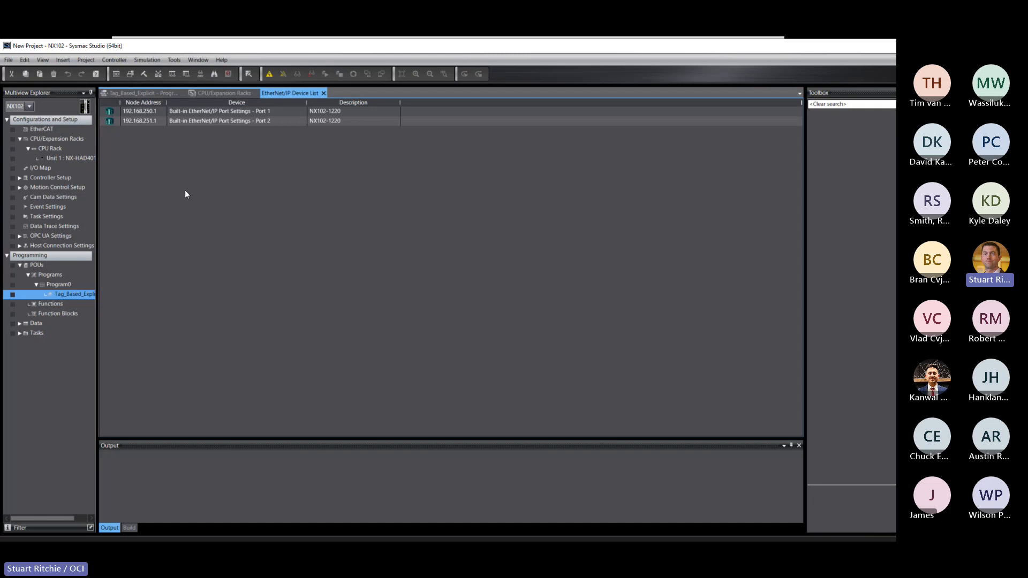
Open the connection settings of built-in EtherNet/IP Port 1 (192.168.250.1), review its Tag Set page, and show the Connection page.
{"action": "double_click", "coordinate": [149, 110]}
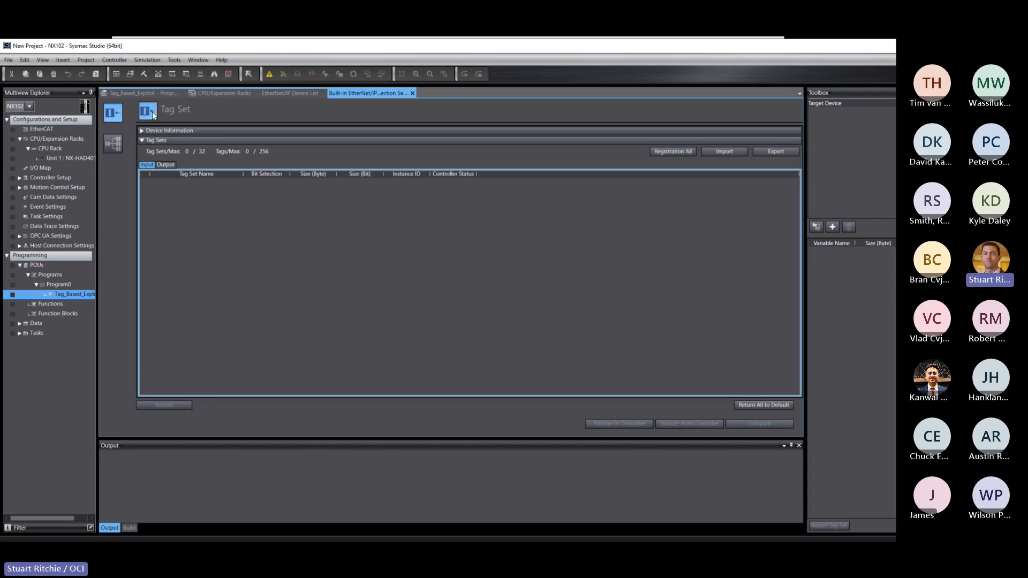
{"action": "left_click", "coordinate": [109, 141]}
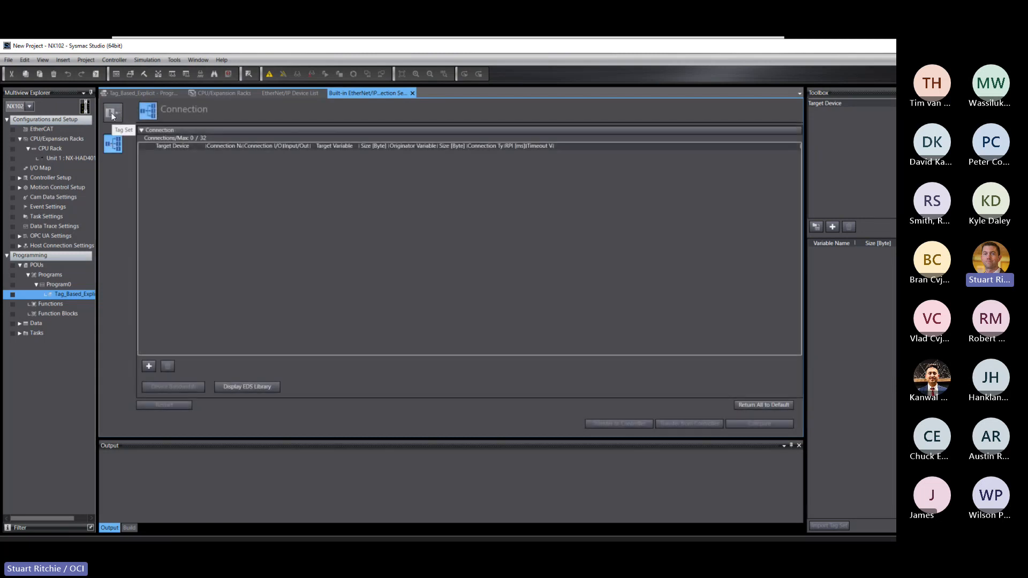
{"action": "left_click", "coordinate": [112, 115]}
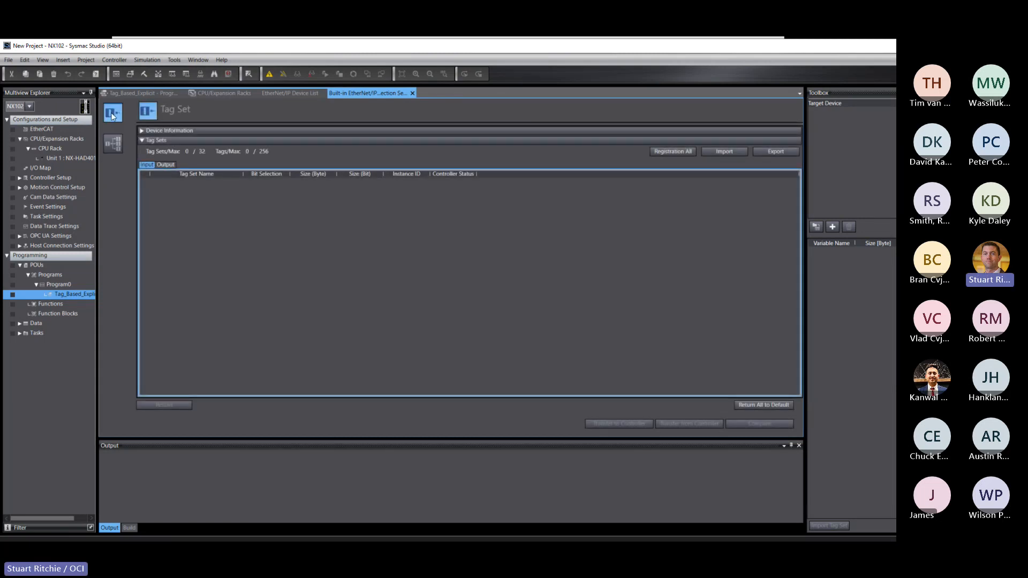
{"action": "left_click", "coordinate": [114, 146]}
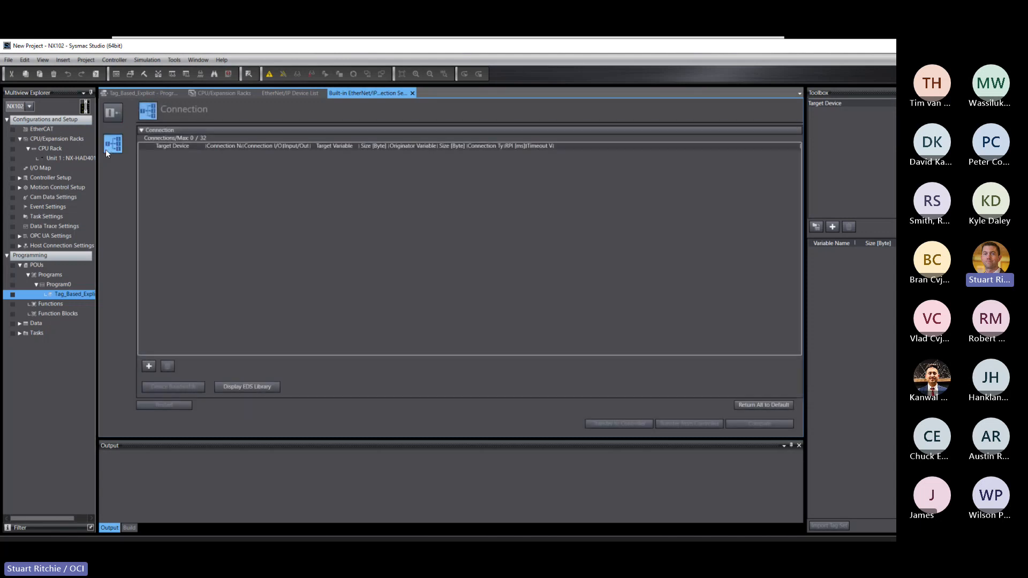
{"action": "left_click", "coordinate": [108, 114]}
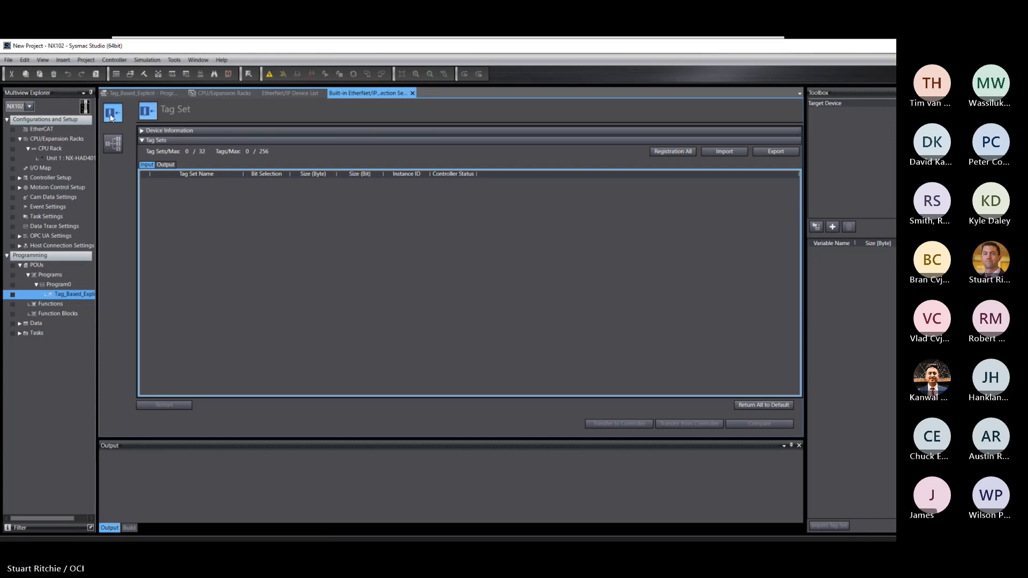
{"action": "left_click", "coordinate": [114, 147]}
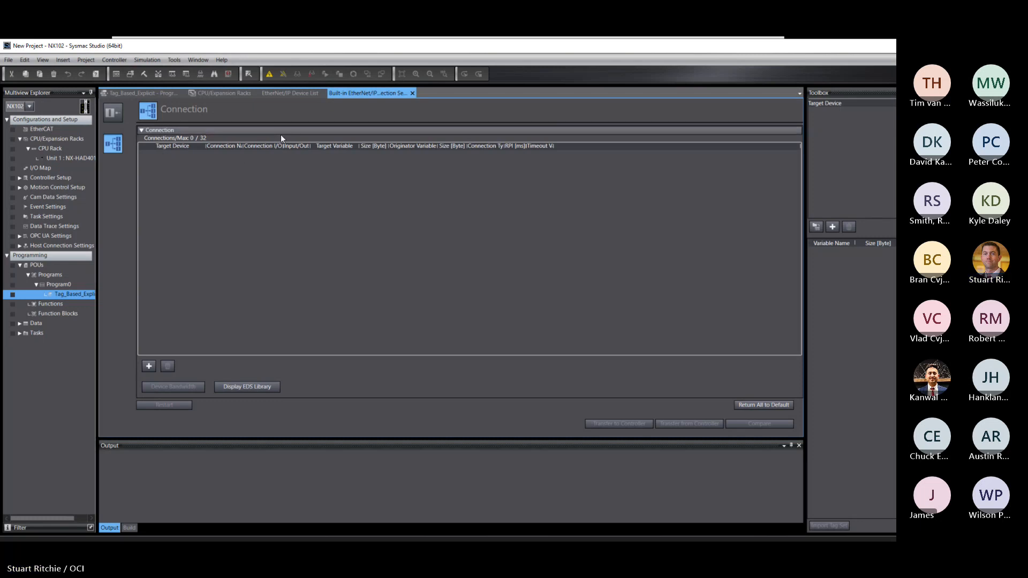
Widen the Toolbox and start a new target device with node address 192.168.250.40.
{"action": "left_click_drag", "start_coordinate": [803, 112], "coordinate": [722, 113]}
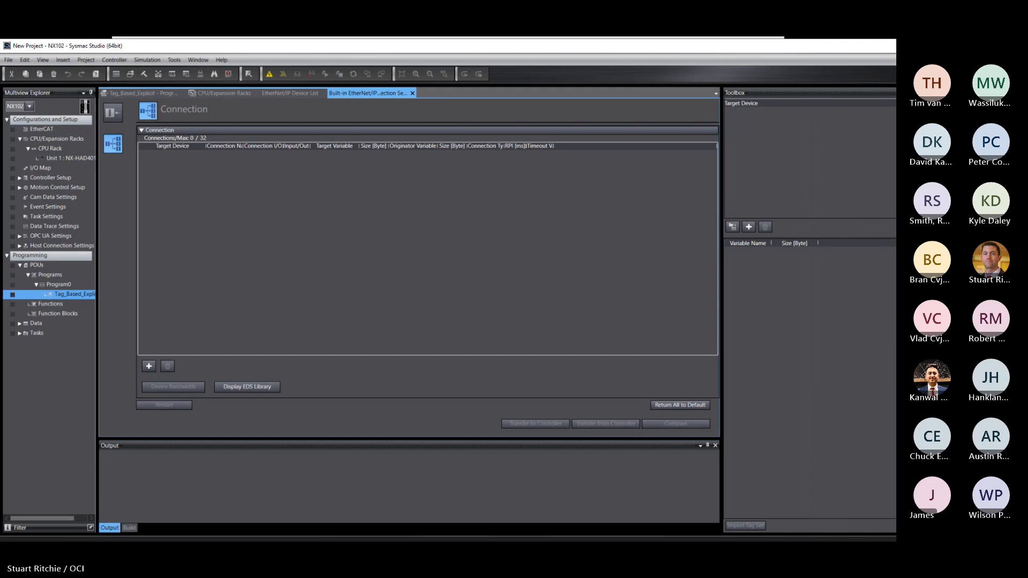
{"action": "left_click", "coordinate": [748, 228]}
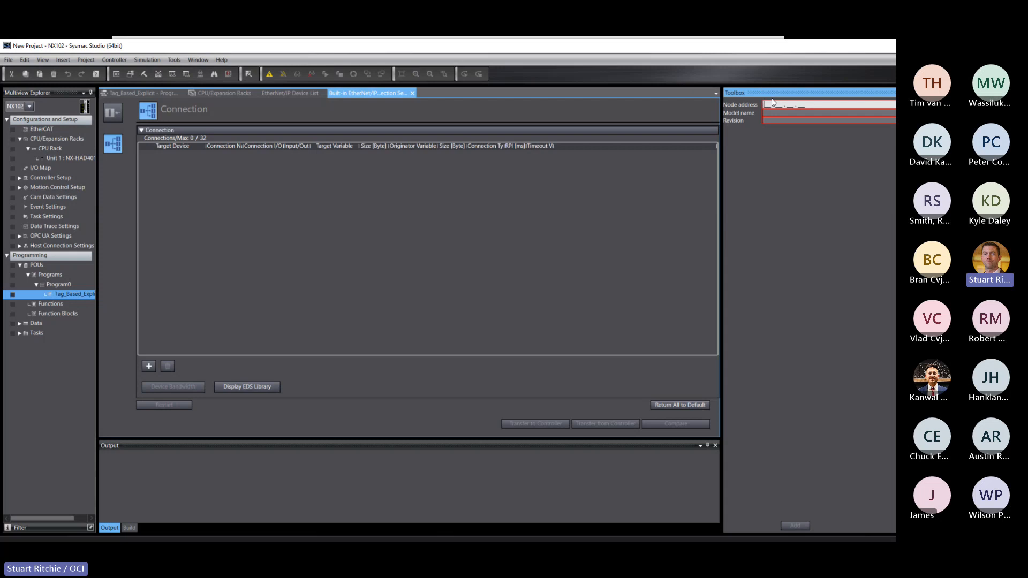
{"action": "type", "text": "68 . "}
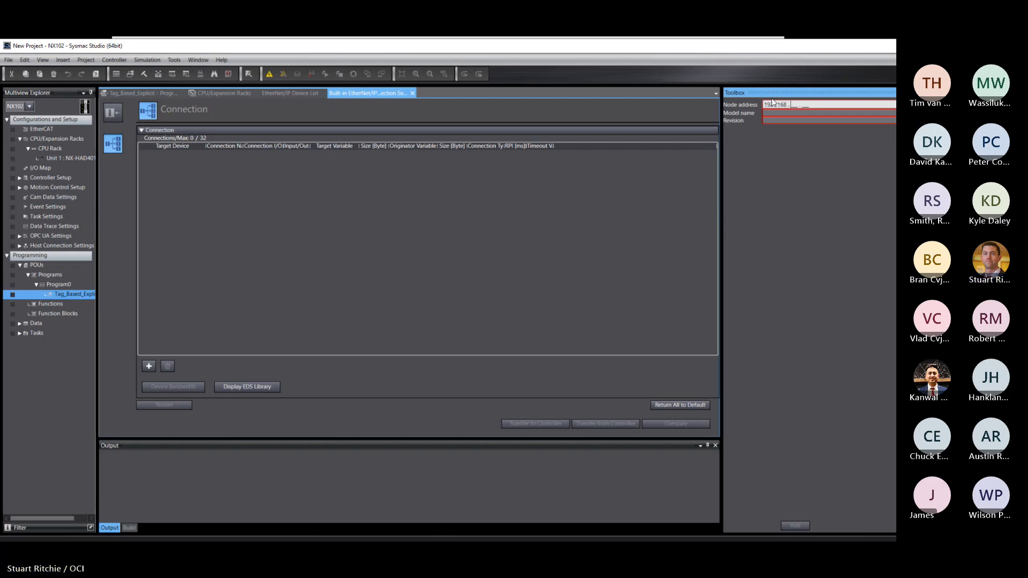
{"action": "type", "text": "250 . "}
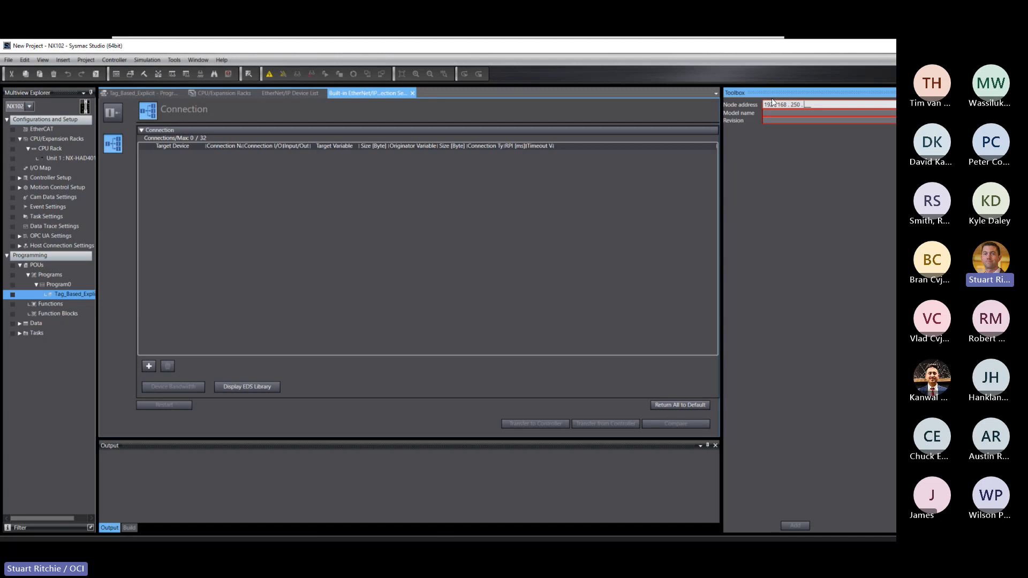
{"action": "type", "text": "40"}
Set the target device's model to MicroHAWK MV-40 with revision 1 and add it to the target device list.
{"action": "left_click", "coordinate": [767, 111]}
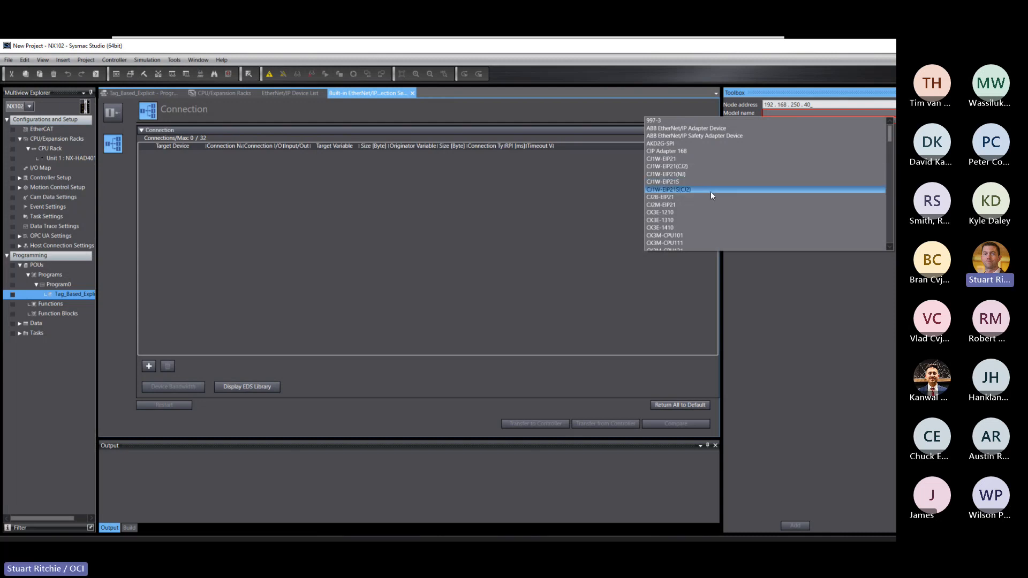
{"action": "scroll", "coordinate": [711, 192], "scroll_direction": "down", "scroll_amount": 6}
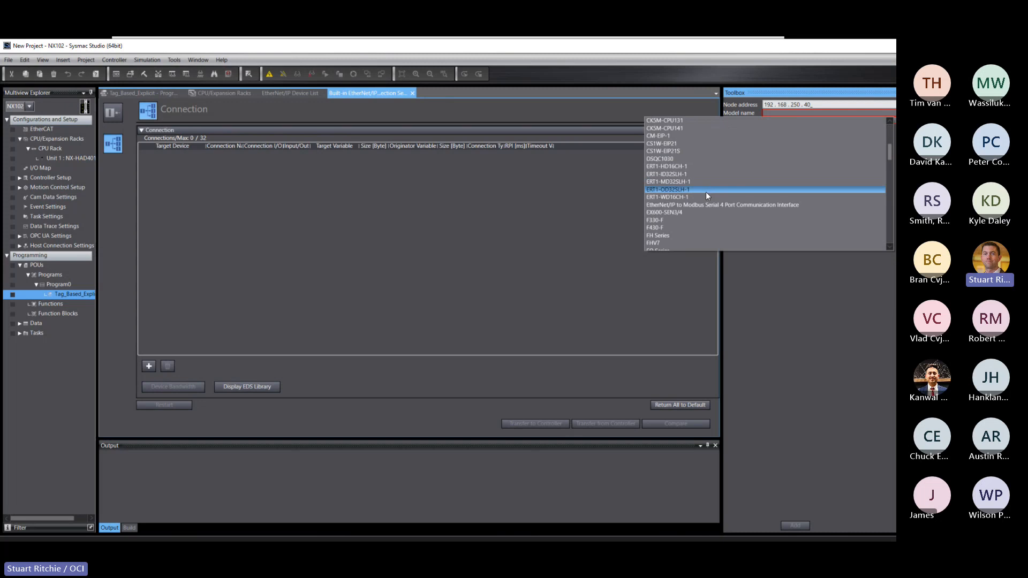
{"action": "scroll", "coordinate": [765, 190], "scroll_direction": "down", "scroll_amount": 5}
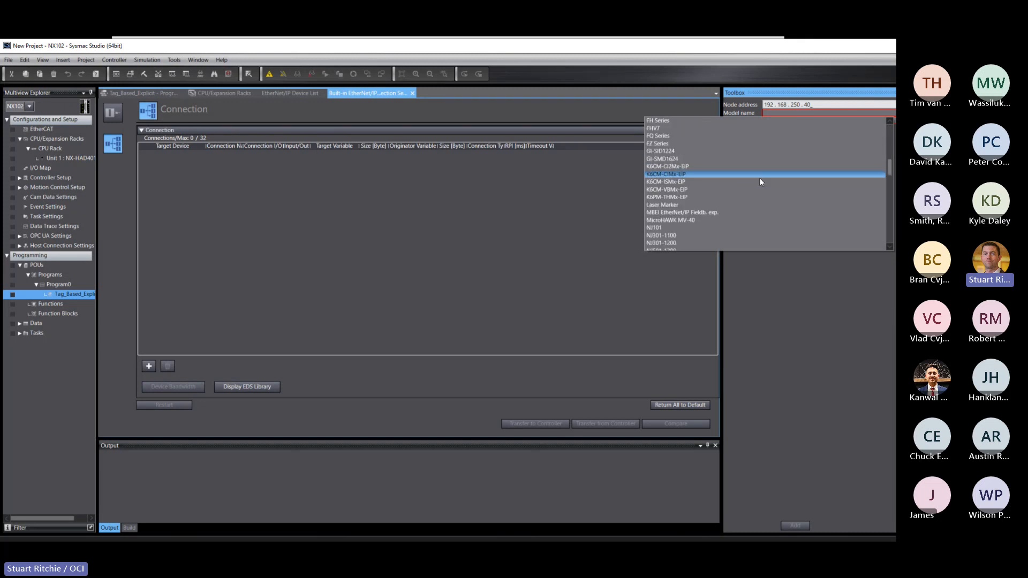
{"action": "left_click", "coordinate": [685, 220]}
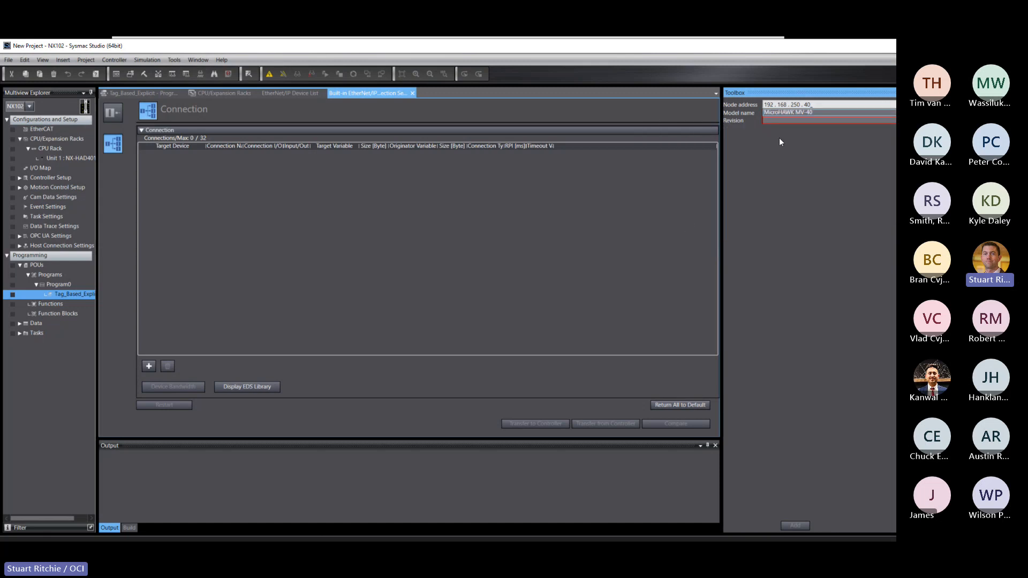
{"action": "left_click", "coordinate": [772, 120]}
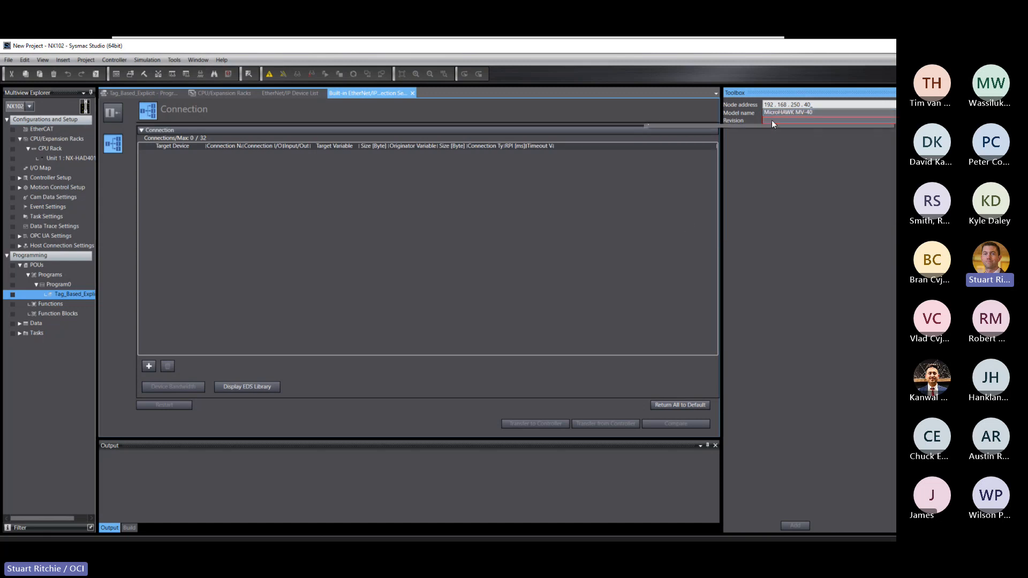
{"action": "left_click", "coordinate": [653, 130]}
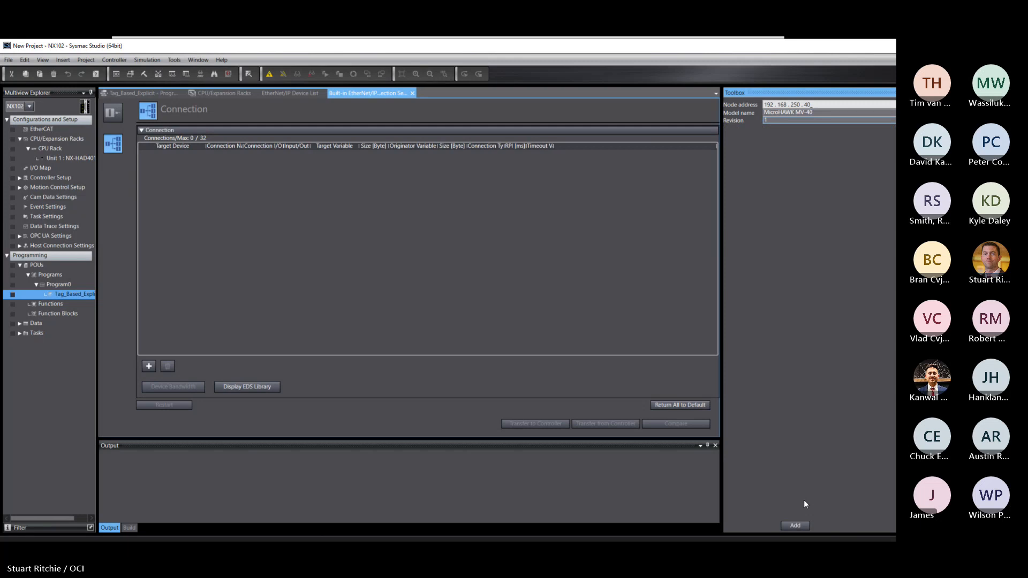
{"action": "left_click", "coordinate": [798, 526]}
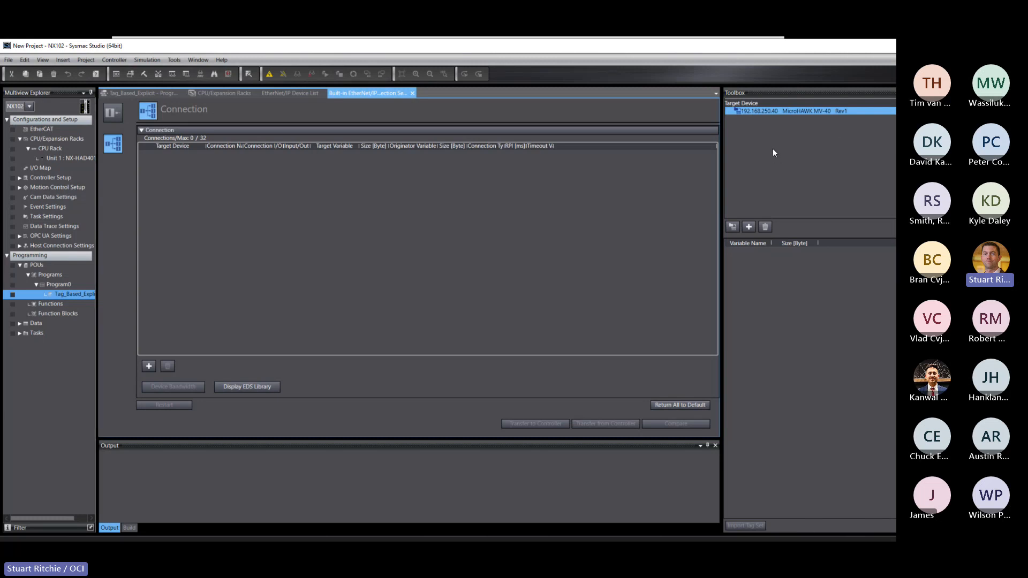
Display the EDS library and browse the Student Material 2024 folders for an EDS file to install, then close the library without installing.
{"action": "right_click", "coordinate": [746, 131]}
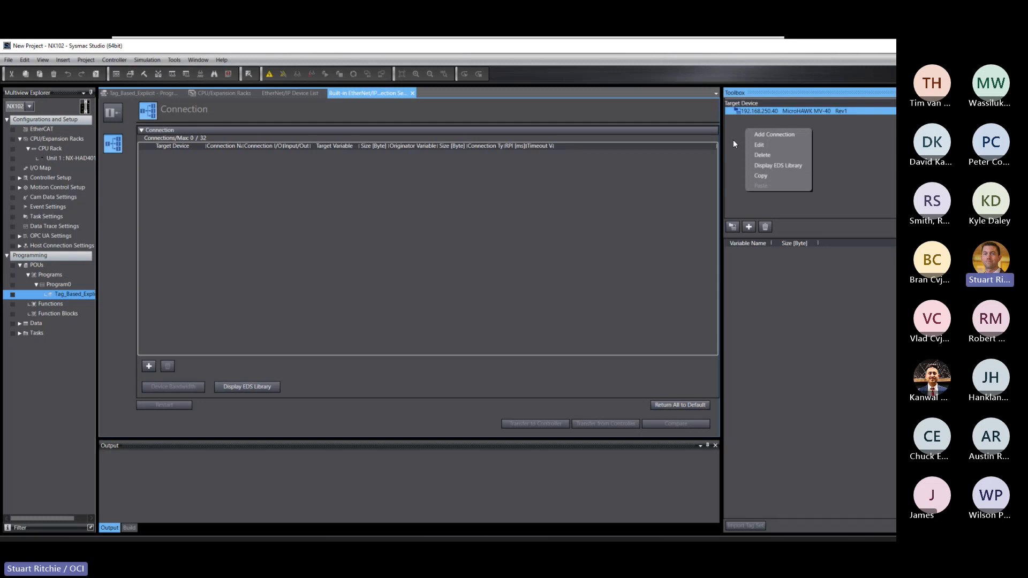
{"action": "left_click", "coordinate": [778, 165]}
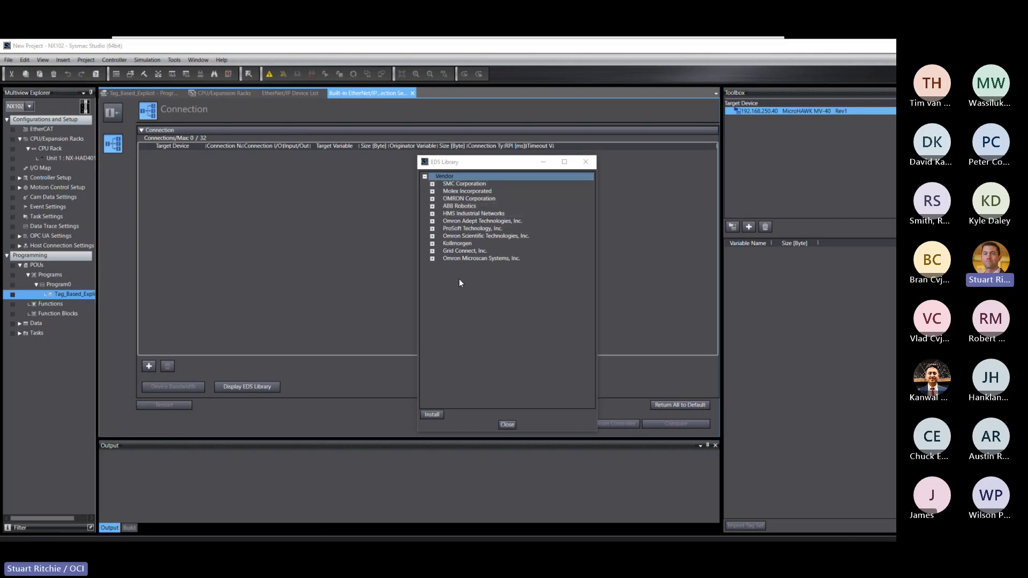
{"action": "left_click", "coordinate": [431, 414]}
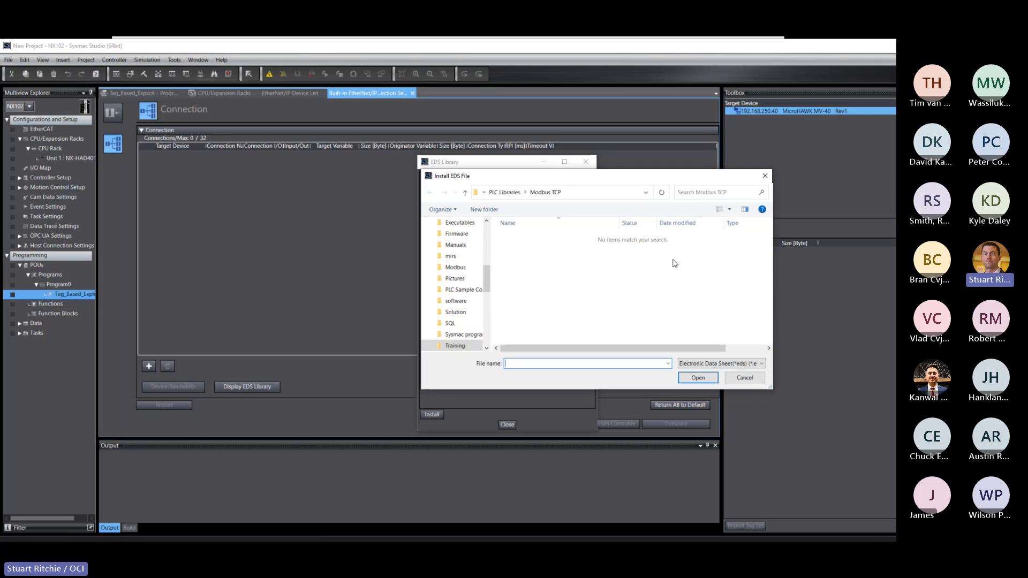
{"action": "left_click", "coordinate": [504, 192]}
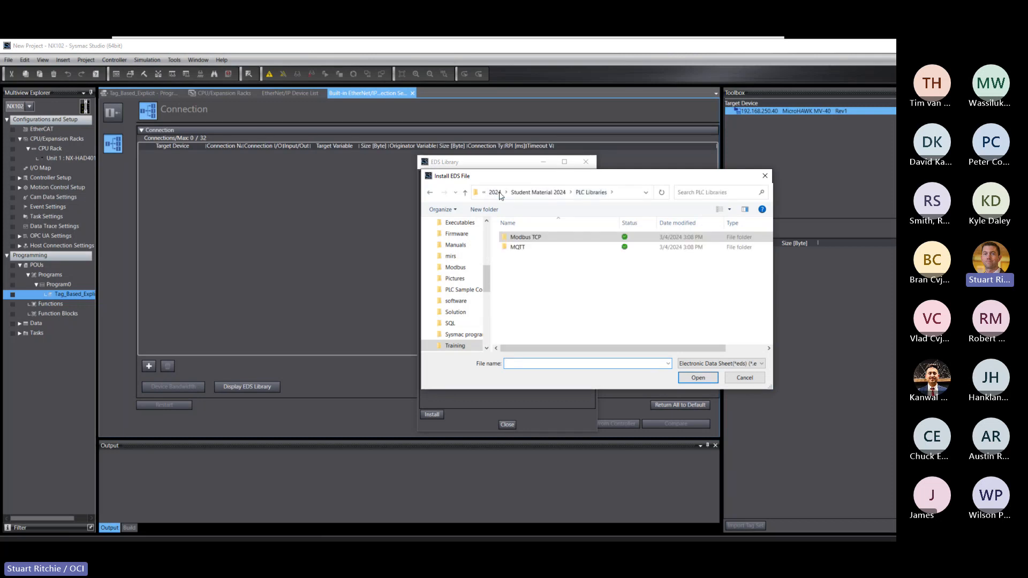
{"action": "left_click", "coordinate": [527, 193]}
{"action": "double_click", "coordinate": [530, 255]}
{"action": "key", "text": "alt+Left"}
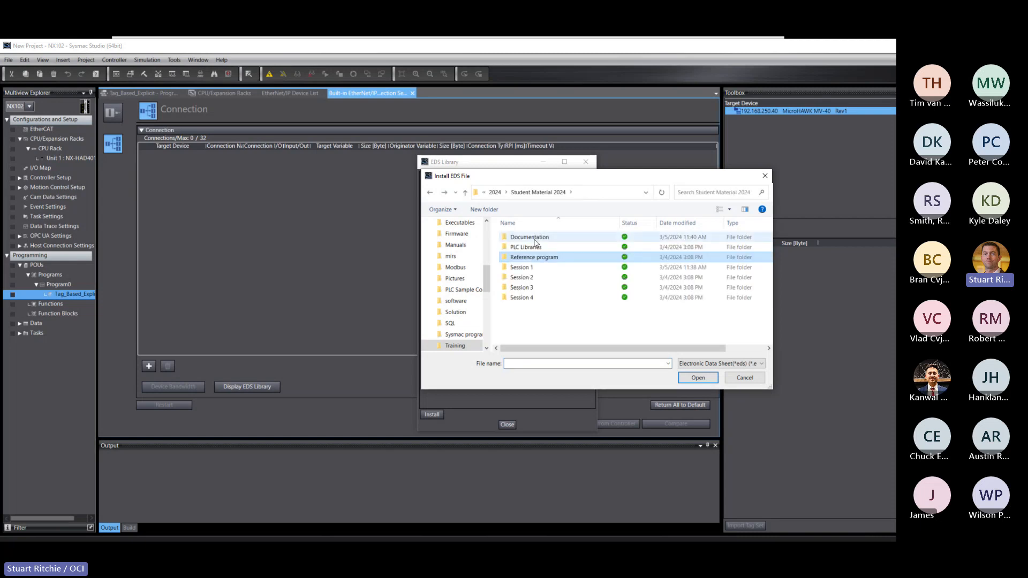
{"action": "double_click", "coordinate": [532, 238]}
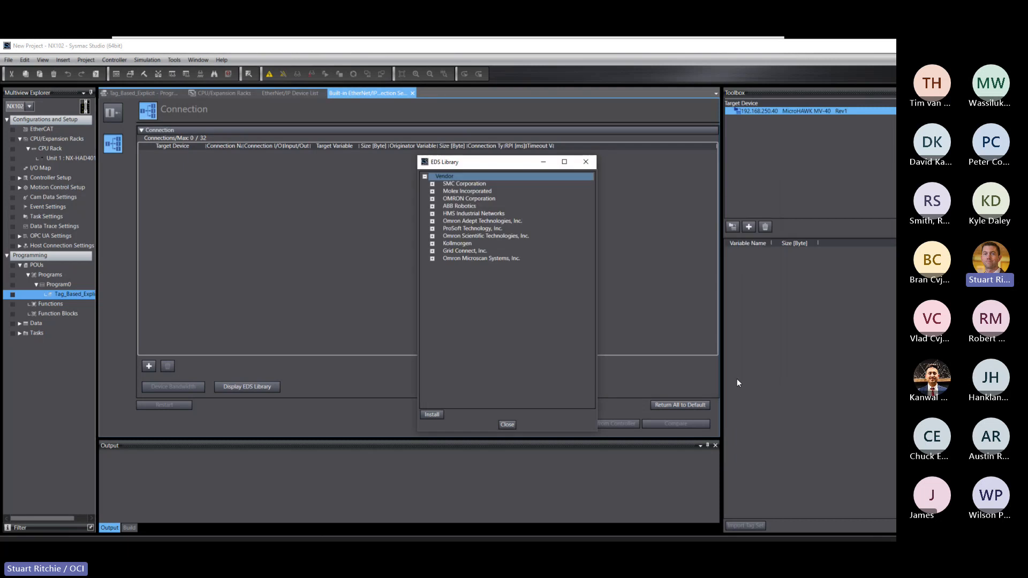
{"action": "left_click", "coordinate": [739, 378]}
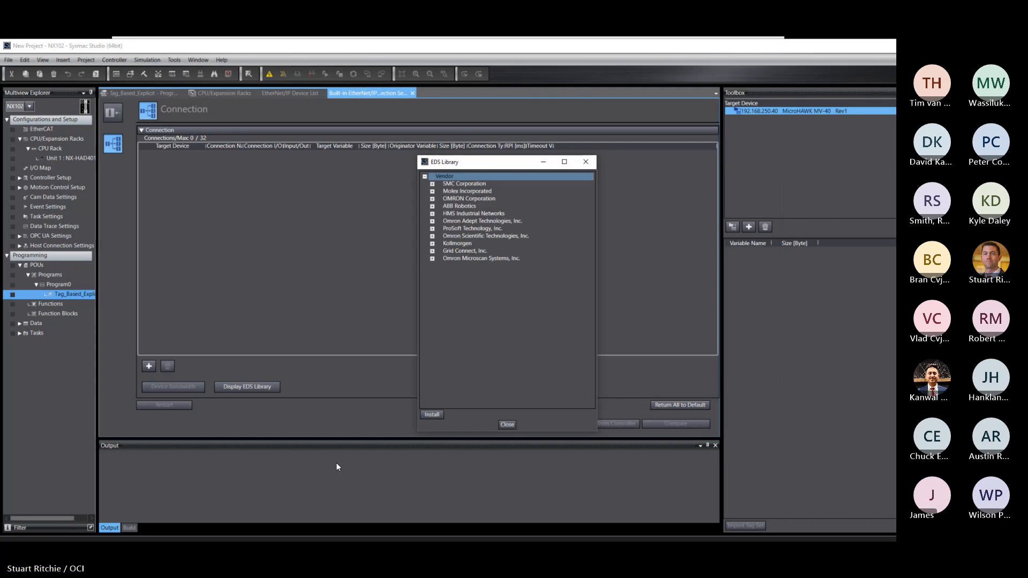
{"action": "left_click", "coordinate": [507, 424]}
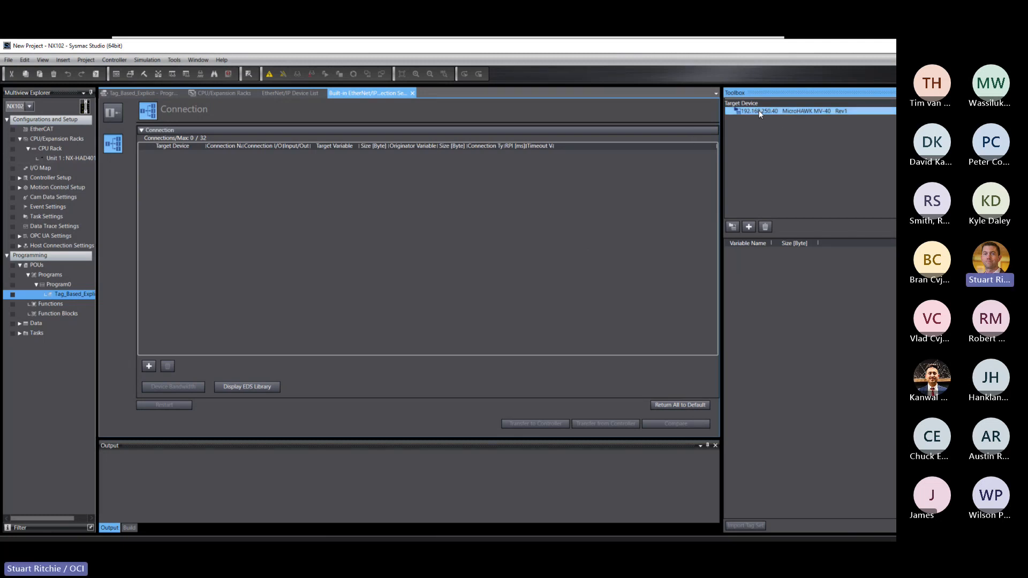
Add a connection and assign the MicroHAWK MV-40 at 192.168.250.40 as its target device.
{"action": "left_click_drag", "start_coordinate": [759, 110], "coordinate": [765, 115]}
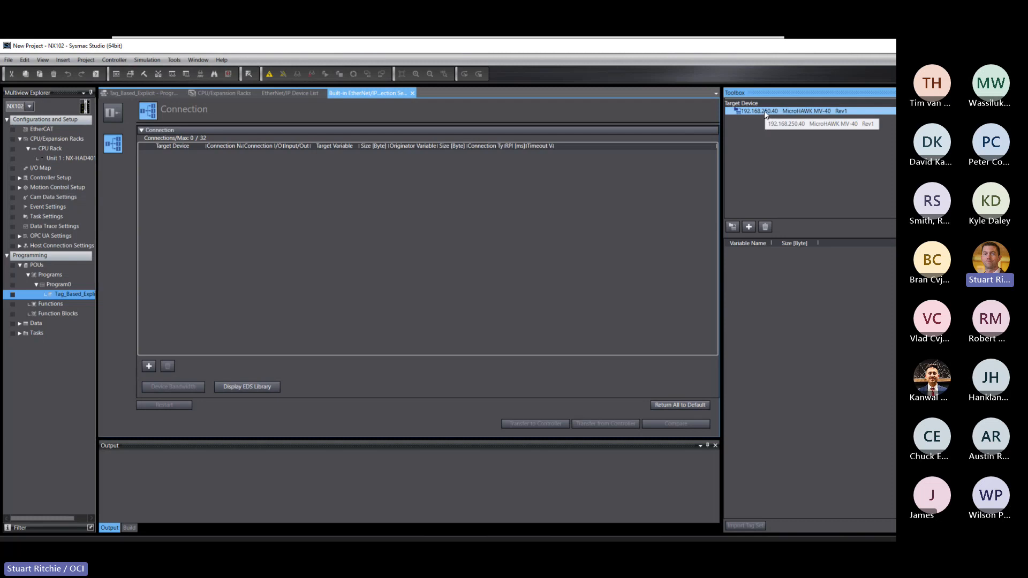
{"action": "left_click", "coordinate": [150, 367]}
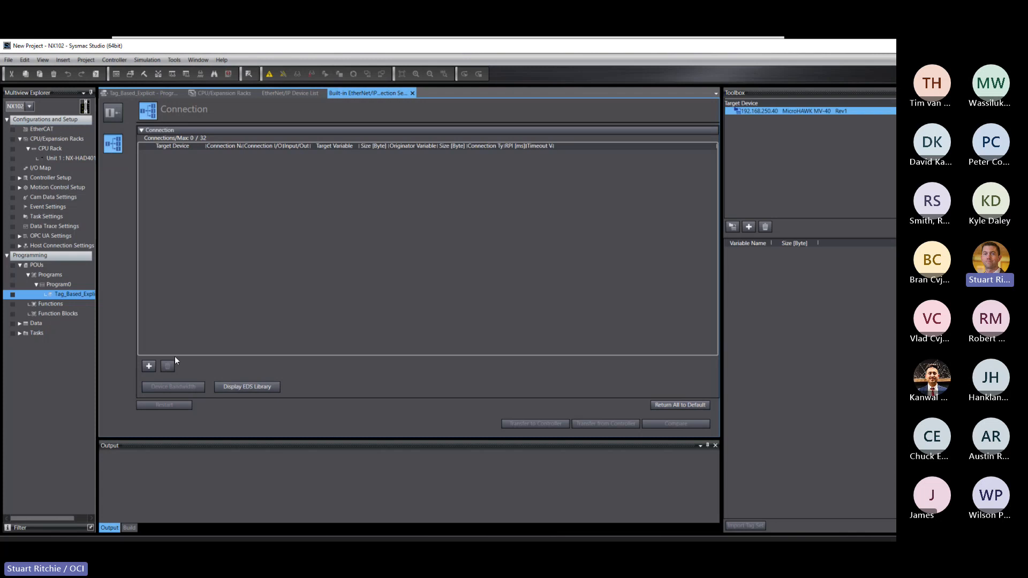
{"action": "left_click", "coordinate": [149, 365]}
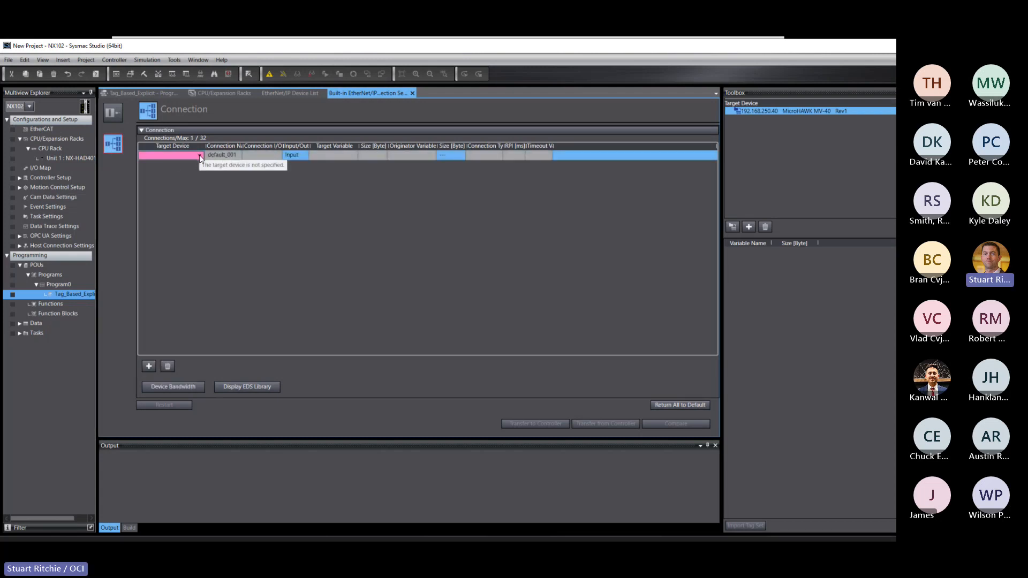
{"action": "left_click", "coordinate": [199, 155]}
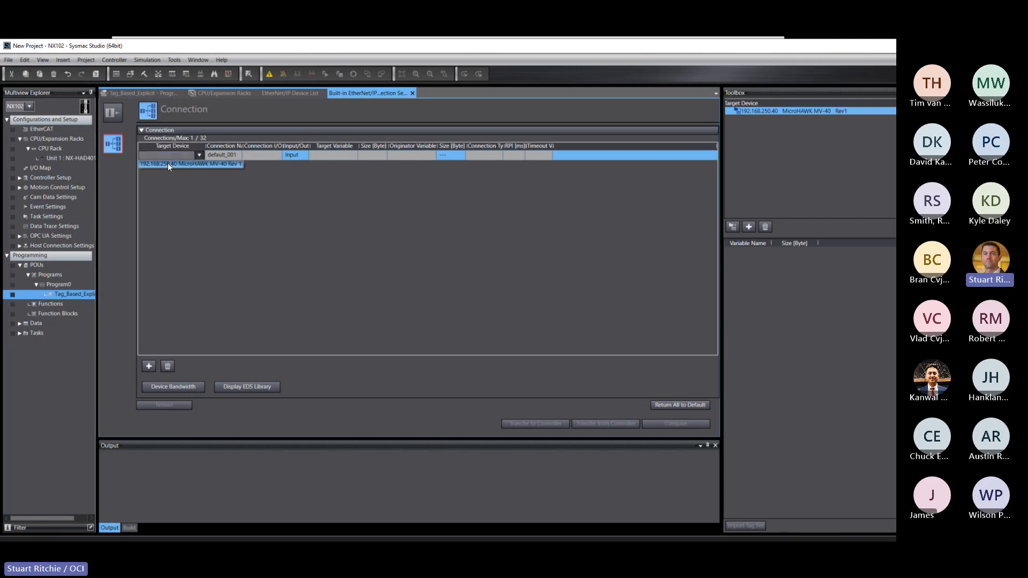
{"action": "left_click", "coordinate": [168, 164]}
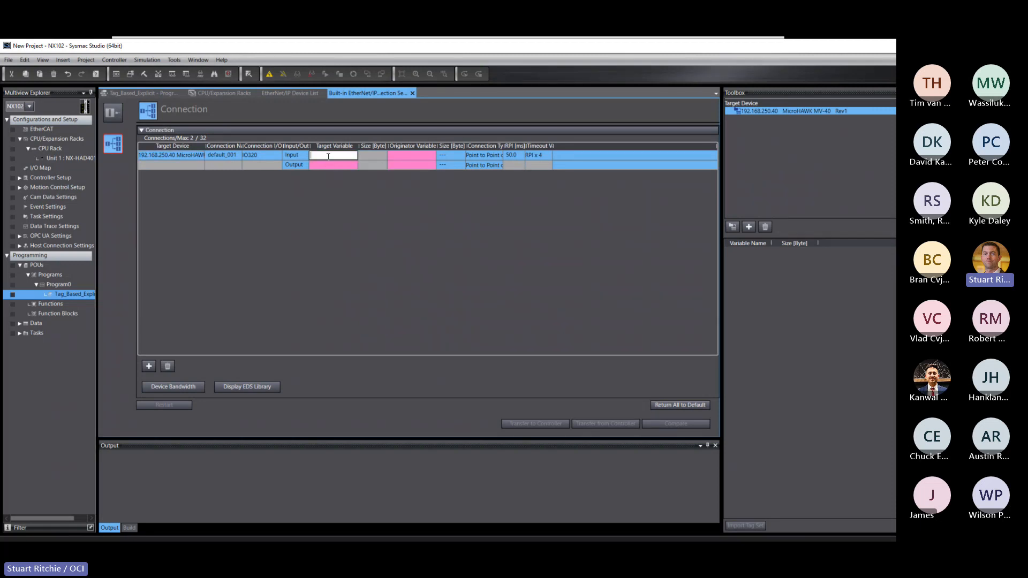
Set the connection's target variables to 102 for the input and 114 for the output.
{"action": "key", "text": "ctrl+space"}
{"action": "left_click", "coordinate": [317, 162]}
{"action": "left_click", "coordinate": [320, 165]}
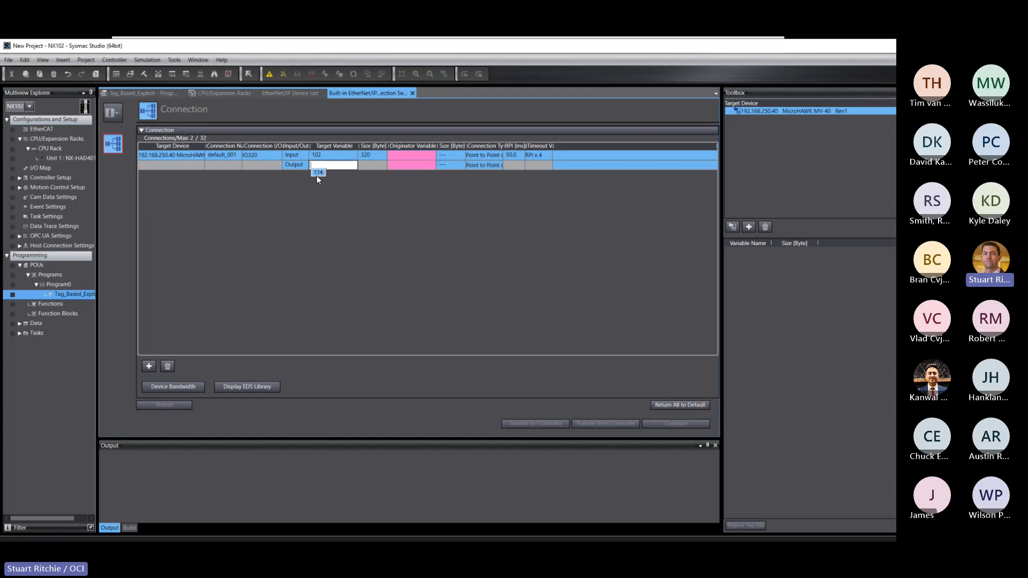
{"action": "left_click", "coordinate": [318, 173]}
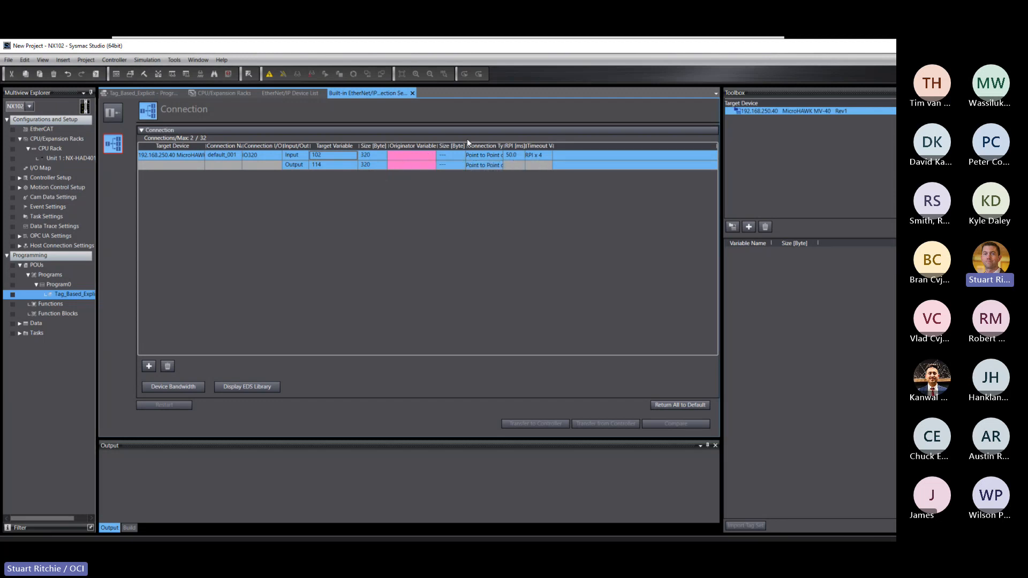
Check the originator variables available for the connection's input row.
{"action": "left_click", "coordinate": [415, 157]}
{"action": "left_click", "coordinate": [431, 155]}
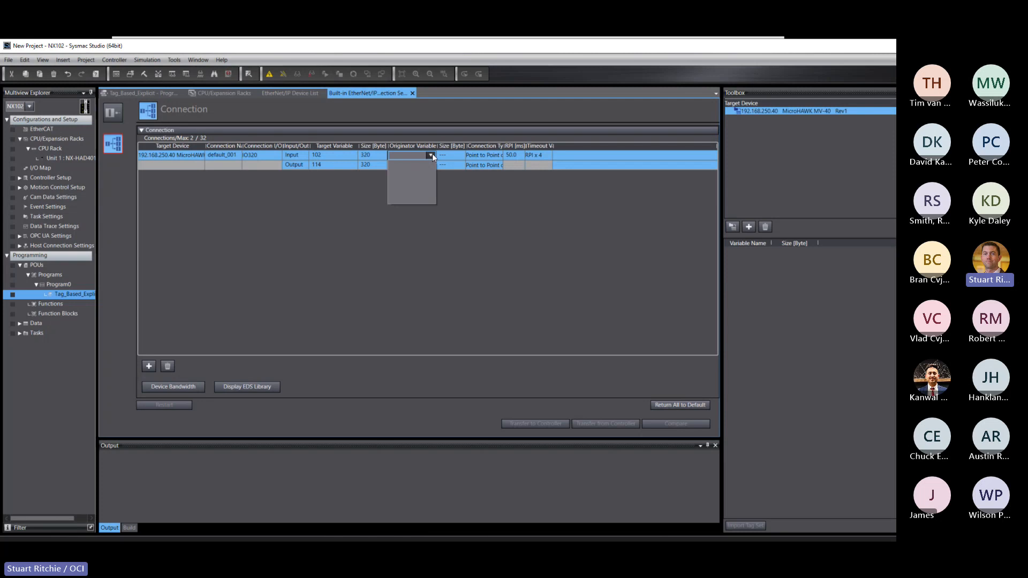
{"action": "left_click", "coordinate": [431, 155]}
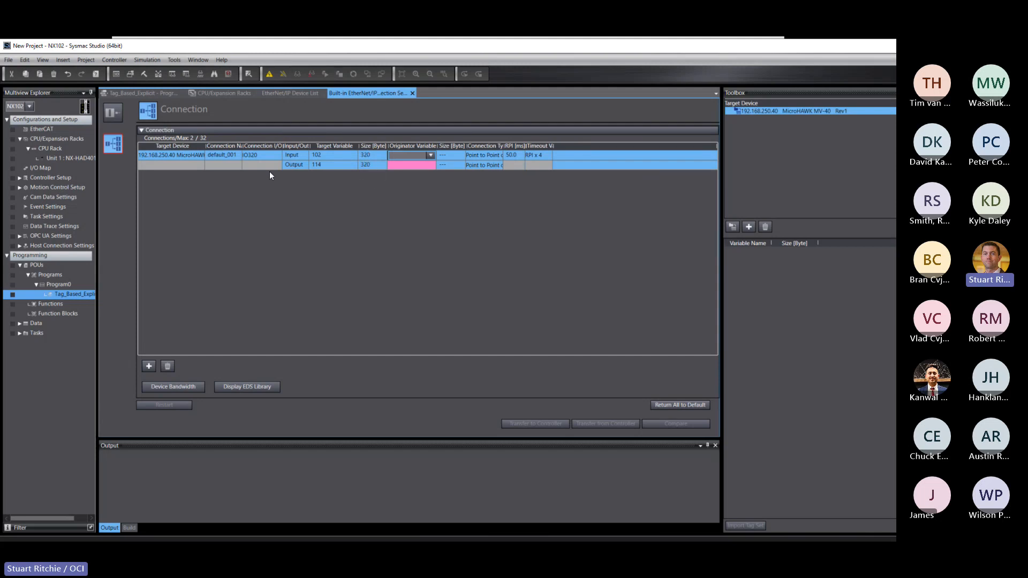
Paste the copied Input_Assembly_102 and Output_Assembly_114 structures into the project's data types.
{"action": "left_click", "coordinate": [18, 323]}
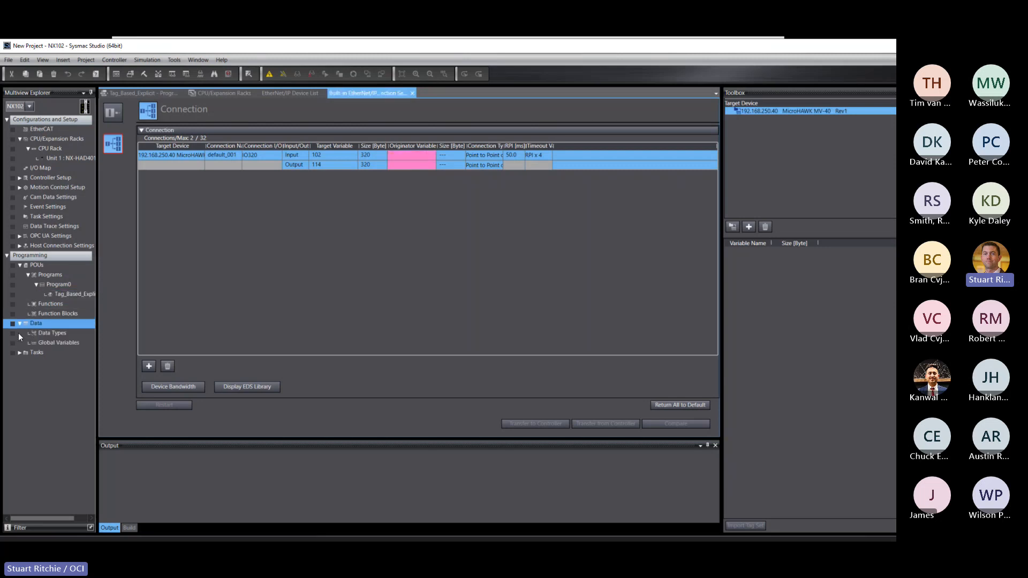
{"action": "left_click", "coordinate": [46, 334]}
{"action": "double_click", "coordinate": [46, 333]}
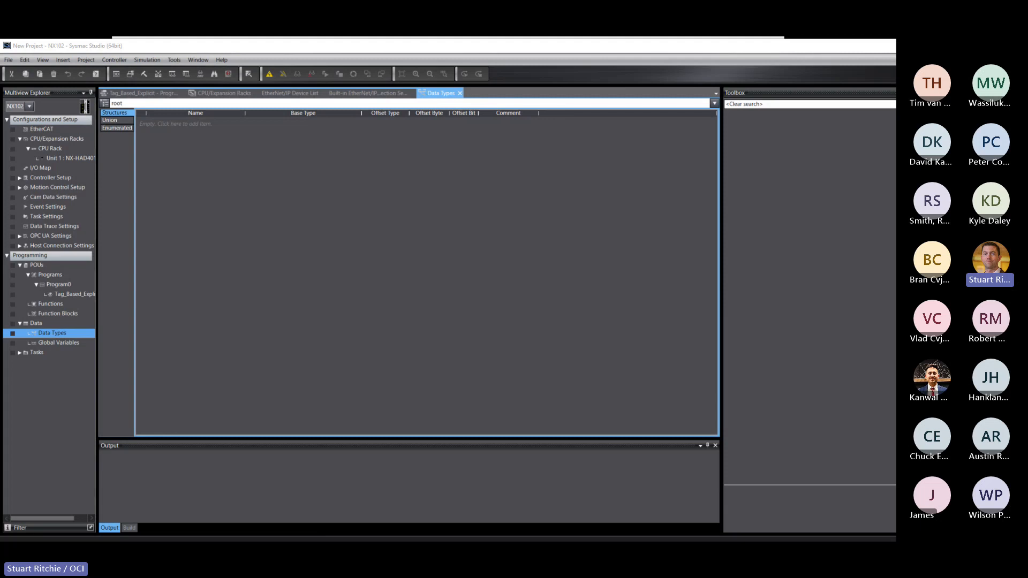
{"action": "right_click", "coordinate": [155, 123]}
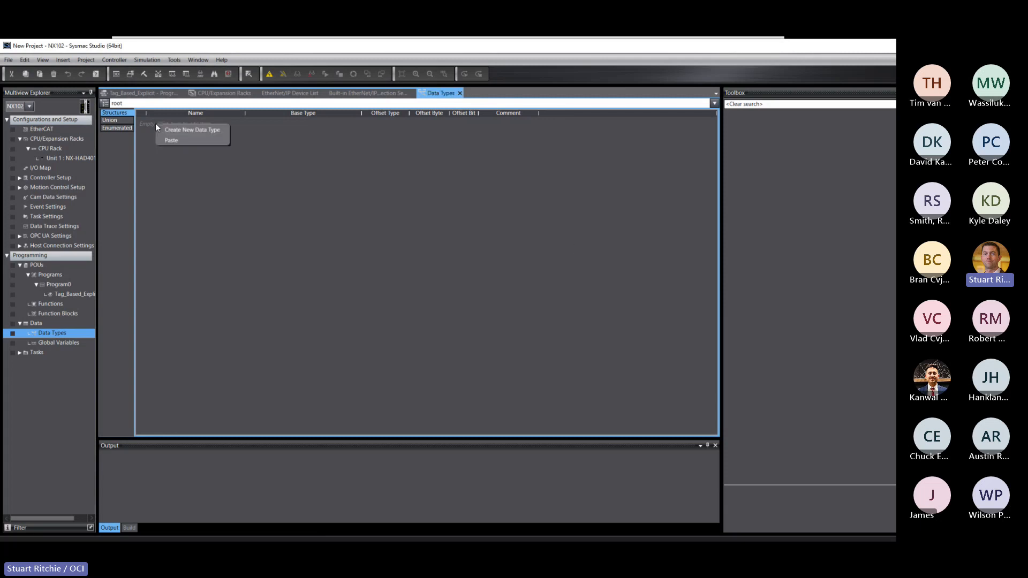
{"action": "left_click", "coordinate": [170, 139]}
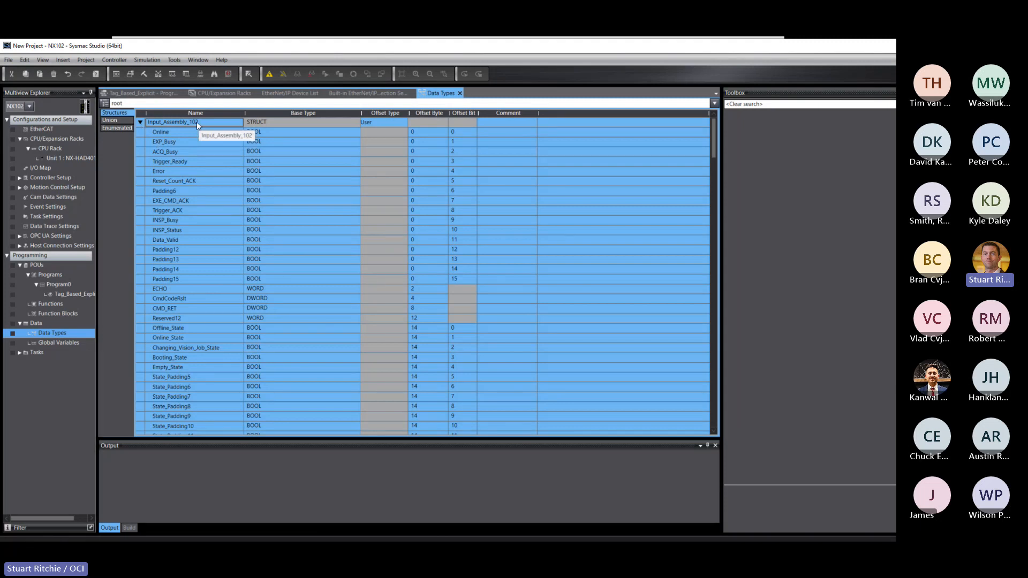
Examine the members, base types and offsets of the Input_Assembly_102 and Output_Assembly_114 structures.
{"action": "scroll", "coordinate": [235, 223], "scroll_direction": "down", "scroll_amount": 5}
{"action": "scroll", "coordinate": [236, 224], "scroll_direction": "down", "scroll_amount": 20}
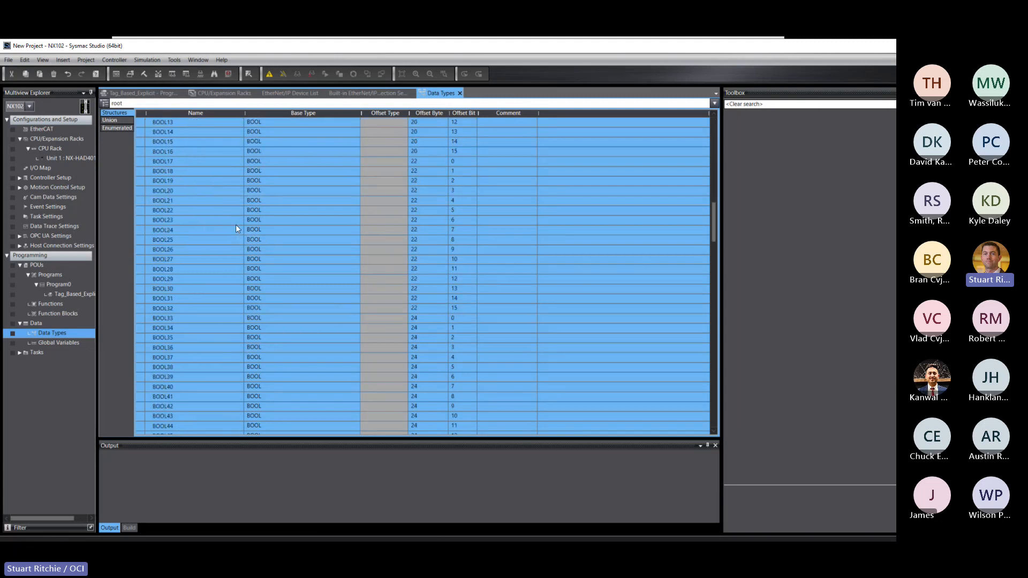
{"action": "left_click_drag", "start_coordinate": [714, 259], "coordinate": [615, 37]}
{"action": "scroll", "coordinate": [161, 125], "scroll_direction": "up", "scroll_amount": 15}
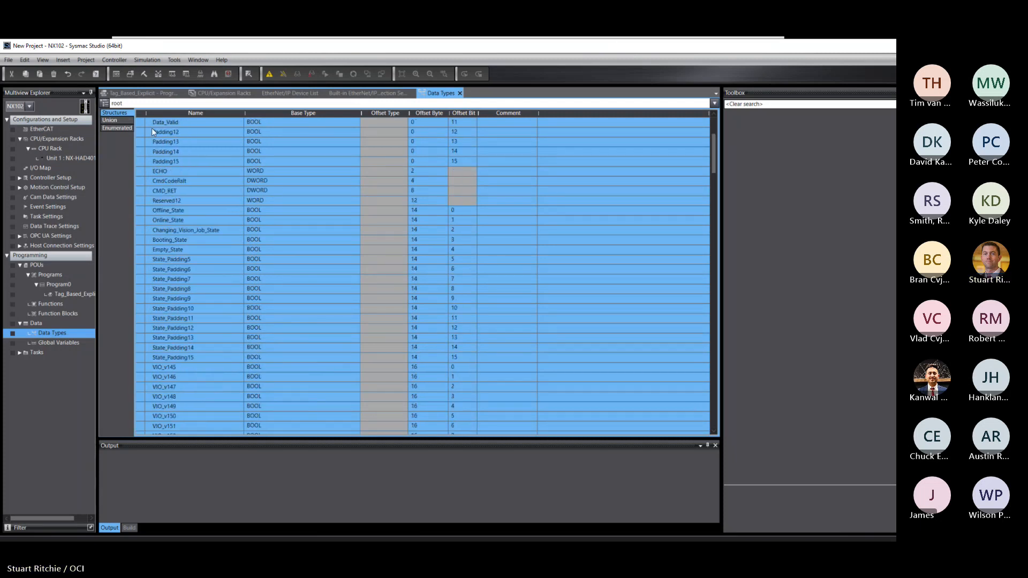
{"action": "left_click", "coordinate": [142, 123]}
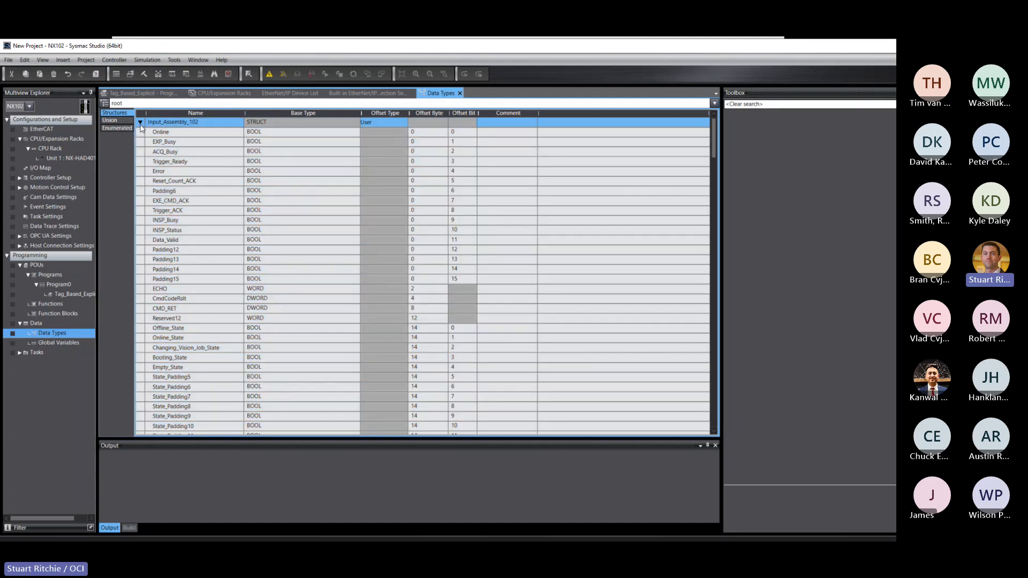
{"action": "left_click", "coordinate": [140, 122]}
{"action": "left_click", "coordinate": [193, 132]}
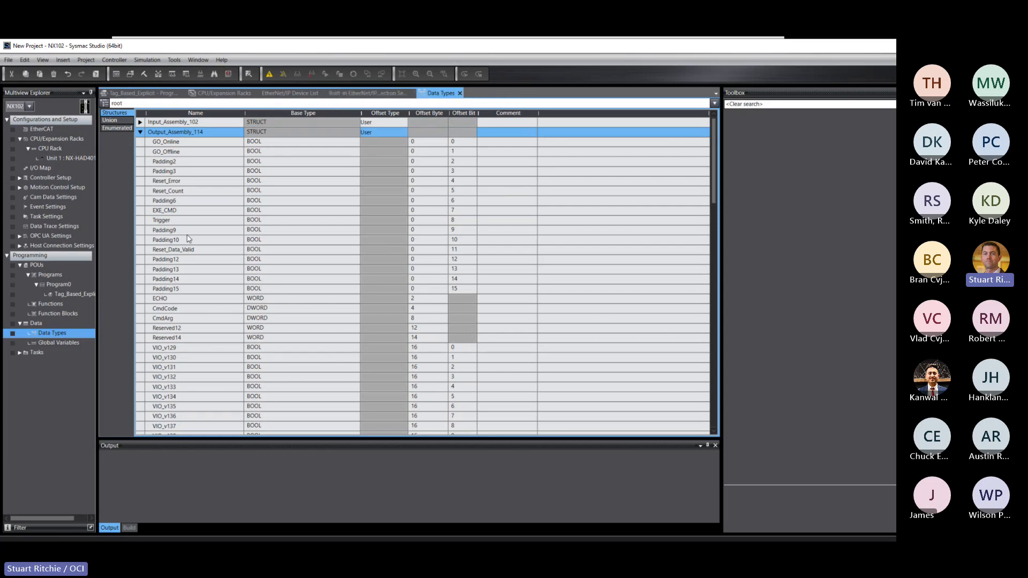
{"action": "scroll", "coordinate": [214, 241], "scroll_direction": "down", "scroll_amount": 3}
Add two new blank variables to the global variables table.
{"action": "left_click", "coordinate": [348, 95]}
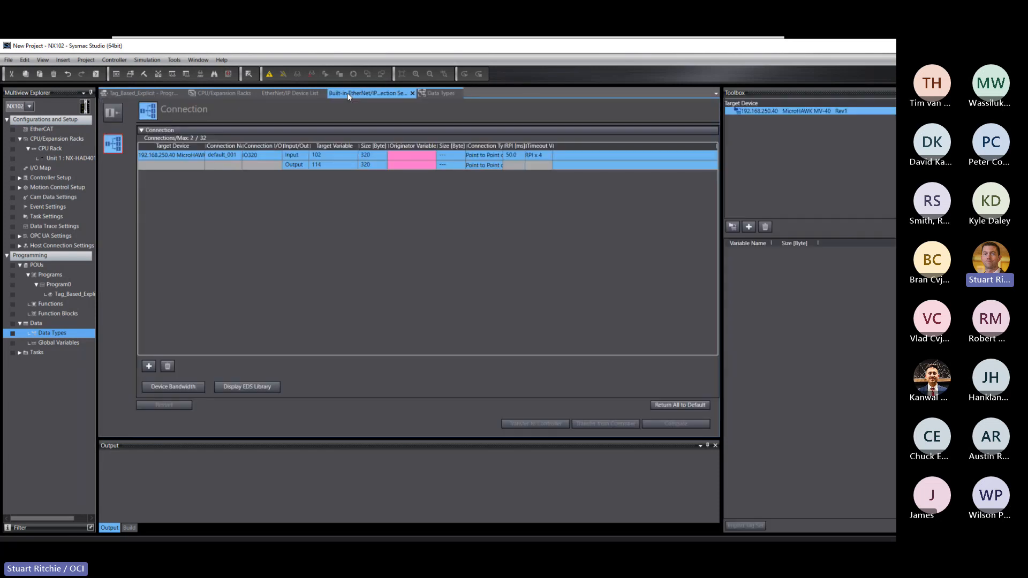
{"action": "left_click", "coordinate": [69, 344]}
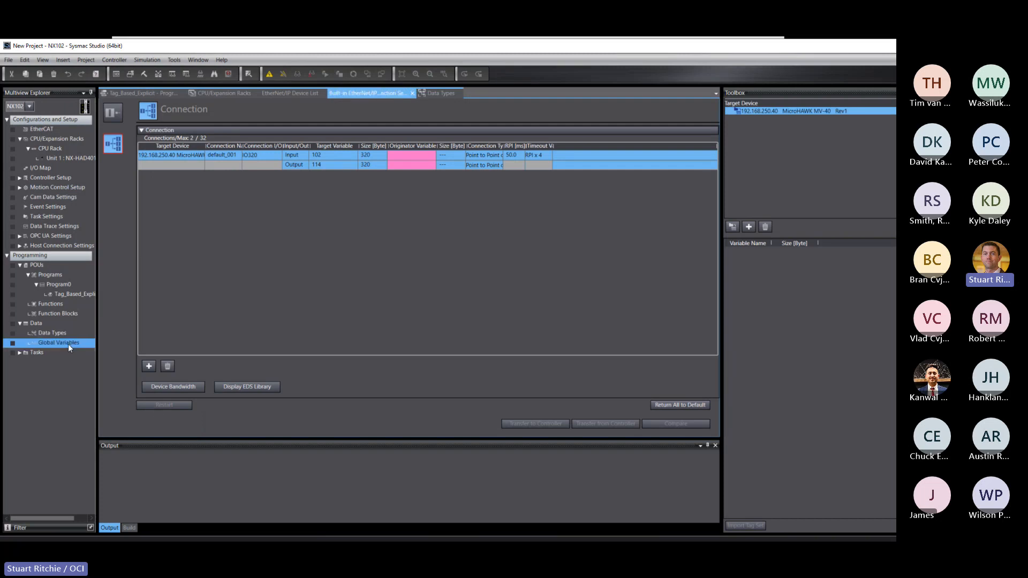
{"action": "double_click", "coordinate": [66, 344]}
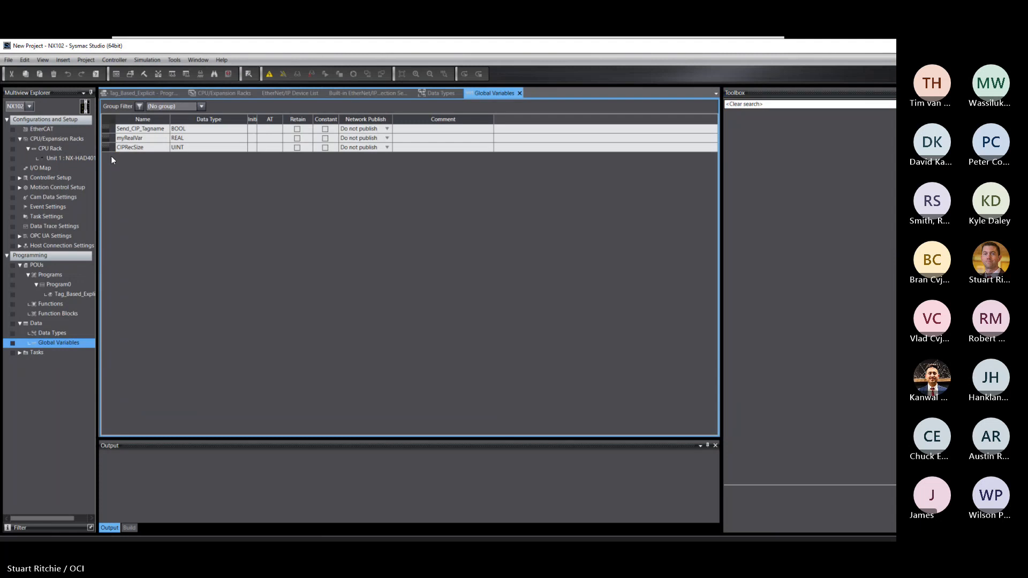
{"action": "right_click", "coordinate": [110, 156]}
{"action": "left_click", "coordinate": [138, 164]}
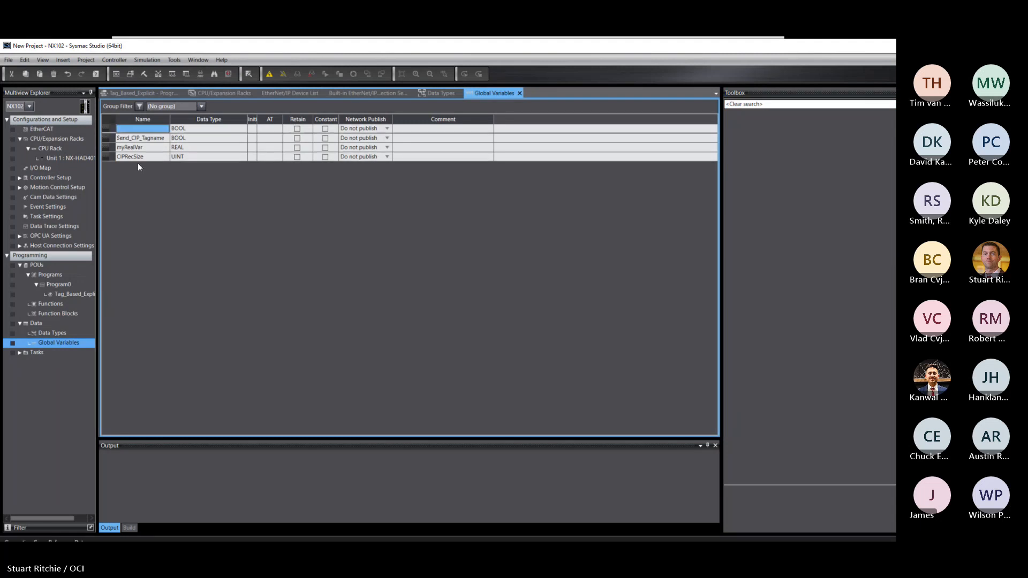
{"action": "right_click", "coordinate": [115, 127]}
{"action": "left_click", "coordinate": [126, 134]}
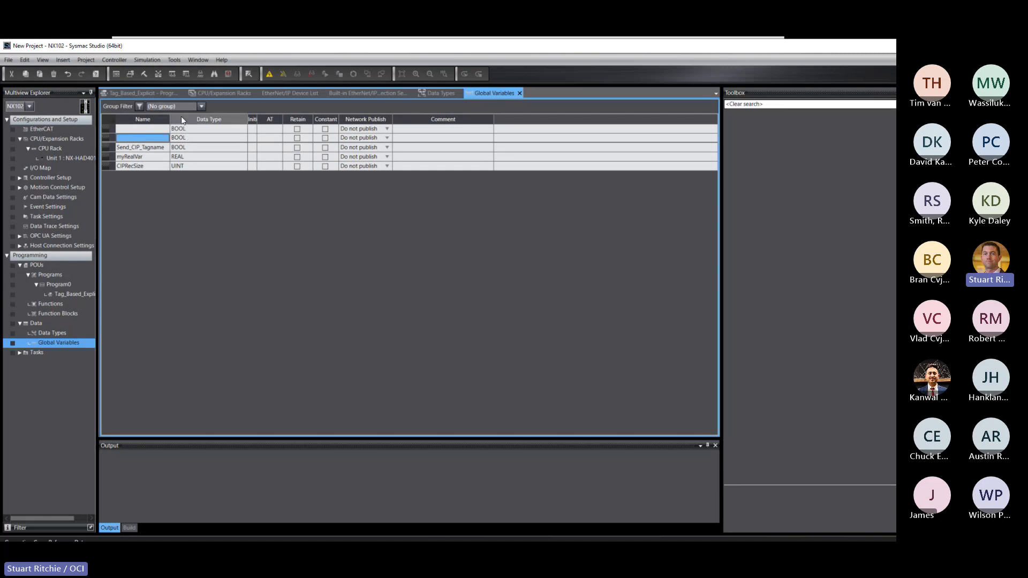
Name the two new global variables Camera_Input and Camera_Output.
{"action": "double_click", "coordinate": [146, 129]}
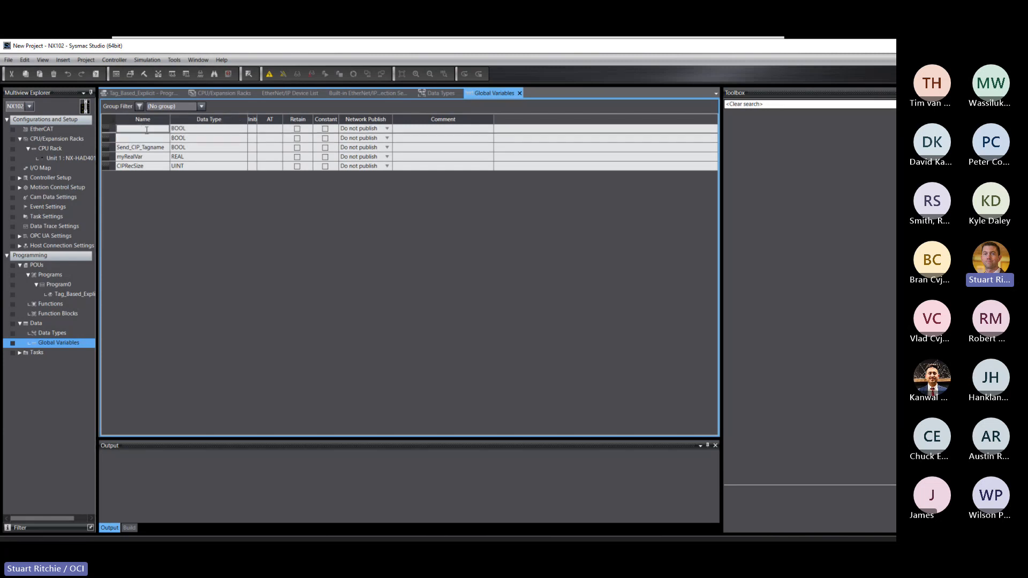
{"action": "type", "text": "Camera_Inp"}
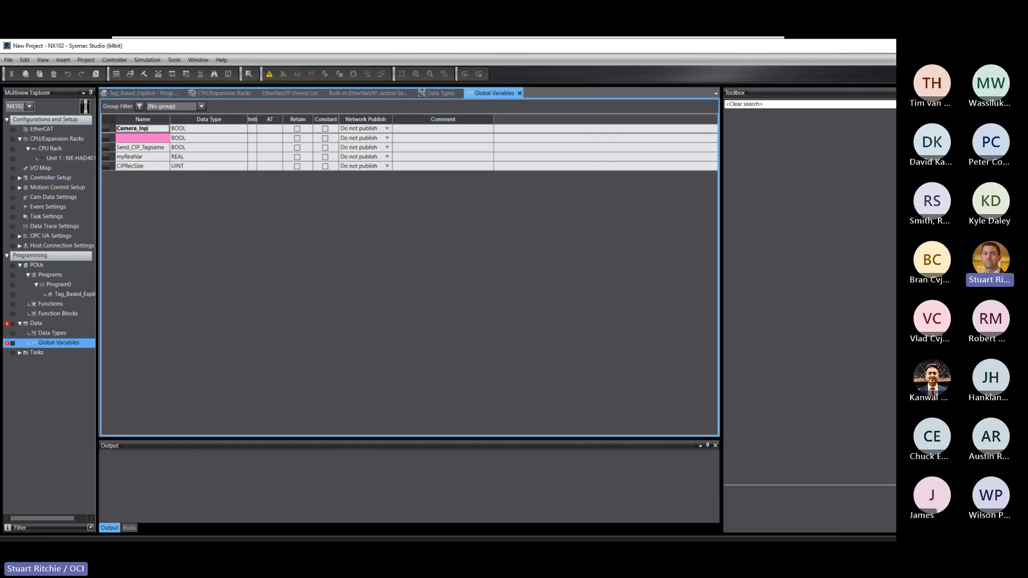
{"action": "type", "text": "ut"}
{"action": "double_click", "coordinate": [154, 138]}
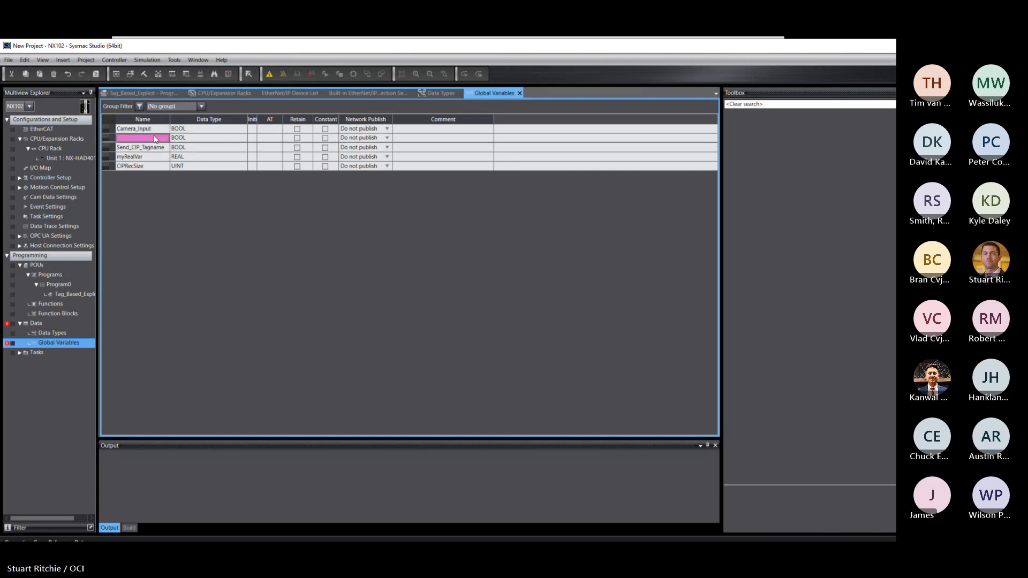
{"action": "type", "text": "Cam"}
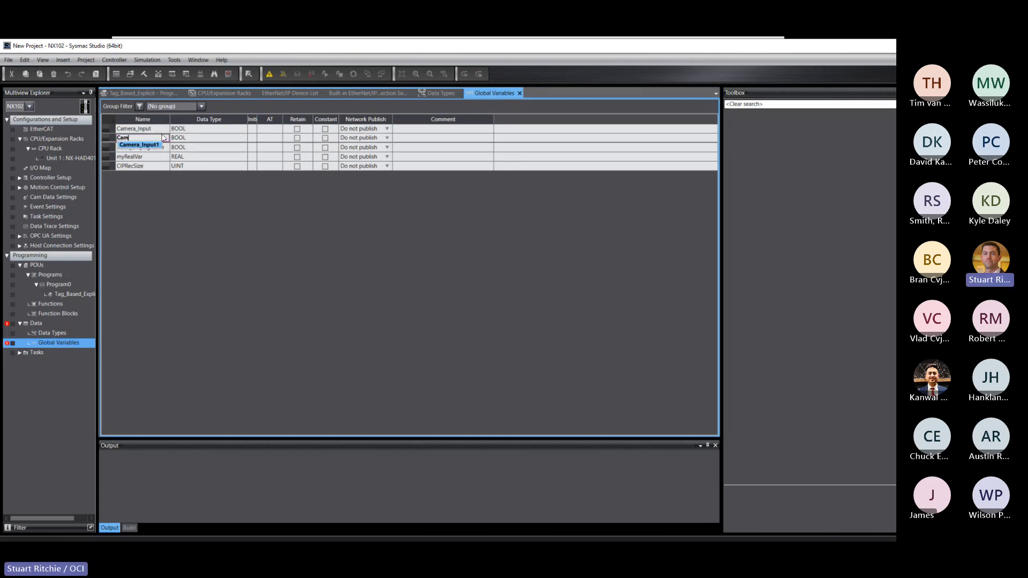
{"action": "type", "text": "era_Out"}
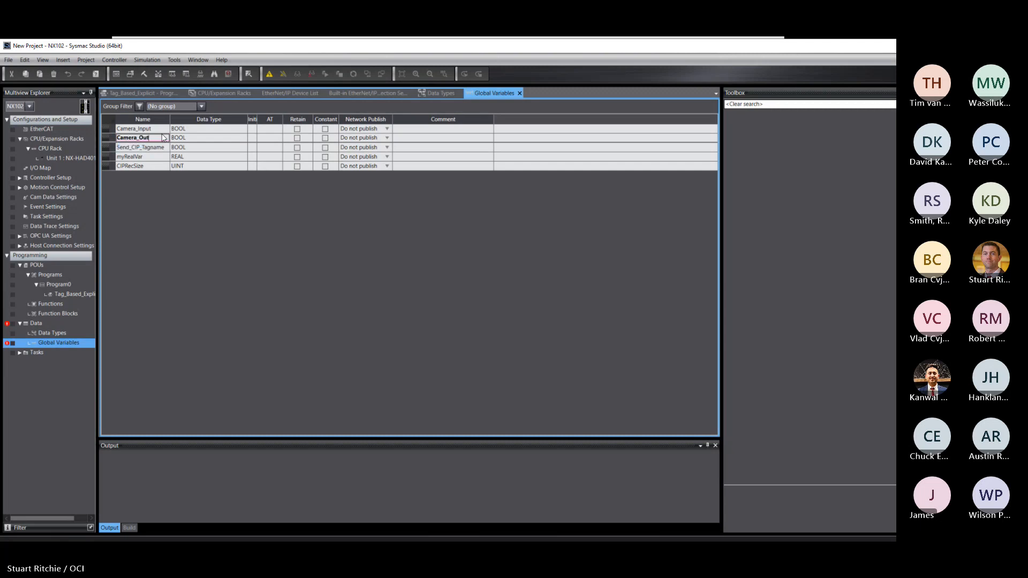
{"action": "type", "text": "put"}
Try BYTE[320] as the data type of the Camera_Input variable.
{"action": "left_click", "coordinate": [195, 130]}
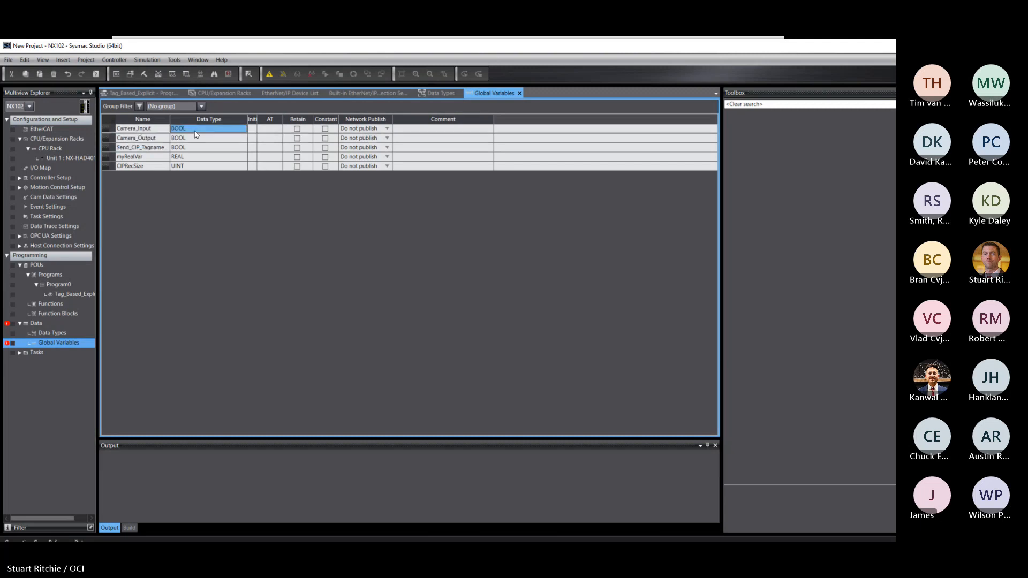
{"action": "left_click", "coordinate": [194, 130]}
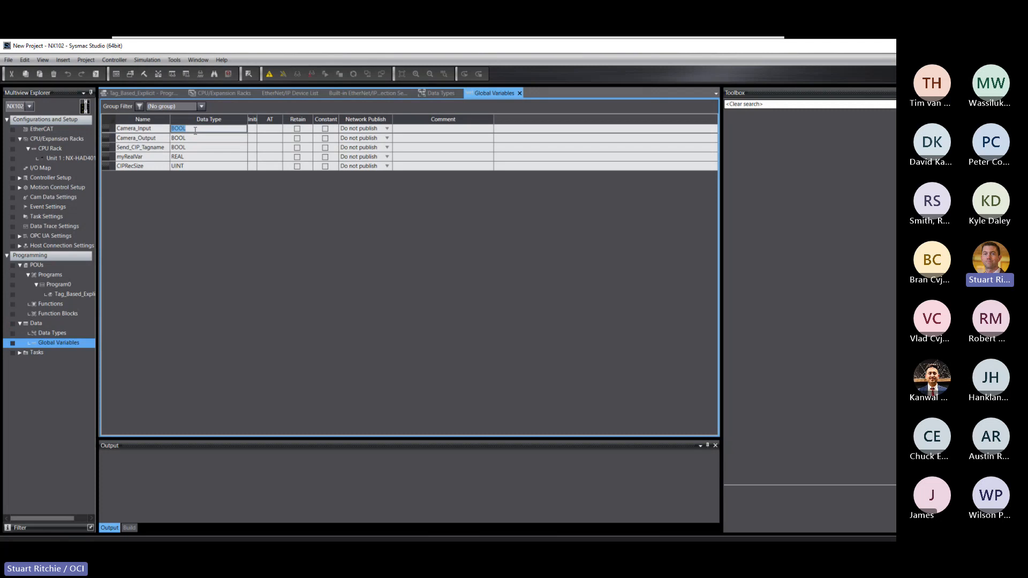
{"action": "type", "text": "BYTE[320"}
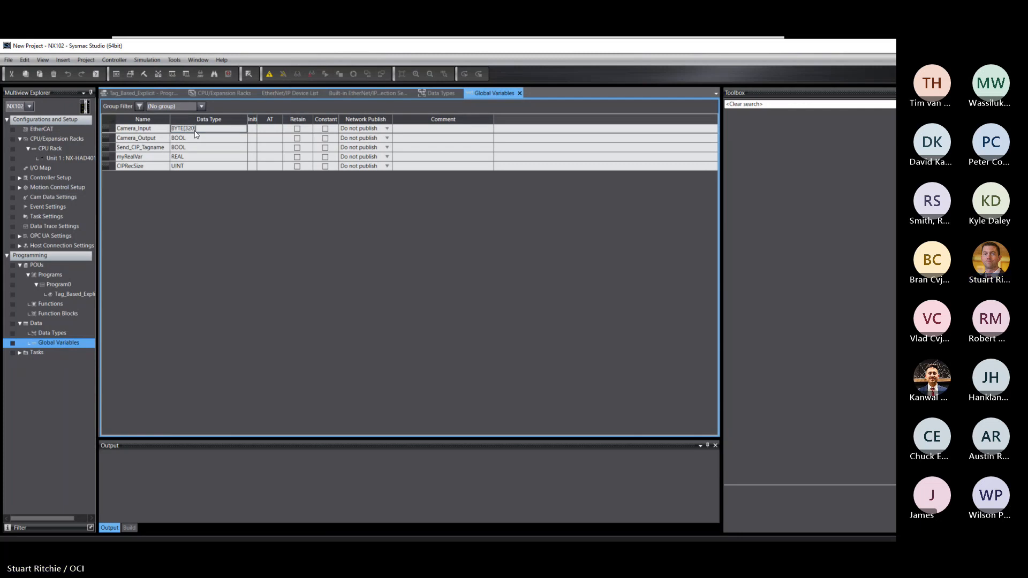
{"action": "type", "text": "]"}
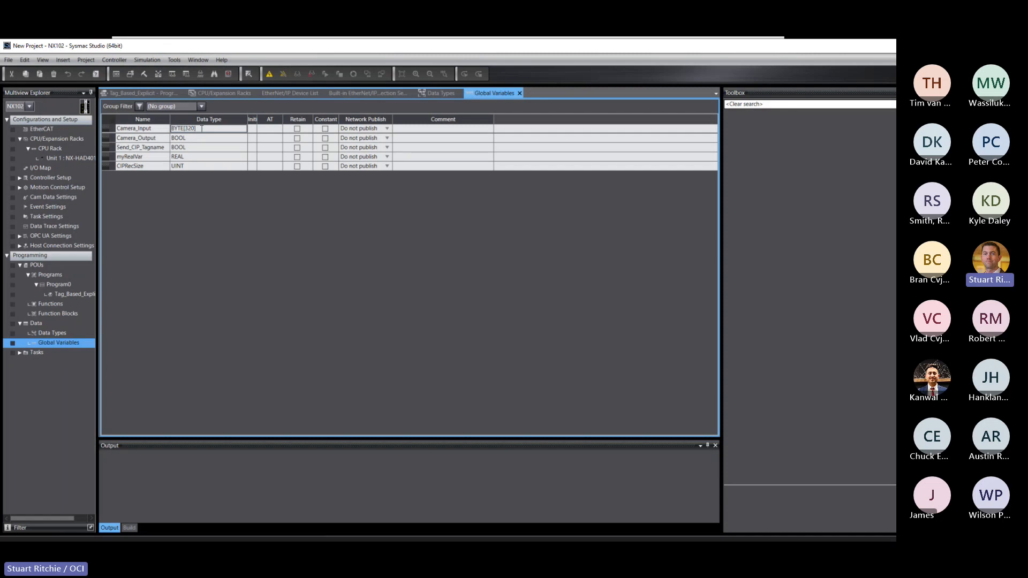
Set the data type of Camera_Input to Input_Assembly_102 and of Camera_Output to Output_Assembly_114.
{"action": "left_click_drag", "start_coordinate": [195, 132], "coordinate": [166, 129]}
{"action": "type", "text": "in"}
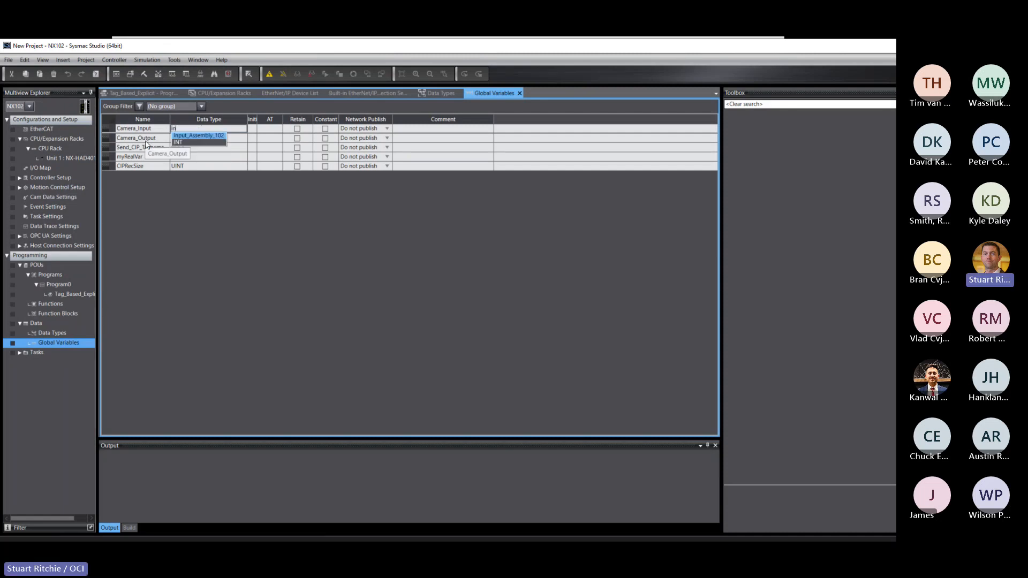
{"action": "key", "text": "Return"}
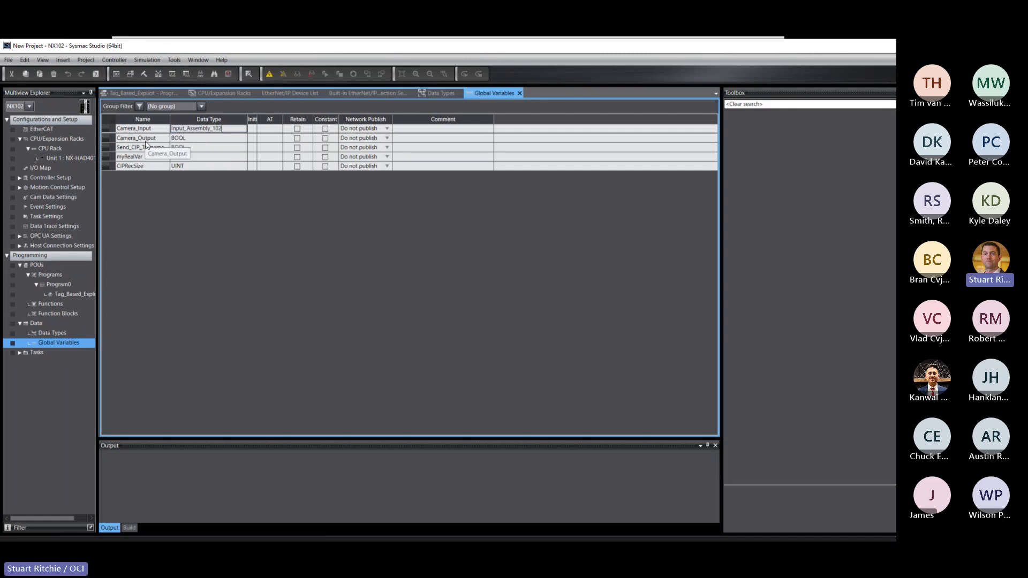
{"action": "left_click", "coordinate": [198, 135]}
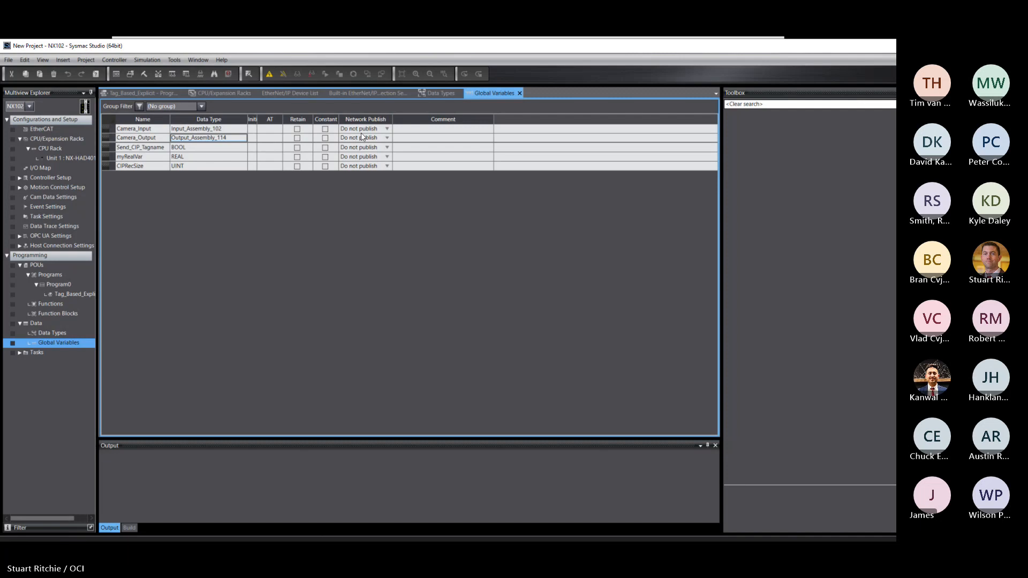
Widen the Network Publish column and set Camera_Input to publish as Input and Camera_Output as Output.
{"action": "left_click", "coordinate": [396, 130]}
{"action": "left_click_drag", "start_coordinate": [392, 120], "coordinate": [432, 120]}
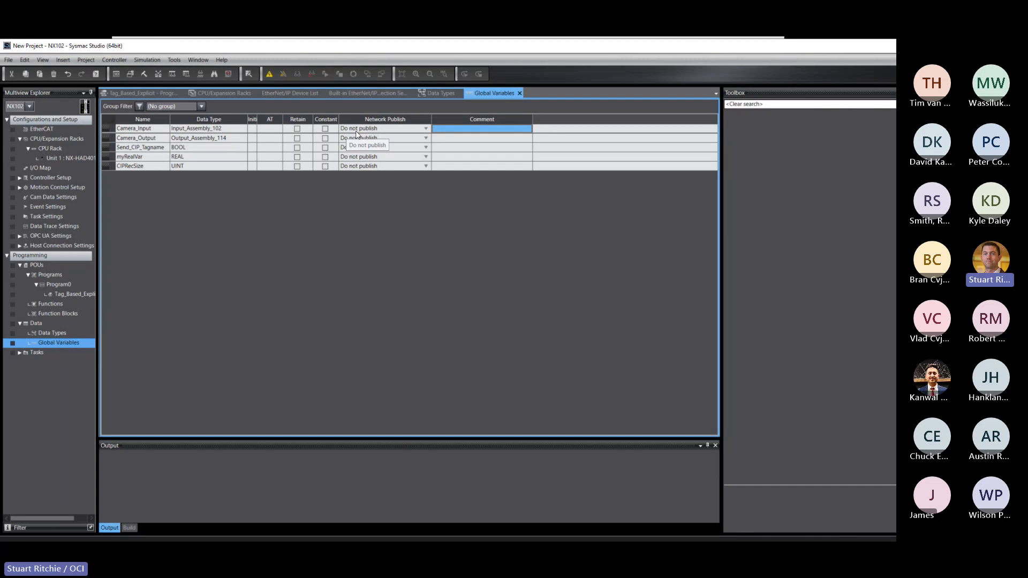
{"action": "left_click", "coordinate": [426, 128]}
{"action": "left_click", "coordinate": [425, 128]}
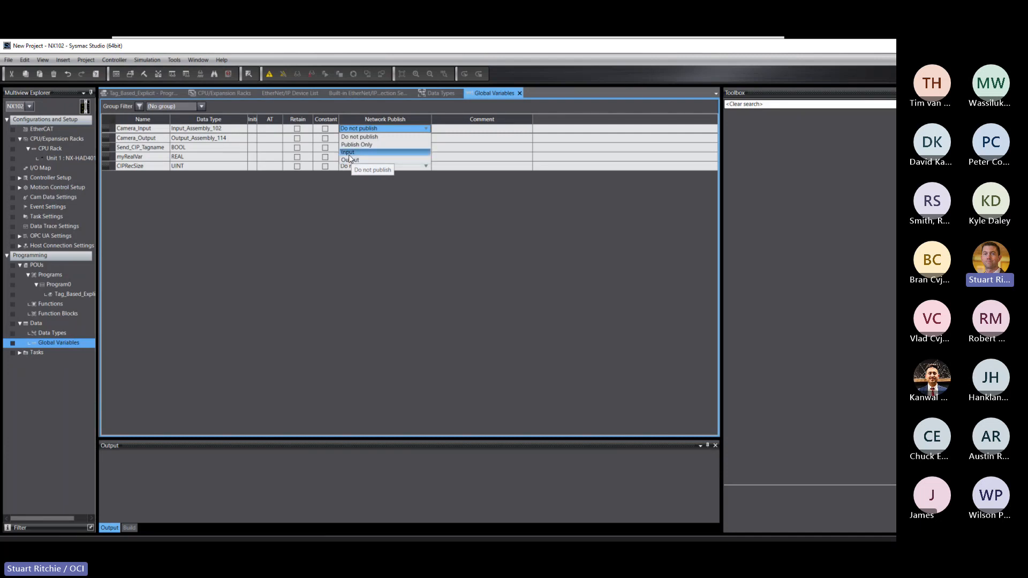
{"action": "left_click", "coordinate": [348, 153]}
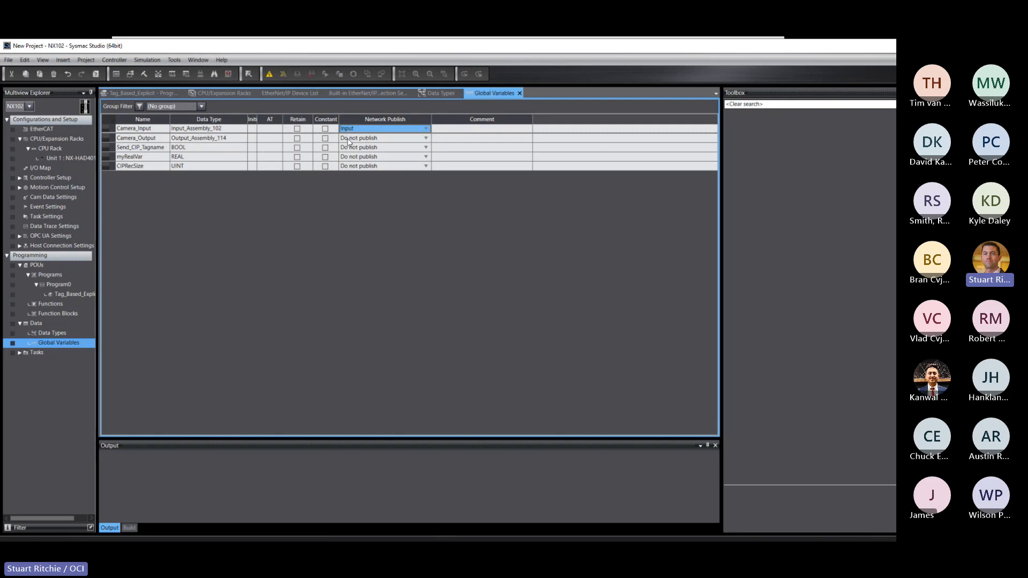
{"action": "left_click", "coordinate": [348, 139]}
{"action": "left_click", "coordinate": [425, 138]}
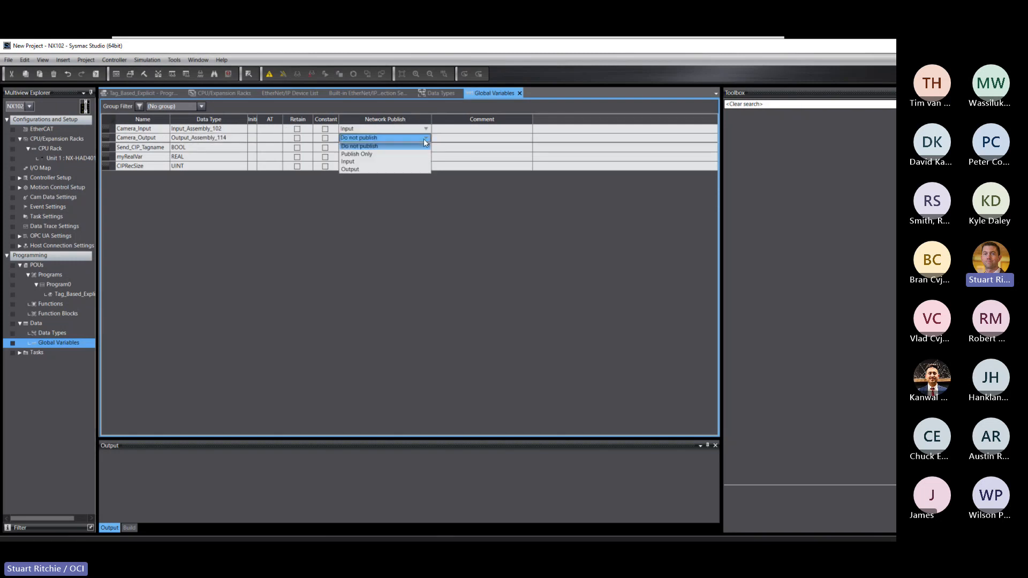
{"action": "left_click", "coordinate": [348, 170]}
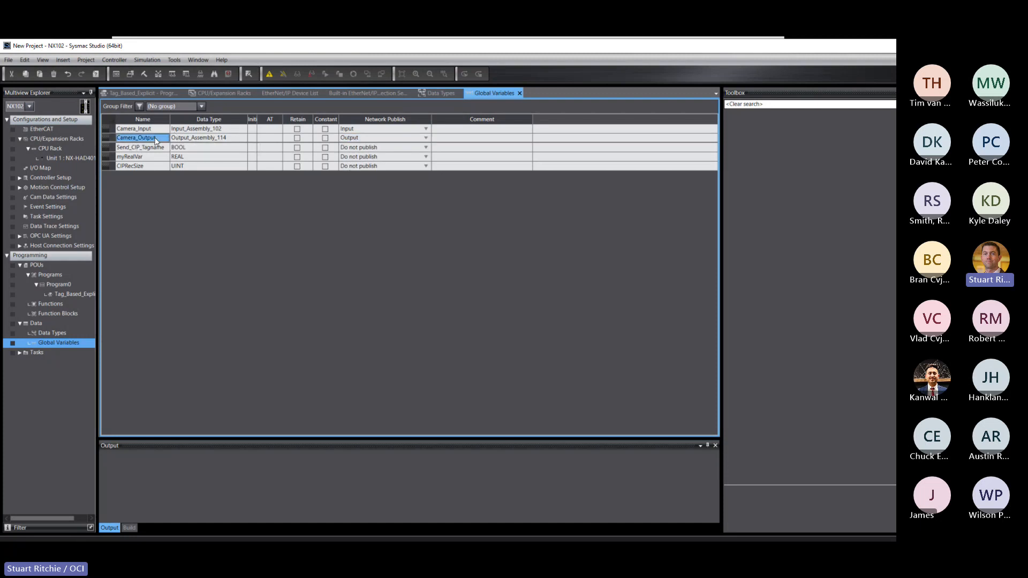
{"action": "left_click", "coordinate": [133, 129]}
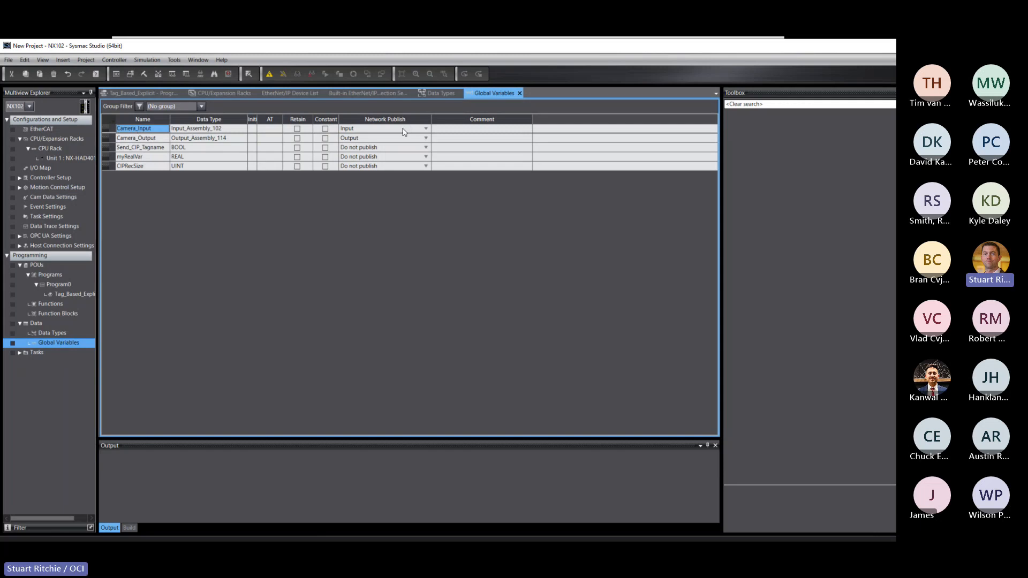
{"action": "left_click", "coordinate": [405, 129]}
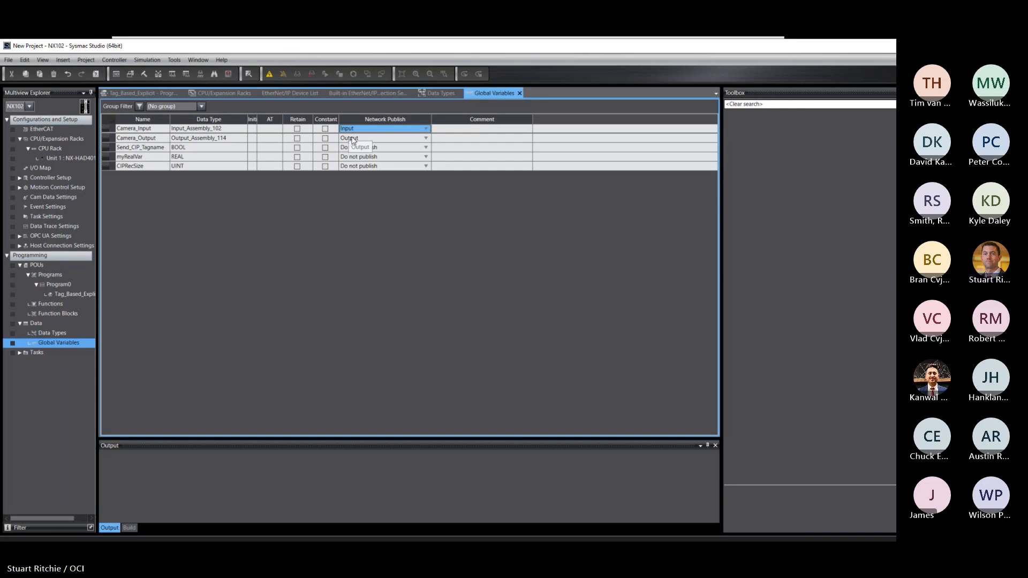
Register the published variables Camera_Input and Camera_Output as tag sets in the built-in EtherNet/IP Port 1 connection settings.
{"action": "left_click", "coordinate": [361, 94]}
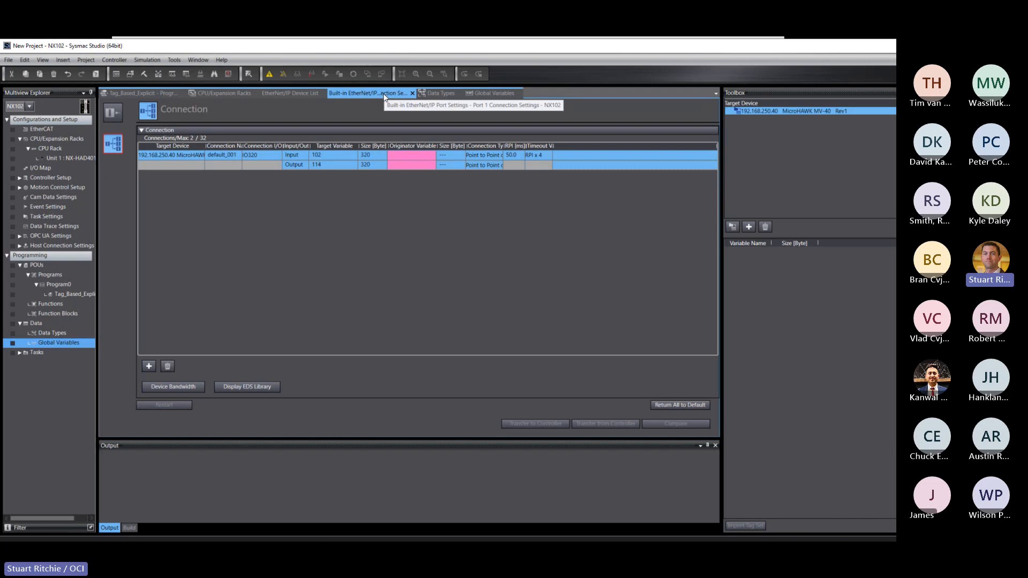
{"action": "left_click", "coordinate": [111, 117]}
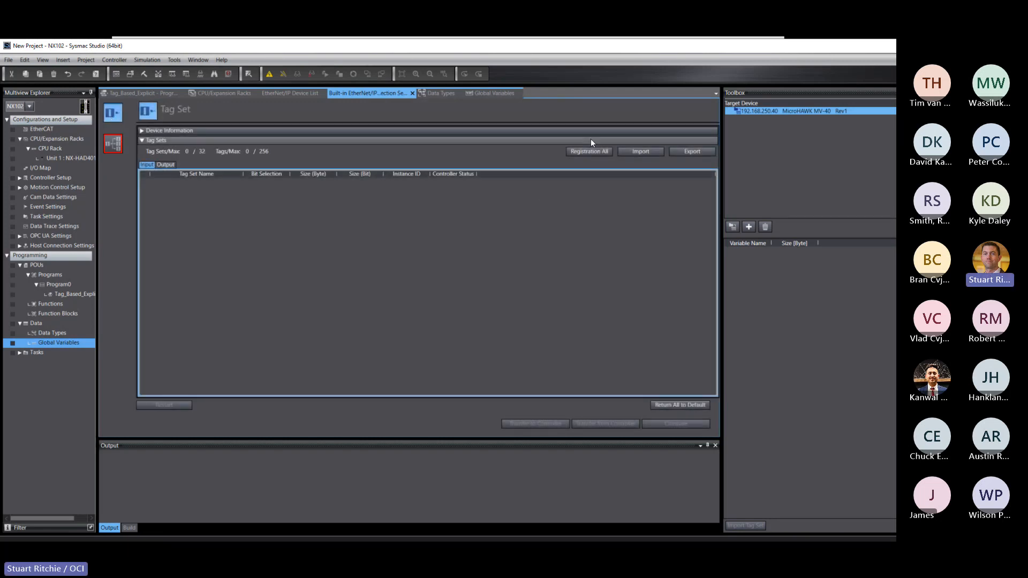
{"action": "left_click", "coordinate": [580, 152]}
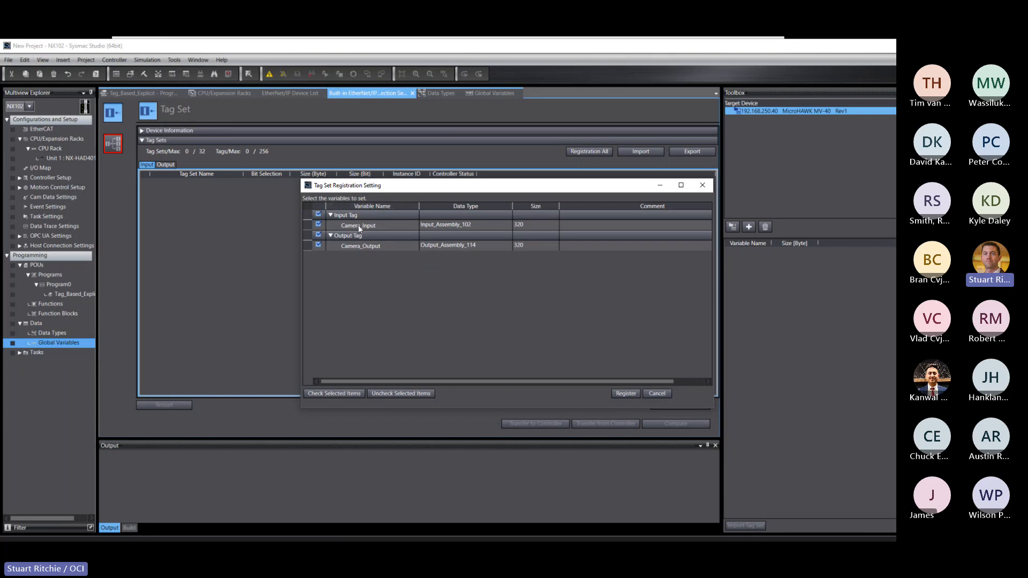
{"action": "left_click", "coordinate": [317, 244]}
{"action": "left_click", "coordinate": [625, 393]}
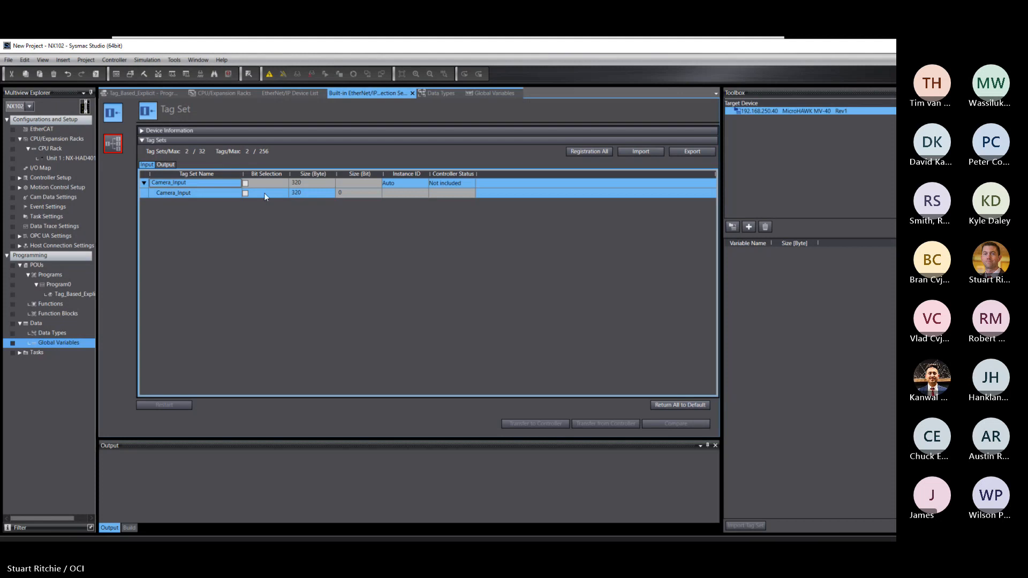
{"action": "left_click", "coordinate": [300, 194]}
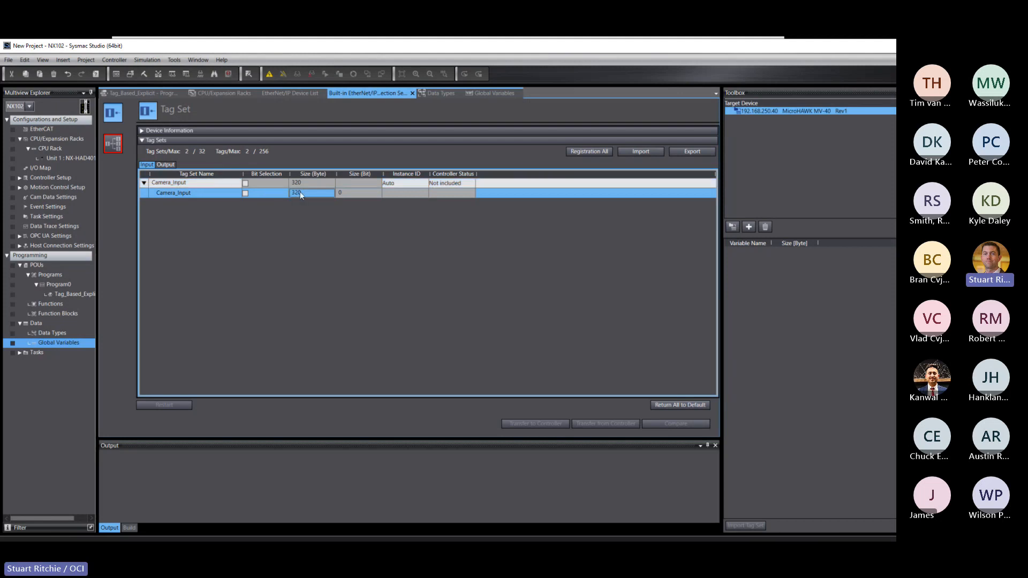
Assign Camera_Input as originator variable of the connection's Input row and Camera_Output as that of its Output row.
{"action": "left_click", "coordinate": [113, 143]}
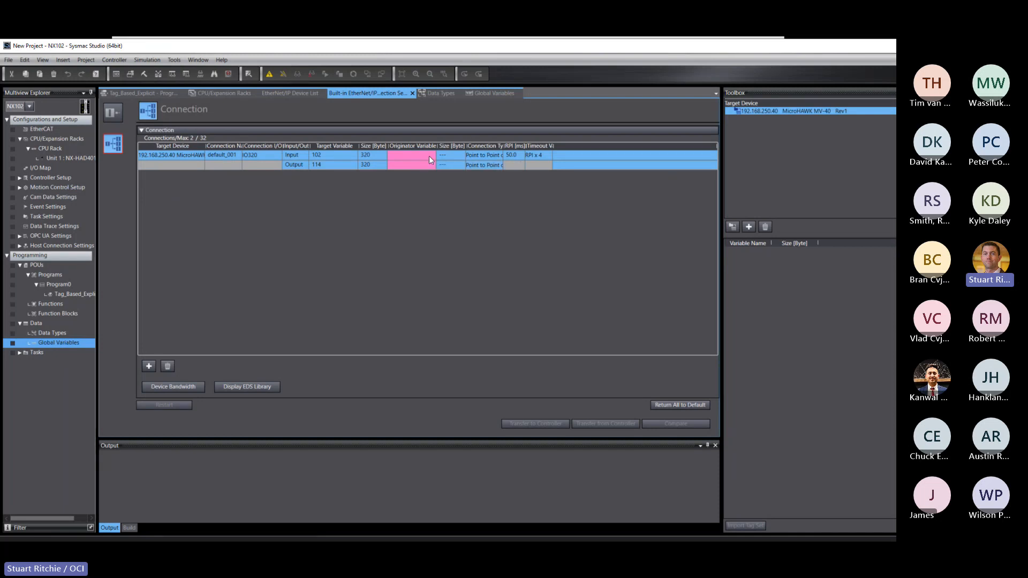
{"action": "left_click", "coordinate": [429, 155]}
{"action": "left_click", "coordinate": [431, 155]}
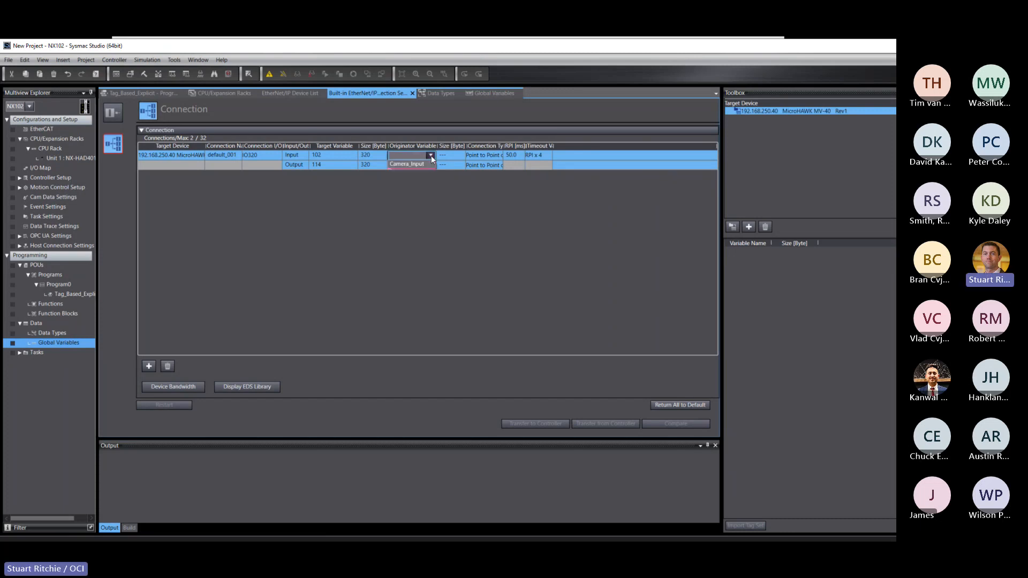
{"action": "left_click", "coordinate": [413, 163]}
{"action": "left_click", "coordinate": [418, 164]}
{"action": "left_click", "coordinate": [429, 165]}
{"action": "left_click", "coordinate": [408, 173]}
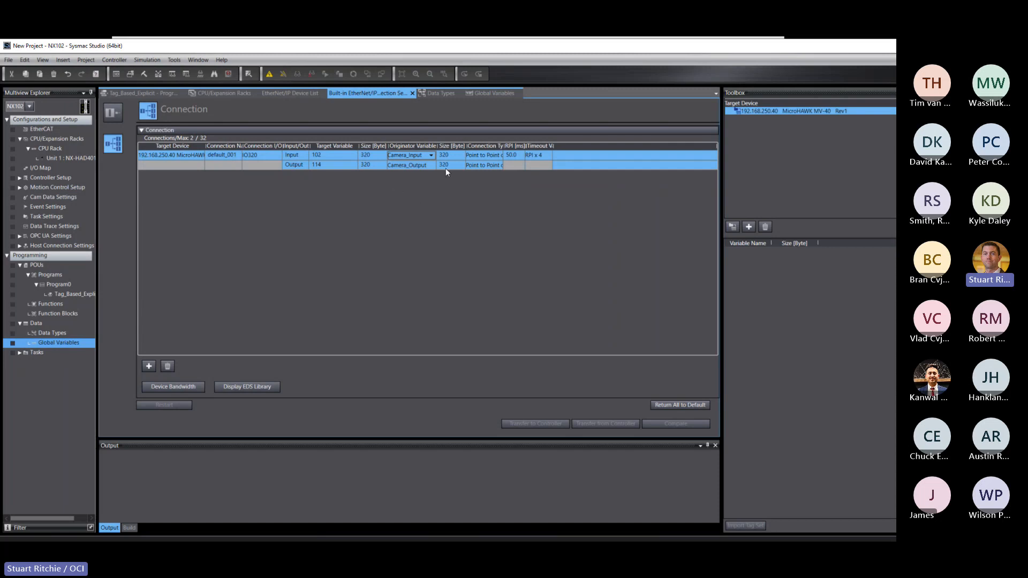
{"action": "left_click", "coordinate": [431, 155]}
{"action": "left_click", "coordinate": [485, 258]}
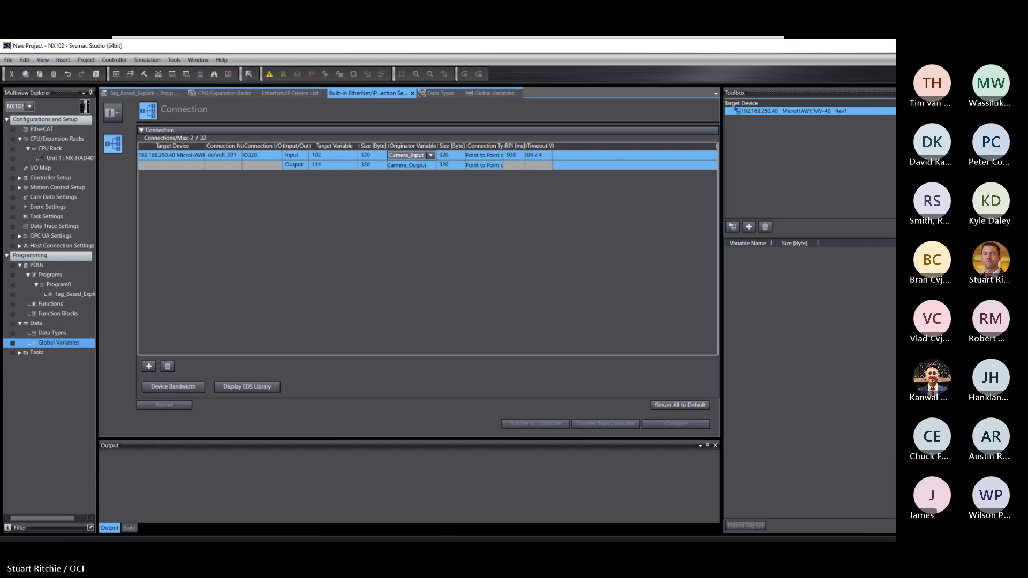
Examine the members of the Output_Assembly_114 structure and their byte and bit offsets through to STRING104.
{"action": "key", "text": "alt+Tab"}
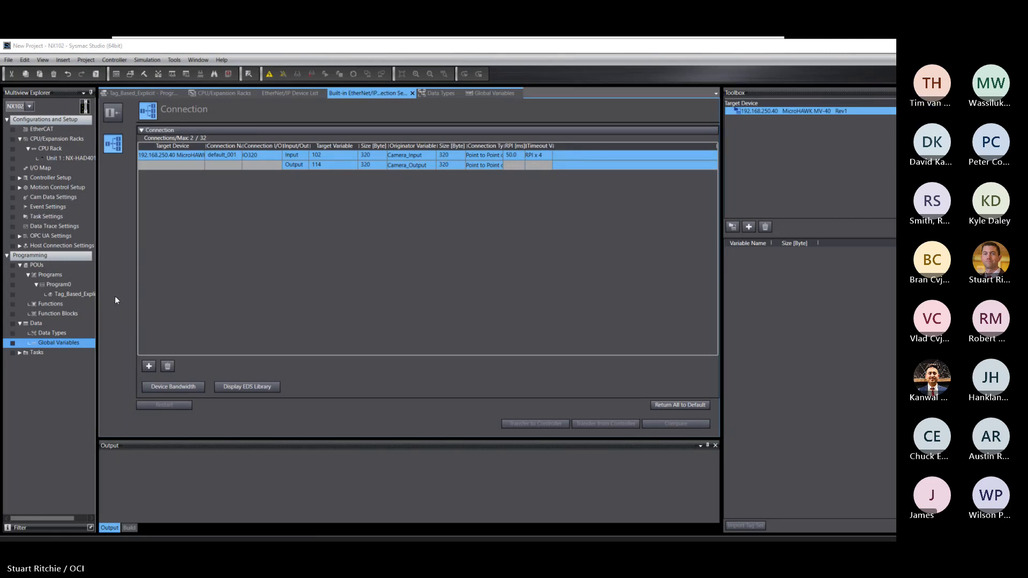
{"action": "double_click", "coordinate": [49, 333]}
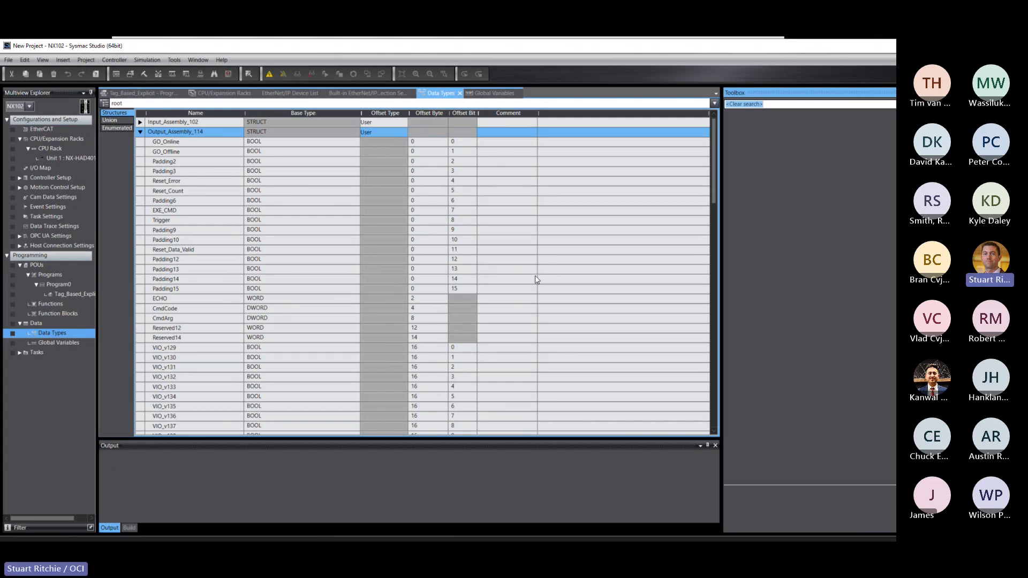
{"action": "scroll", "coordinate": [535, 276], "scroll_direction": "down", "scroll_amount": 20}
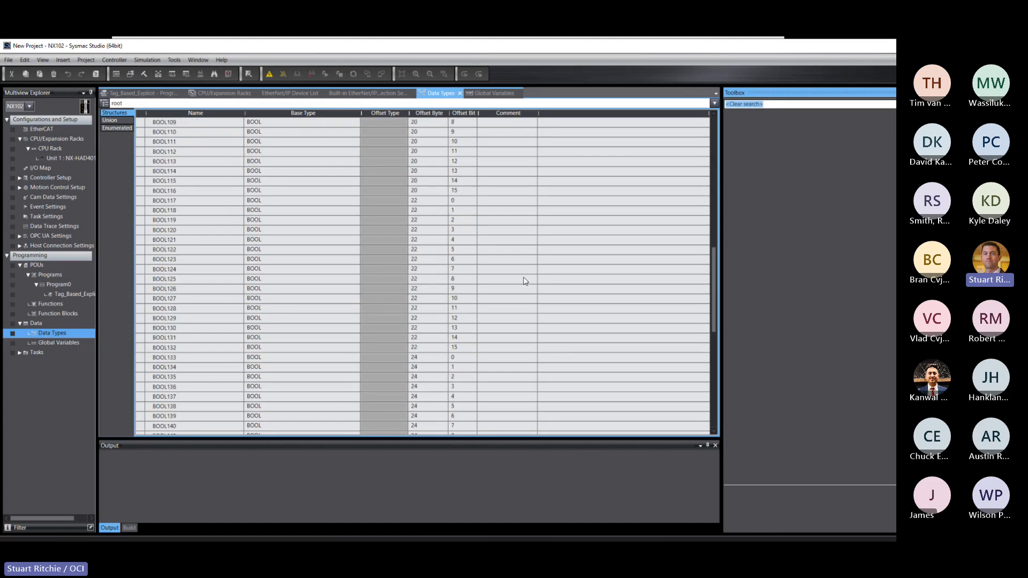
{"action": "scroll", "coordinate": [524, 275], "scroll_direction": "down", "scroll_amount": 7}
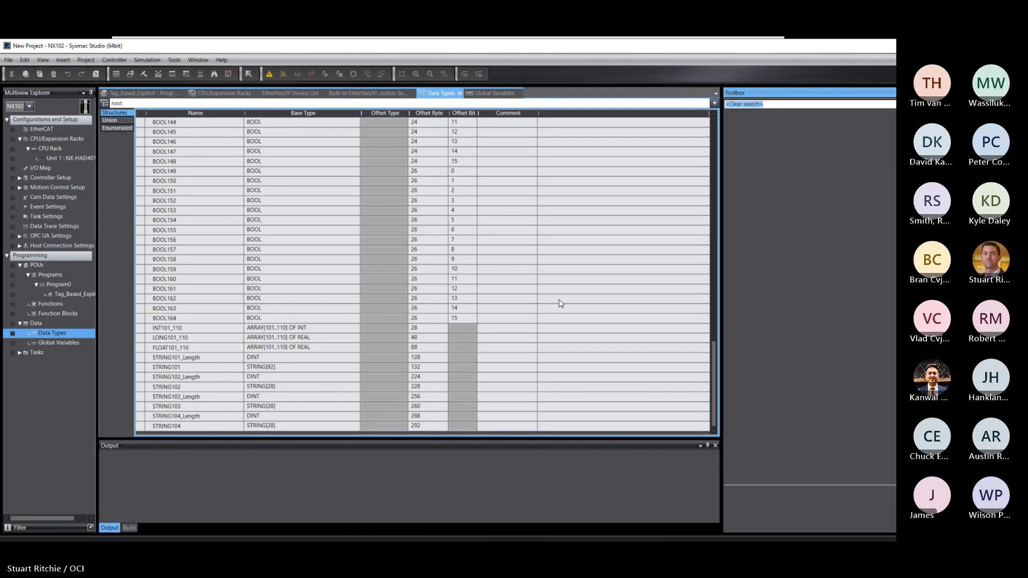
{"action": "left_click", "coordinate": [423, 427]}
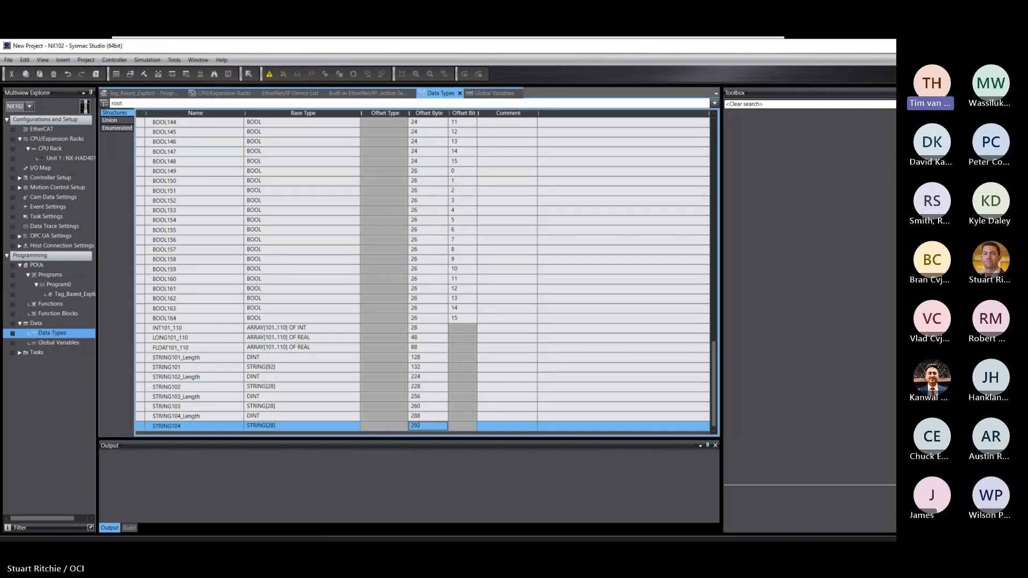
{"action": "key", "text": "alt+Tab"}
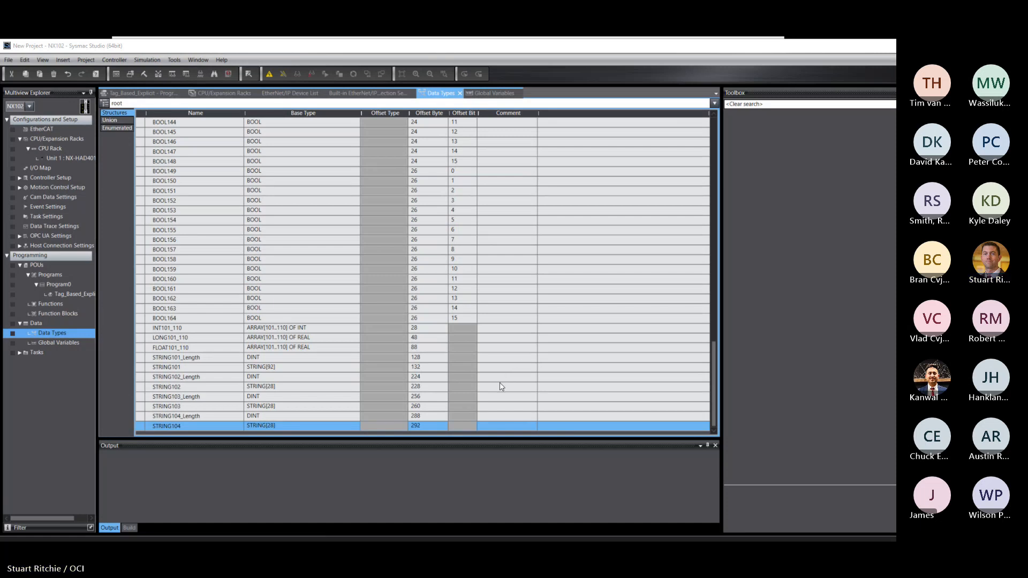
{"action": "scroll", "coordinate": [501, 396], "scroll_direction": "up", "scroll_amount": 15}
{"action": "scroll", "coordinate": [514, 368], "scroll_direction": "up", "scroll_amount": 12}
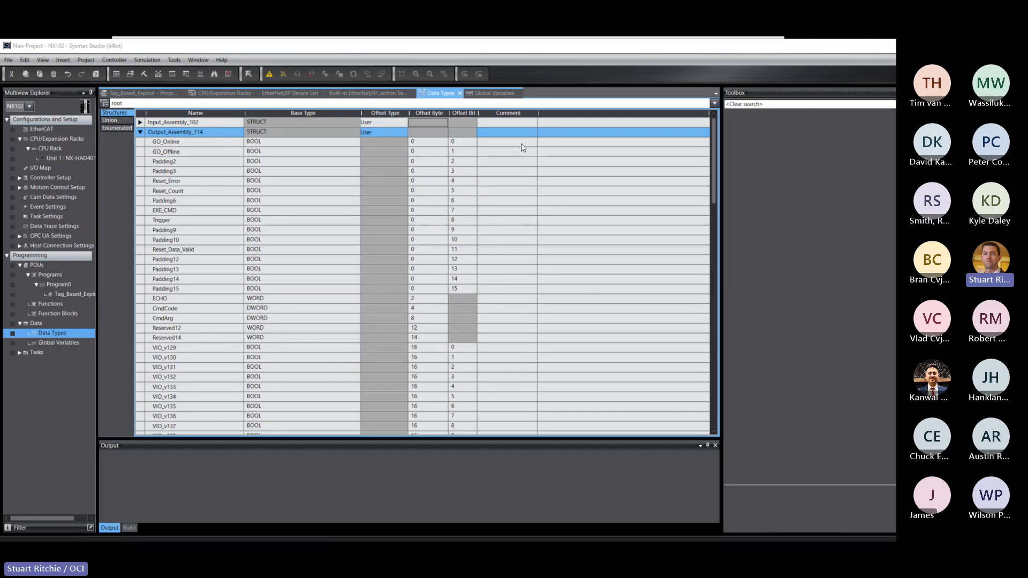
{"action": "scroll", "coordinate": [534, 244], "scroll_direction": "down", "scroll_amount": 12}
{"action": "scroll", "coordinate": [530, 227], "scroll_direction": "down", "scroll_amount": 16}
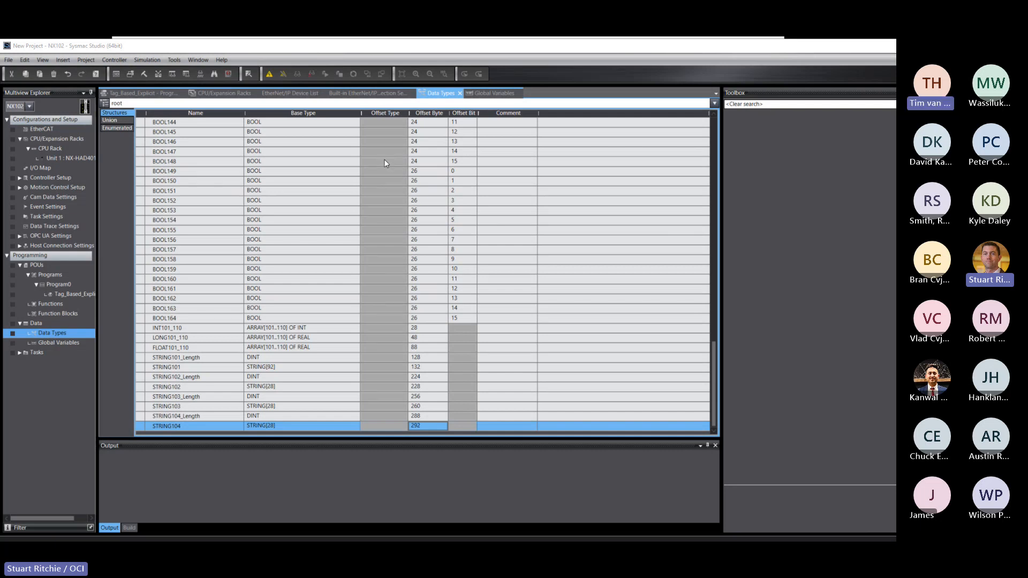
Synchronize the NX102 project by transferring it to the controller, and return the controller to RUN mode.
{"action": "left_click", "coordinate": [280, 94]}
{"action": "left_click", "coordinate": [368, 93]}
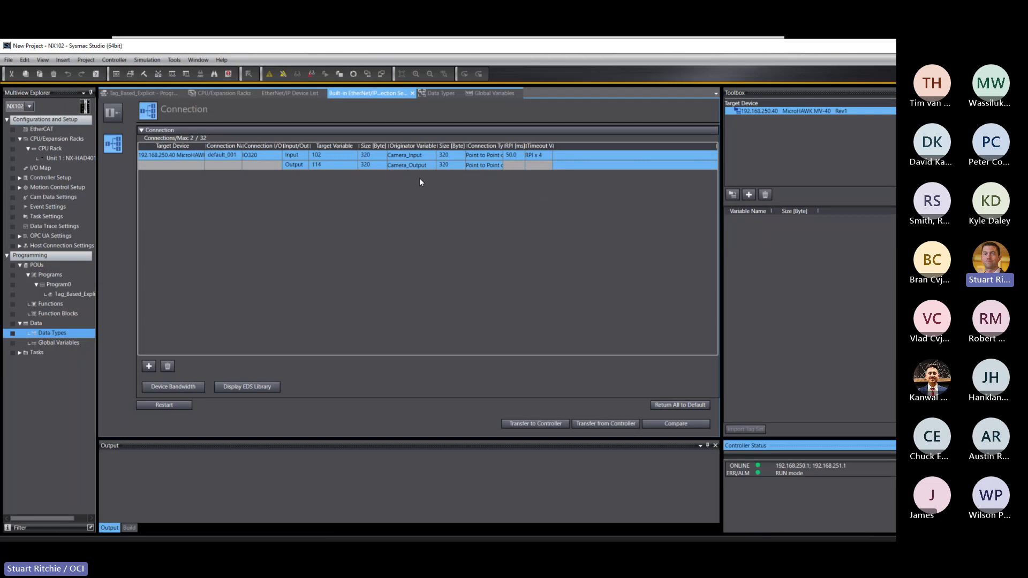
{"action": "left_click", "coordinate": [351, 74]}
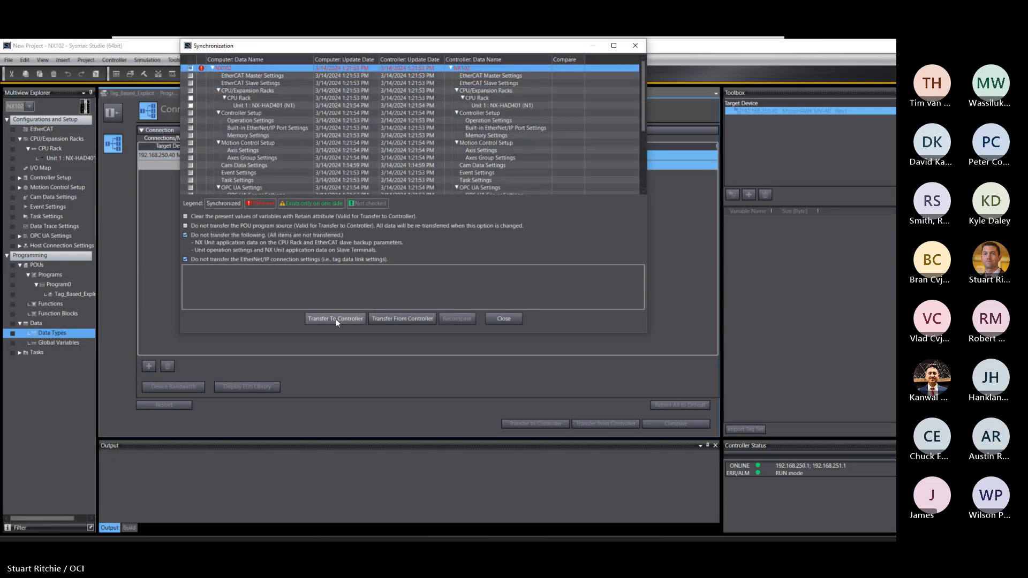
{"action": "left_click", "coordinate": [335, 319]}
{"action": "left_click", "coordinate": [439, 309]}
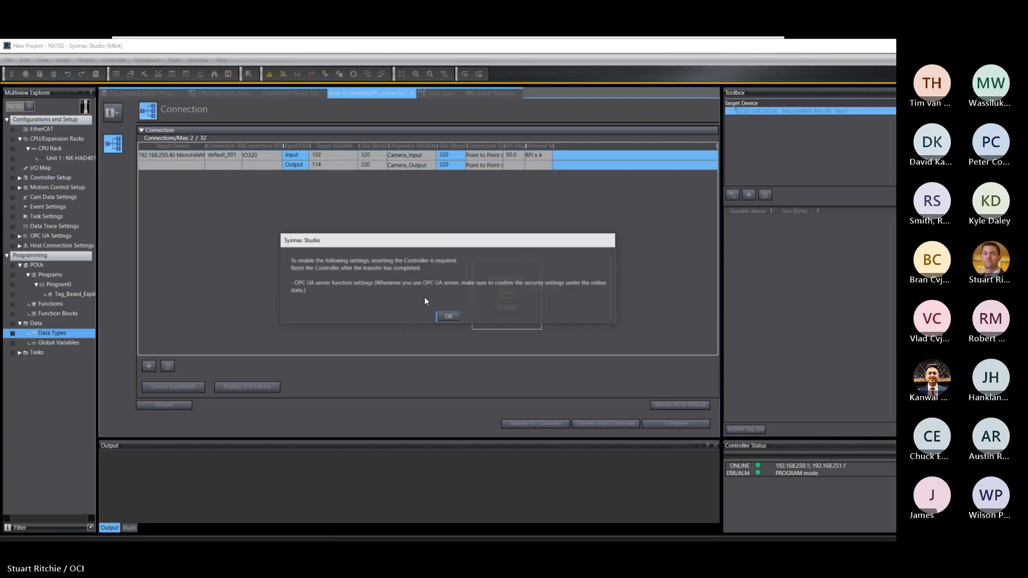
{"action": "left_click", "coordinate": [439, 317]}
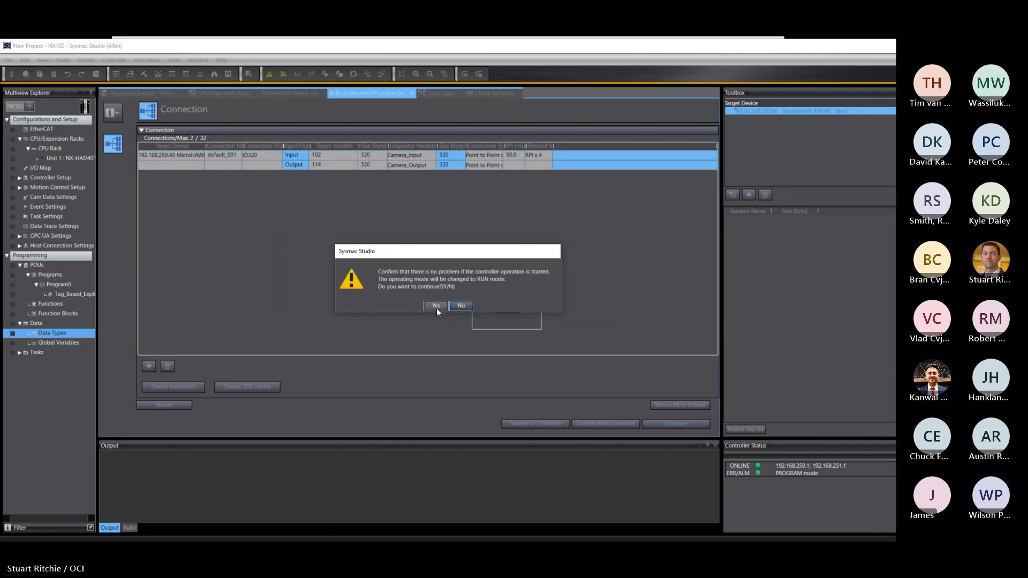
{"action": "left_click", "coordinate": [435, 307]}
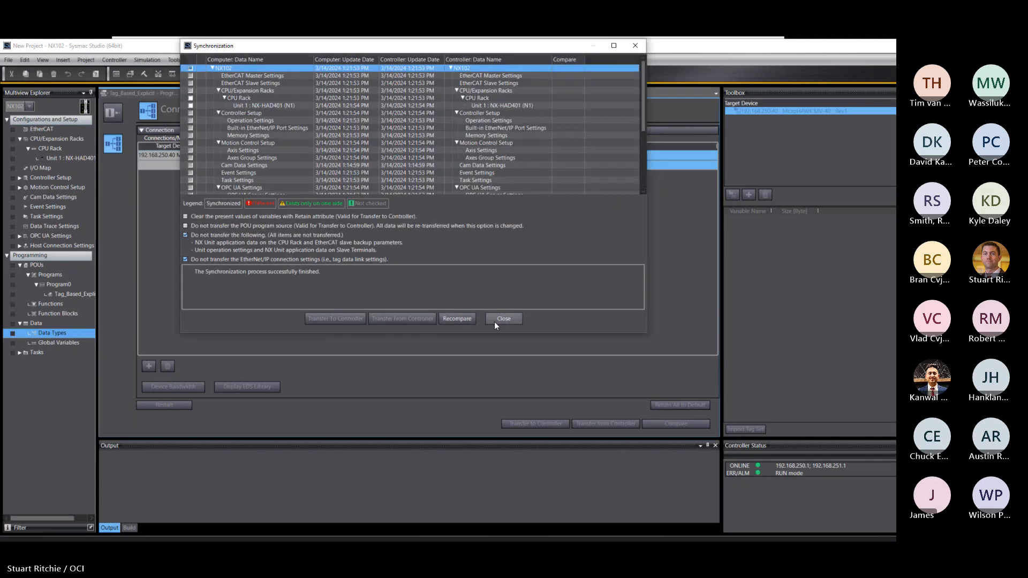
{"action": "left_click", "coordinate": [500, 321]}
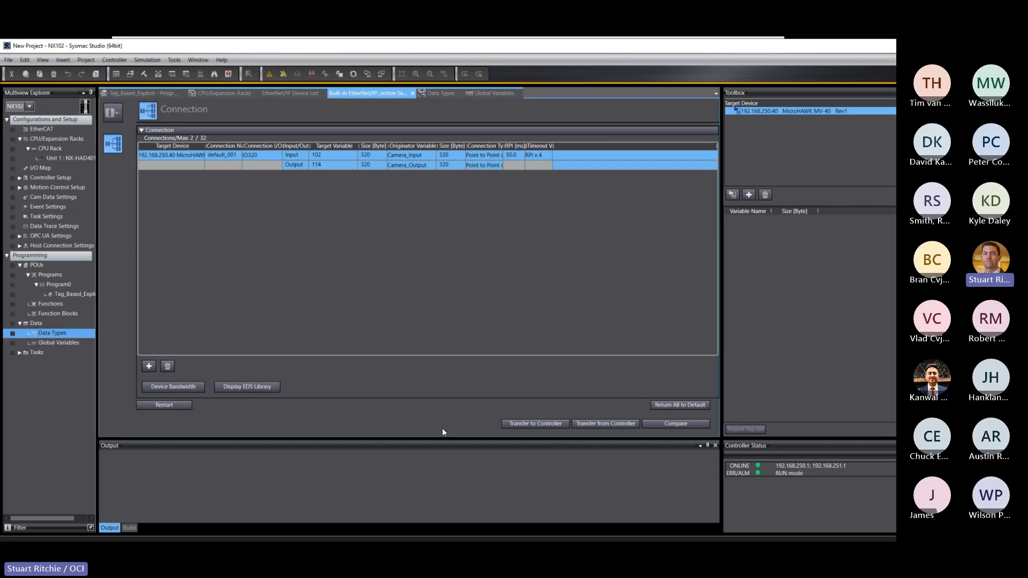
Transfer the EtherNet/IP Port 1 connection settings to the controller while staying in RUN mode.
{"action": "left_click", "coordinate": [530, 427]}
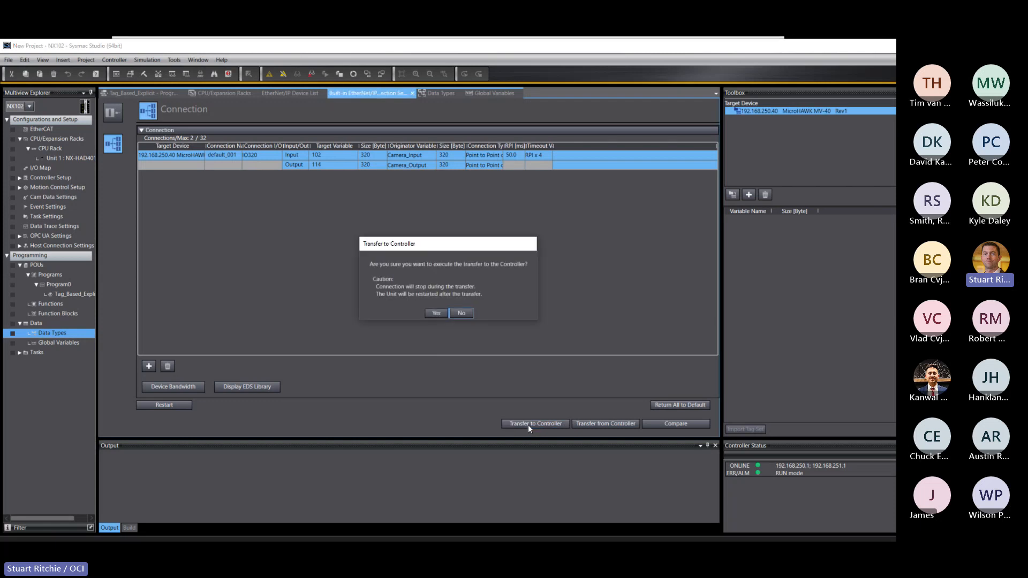
{"action": "left_click", "coordinate": [434, 312]}
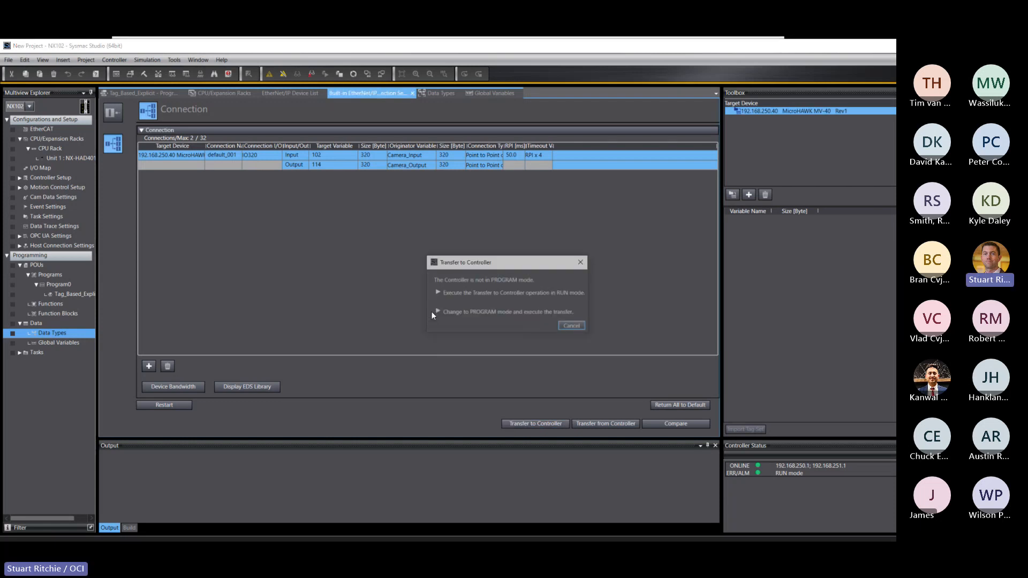
{"action": "left_click", "coordinate": [499, 293]}
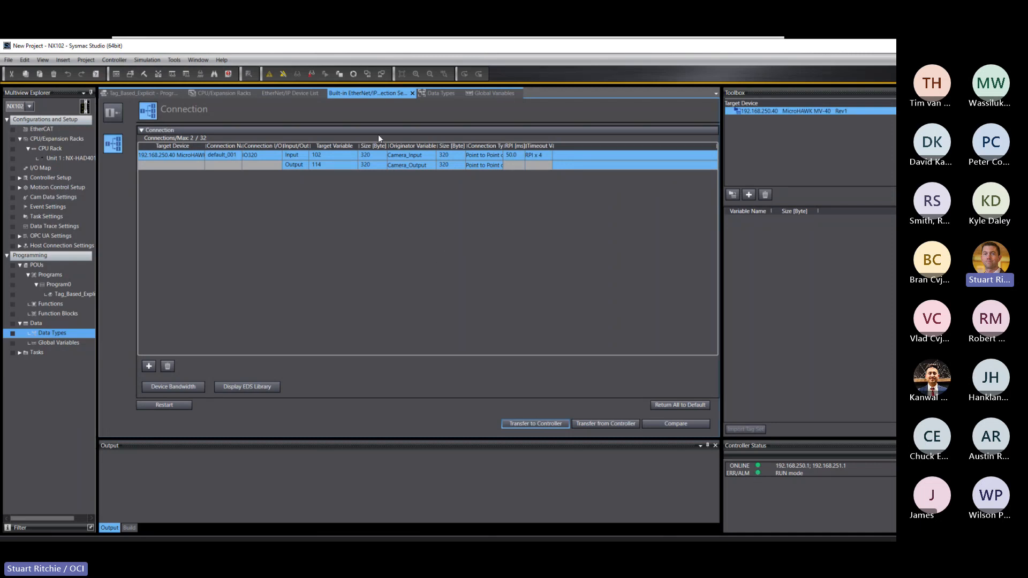
Monitor EtherNet/IP Port 1 and check its status, Ethernet information and the details of the Camera_Input input tag set.
{"action": "left_click", "coordinate": [290, 92]}
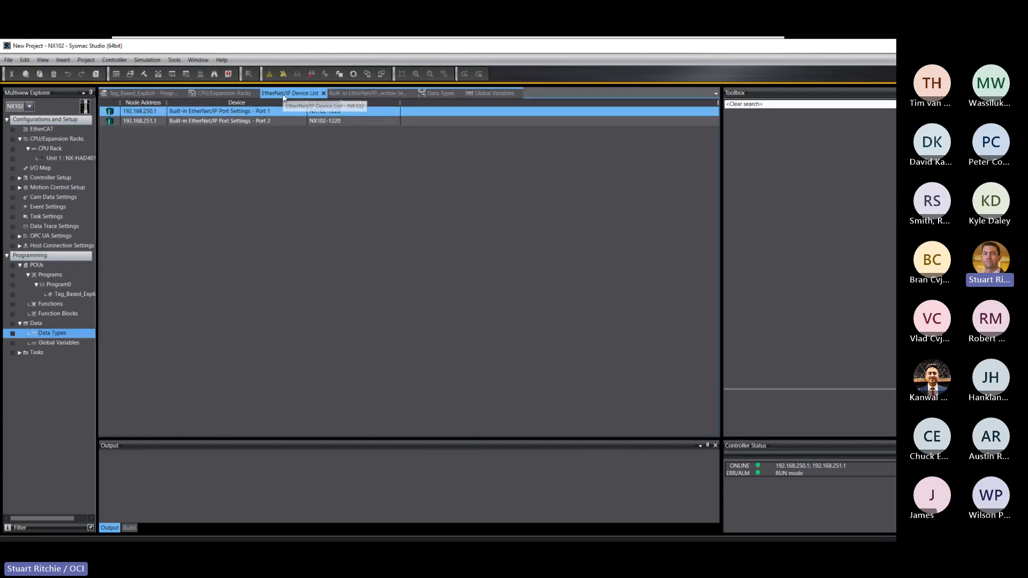
{"action": "right_click", "coordinate": [148, 112]}
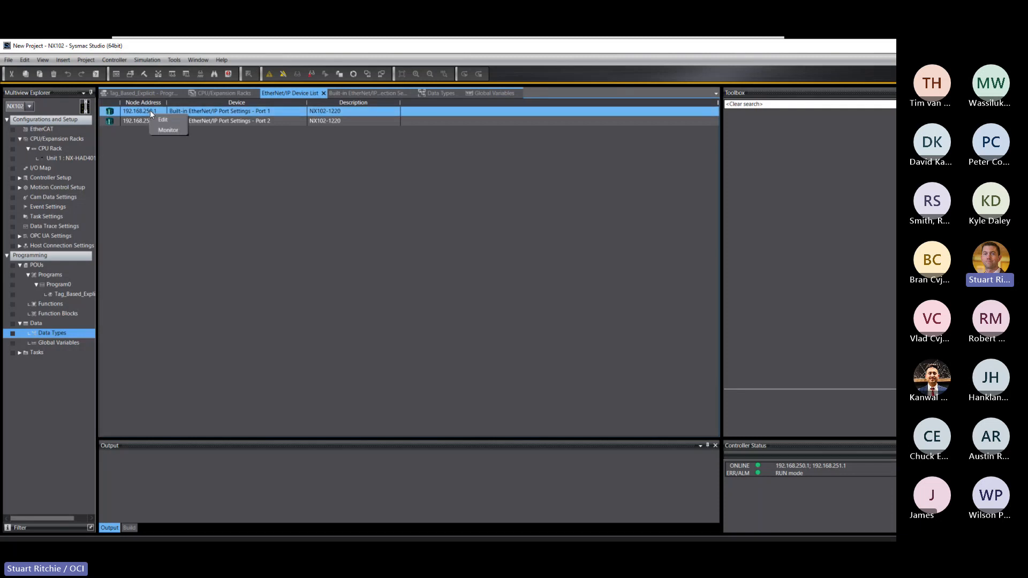
{"action": "left_click", "coordinate": [166, 130]}
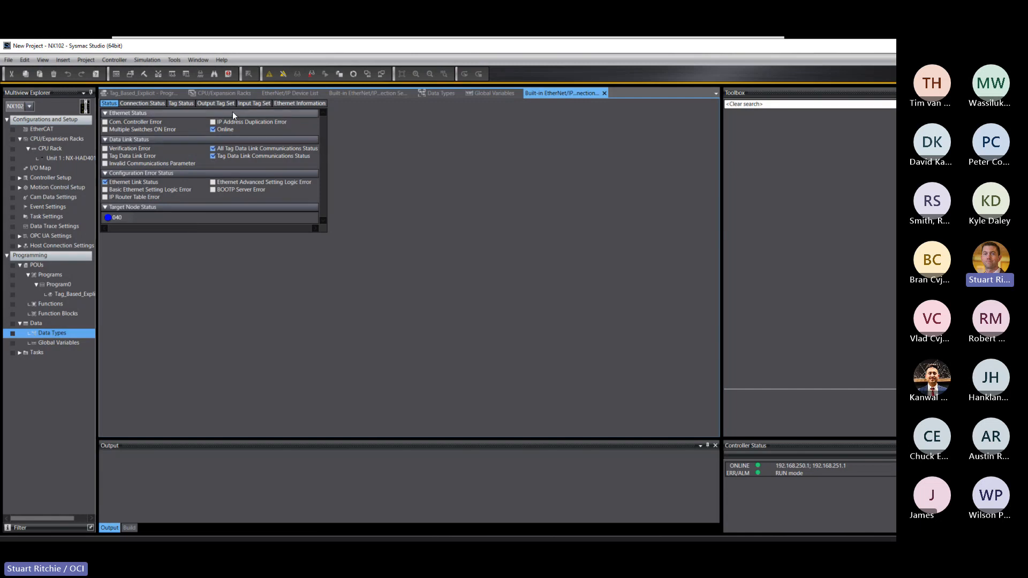
{"action": "left_click", "coordinate": [296, 103]}
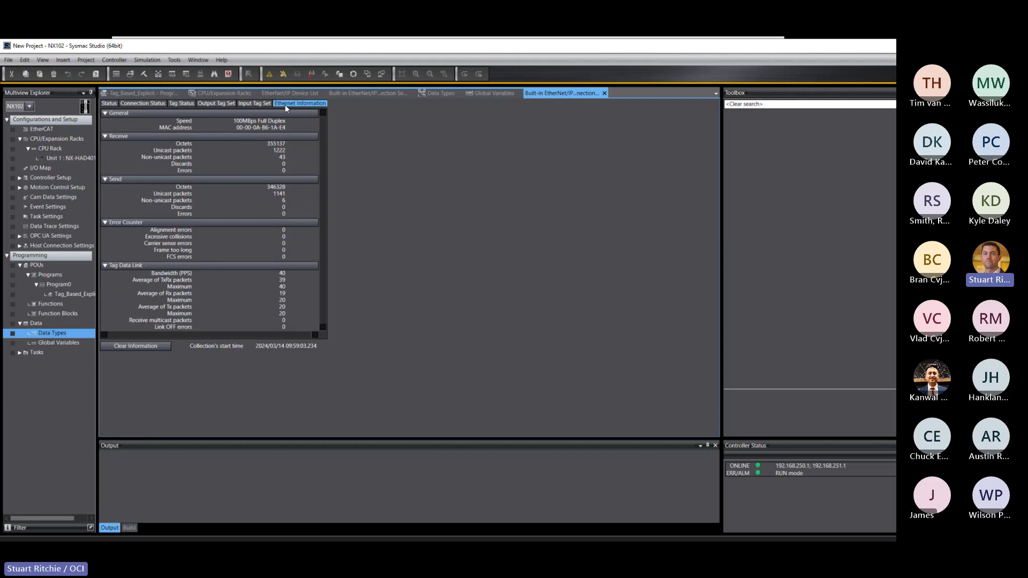
{"action": "left_click", "coordinate": [250, 104]}
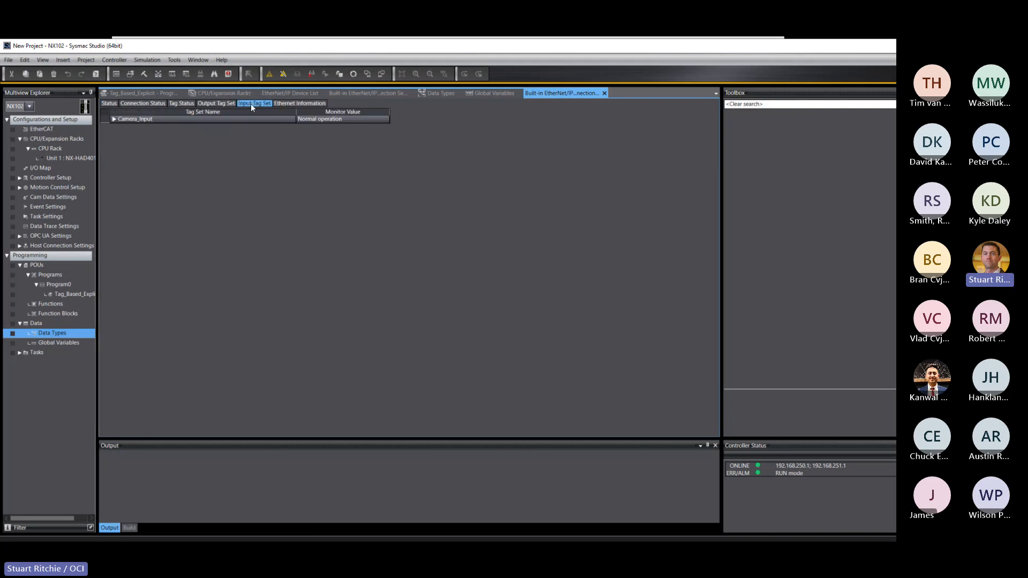
{"action": "left_click", "coordinate": [114, 119]}
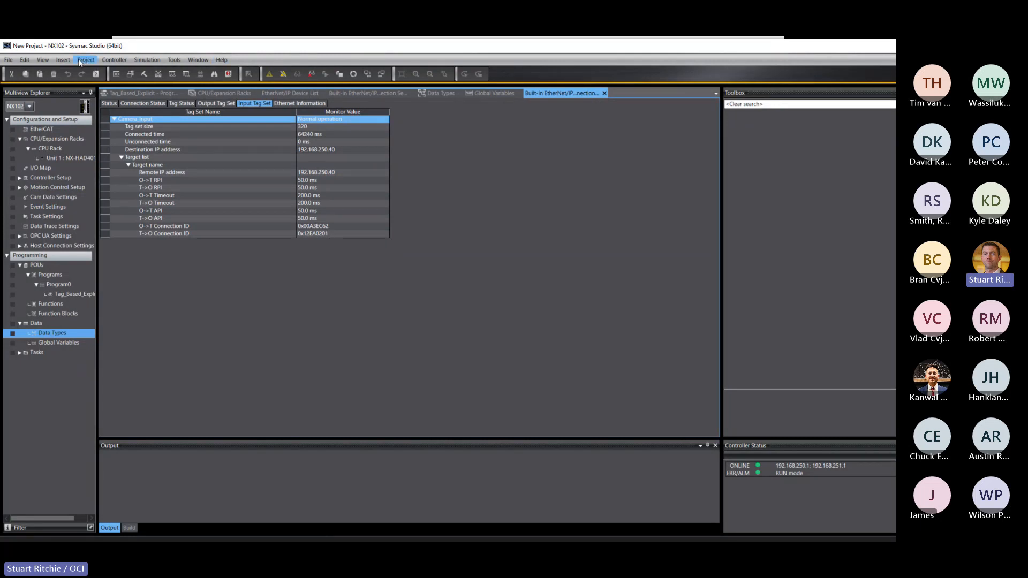
Open a table-style watch page and enlarge its pane to about half the window height.
{"action": "left_click", "coordinate": [40, 60]}
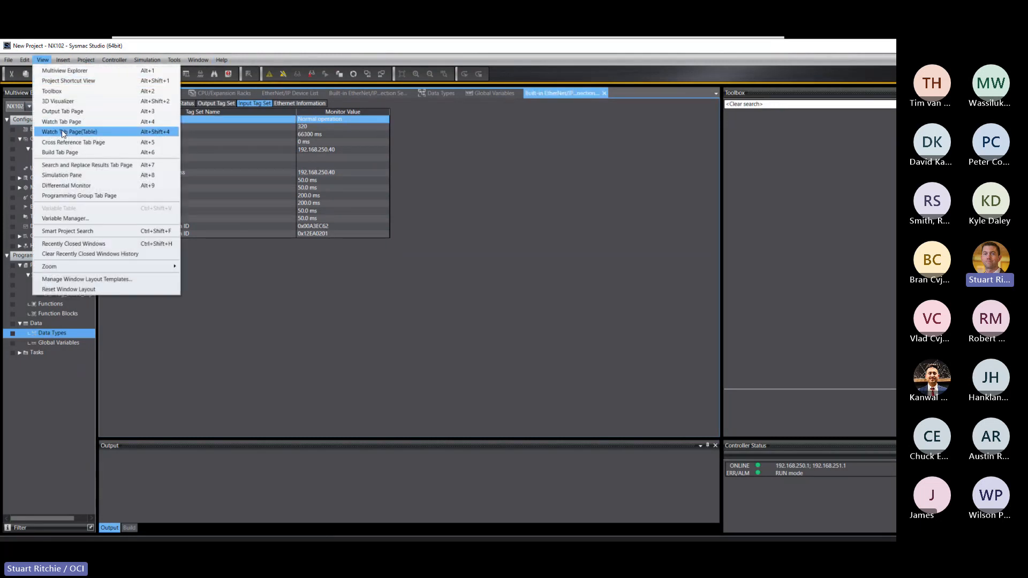
{"action": "left_click", "coordinate": [84, 134]}
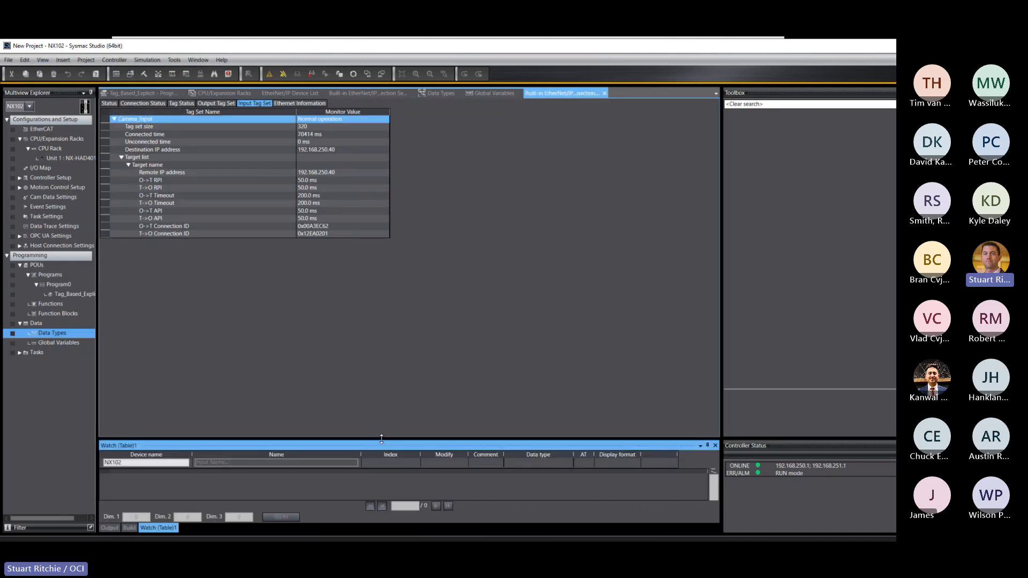
{"action": "left_click_drag", "start_coordinate": [381, 439], "coordinate": [371, 274]}
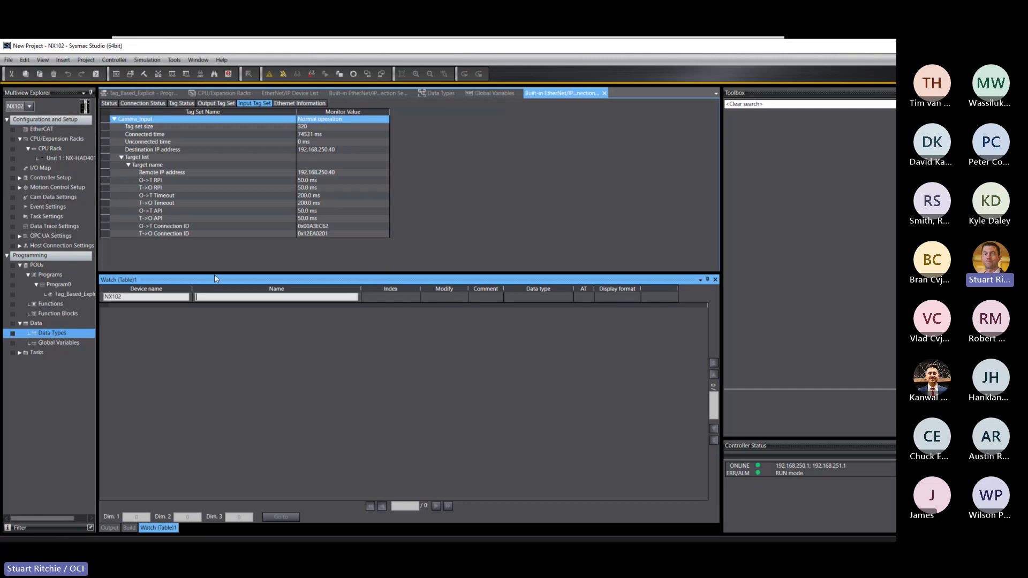
Add the Camera_Output variable to the table-style watch page.
{"action": "type", "text": "ca"}
{"action": "key", "text": "Down"}
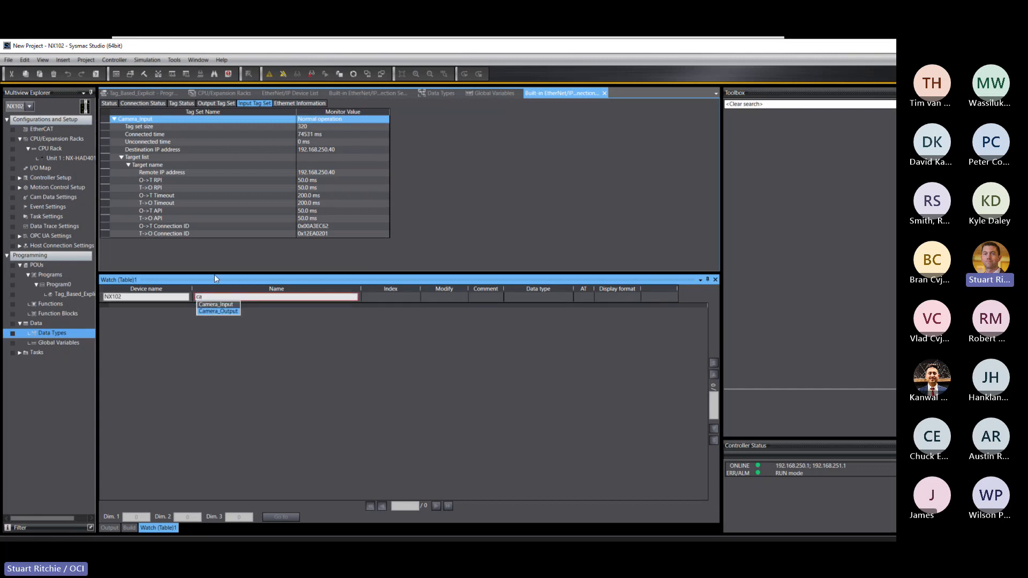
{"action": "key", "text": "Return"}
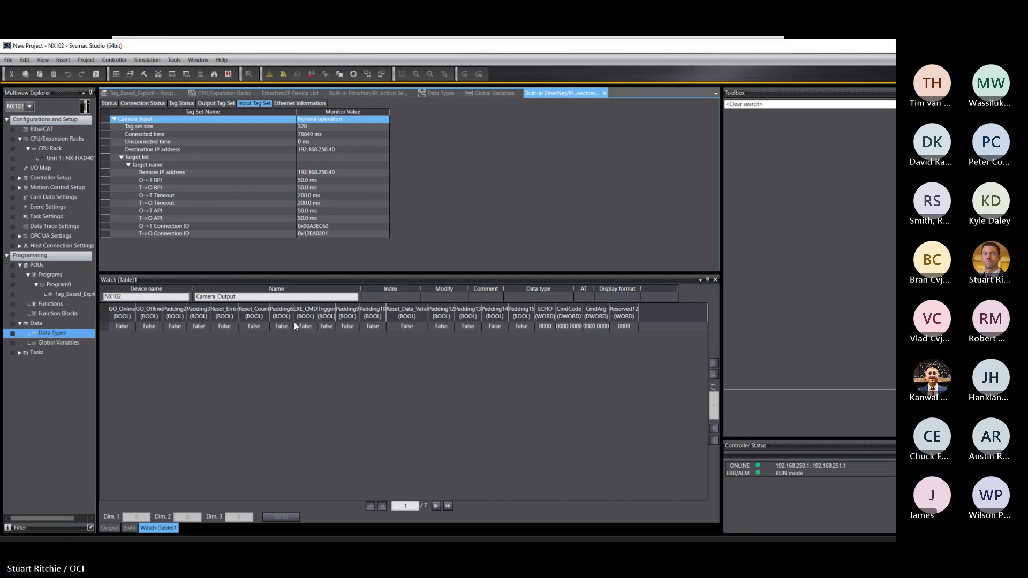
Set Camera_Output's Trigger bit to TRUE, FALSE and TRUE again, and bring the camera job window into view.
{"action": "left_click", "coordinate": [327, 325]}
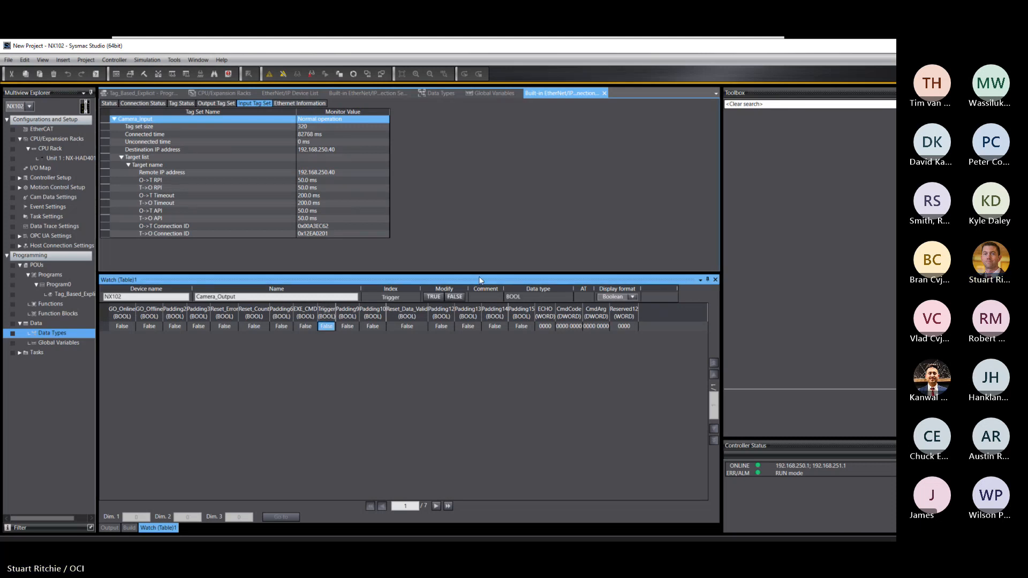
{"action": "left_click", "coordinate": [431, 296]}
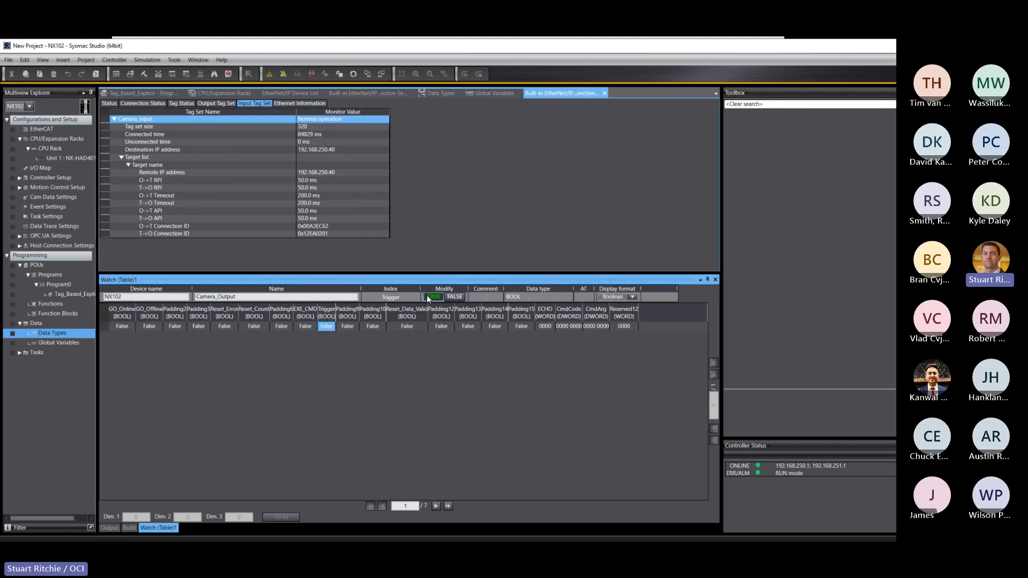
{"action": "left_click", "coordinate": [458, 298]}
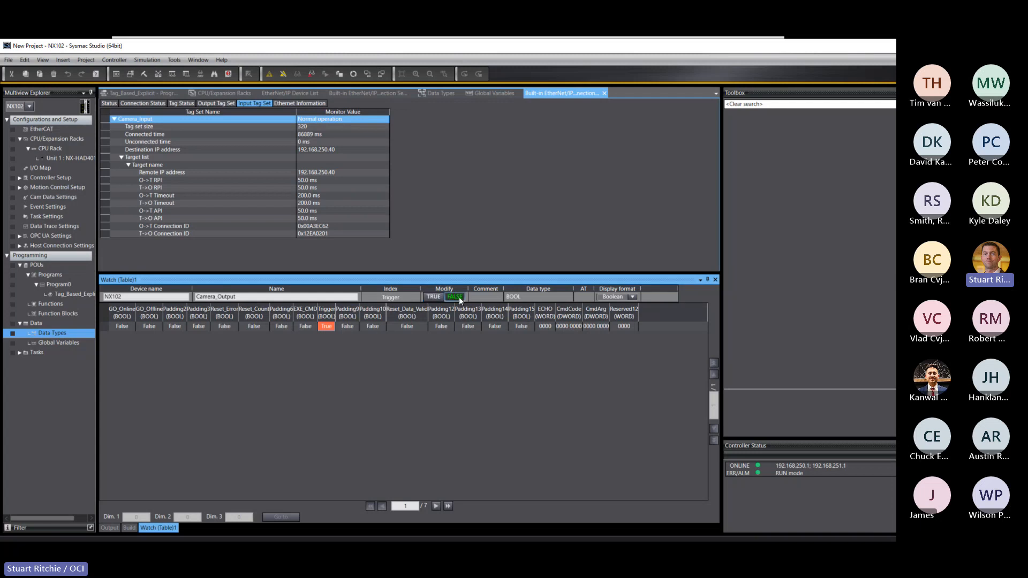
{"action": "left_click", "coordinate": [432, 299]}
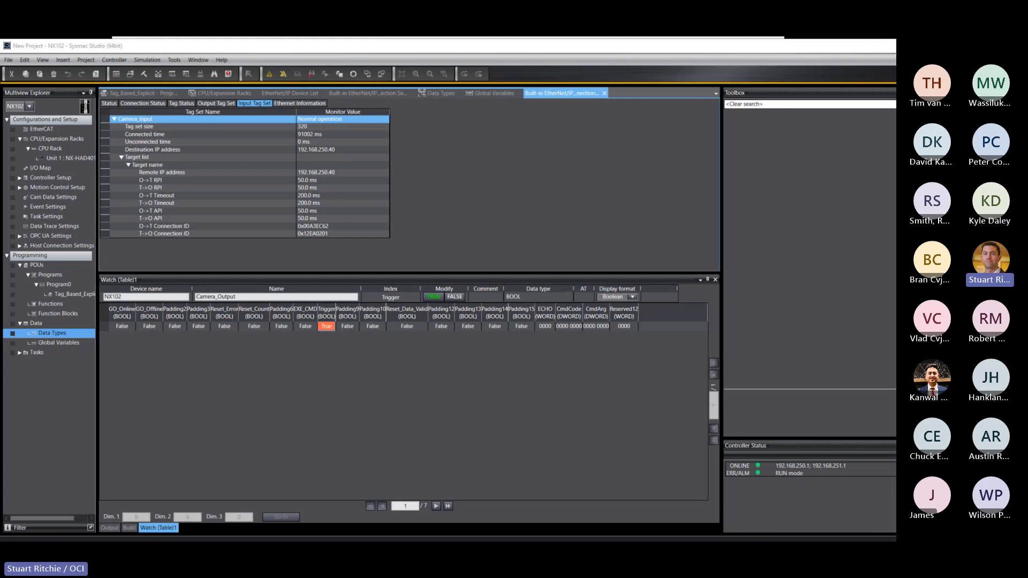
{"action": "left_click_drag", "start_coordinate": [1024, 278], "coordinate": [83, 146]}
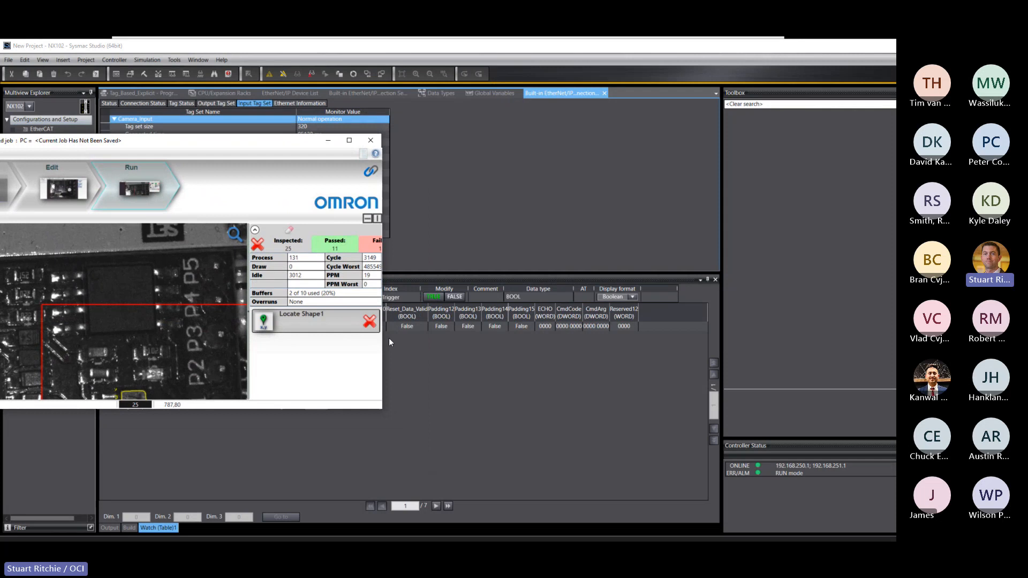
Reset the Trigger bit to FALSE, fire it again with TRUE, and check the new image in the camera job window.
{"action": "left_click", "coordinate": [457, 298]}
{"action": "left_click", "coordinate": [457, 298]}
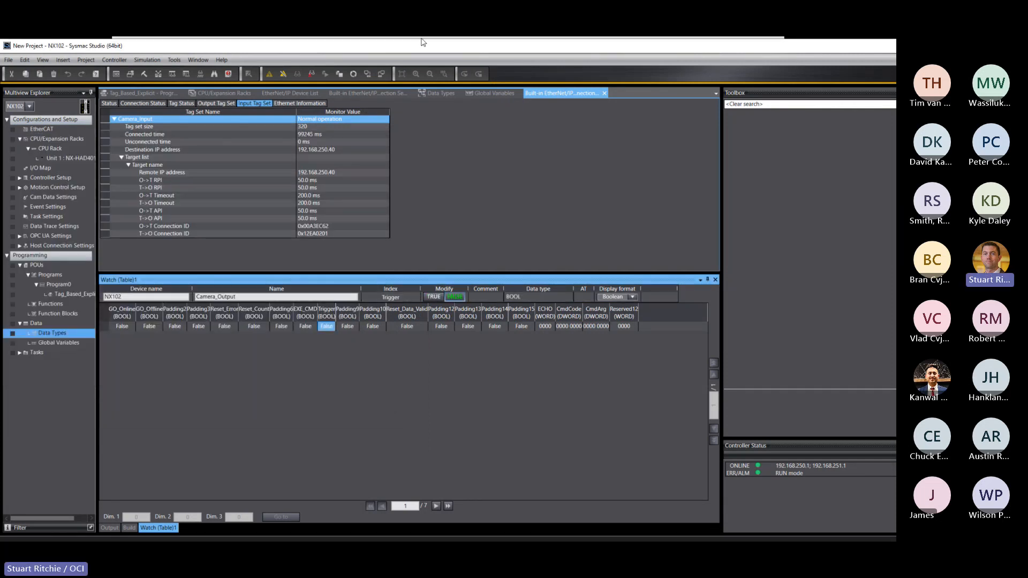
{"action": "left_click", "coordinate": [434, 295]}
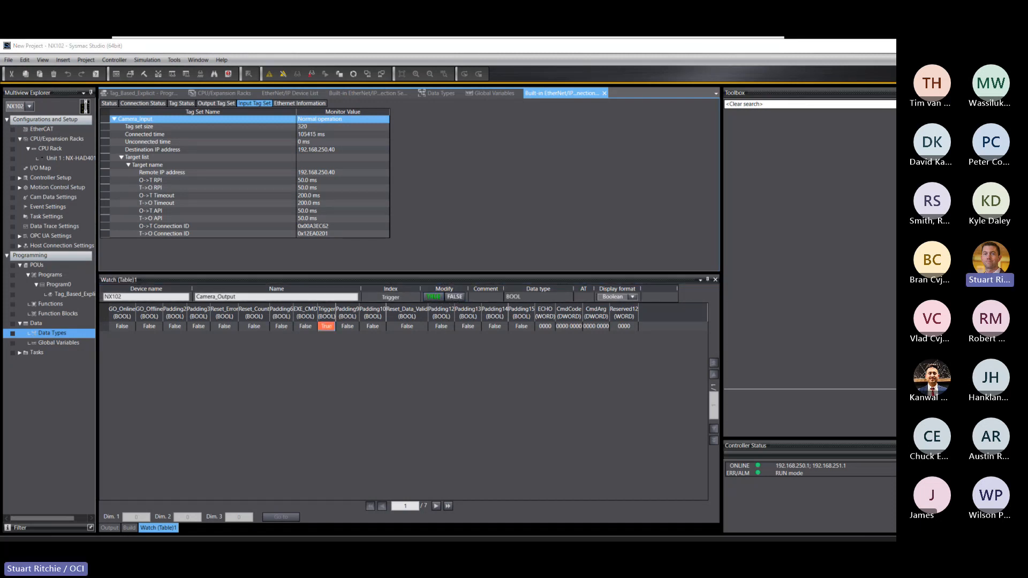
{"action": "key", "text": "alt+Tab"}
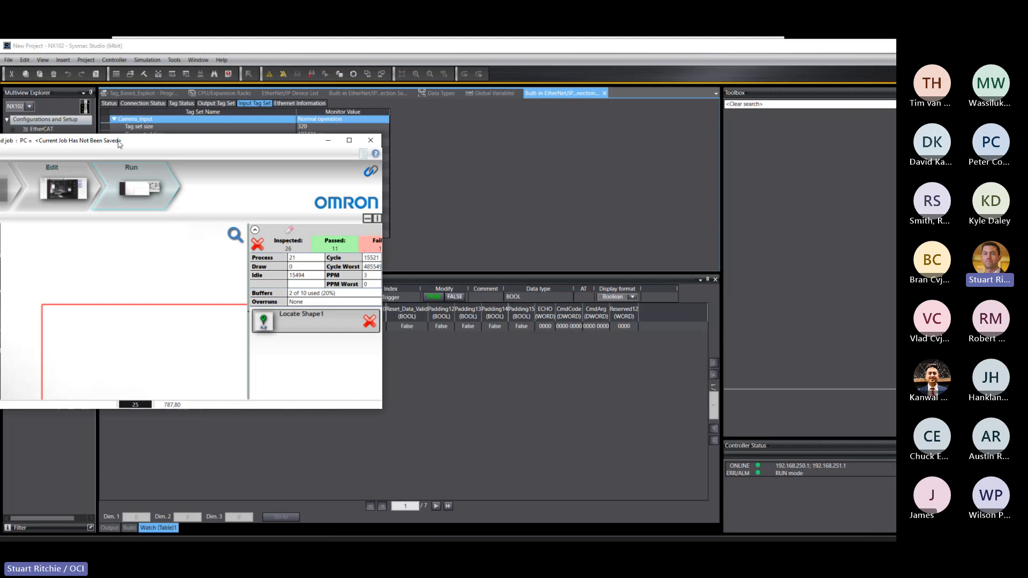
{"action": "left_click_drag", "start_coordinate": [119, 142], "coordinate": [139, 114]}
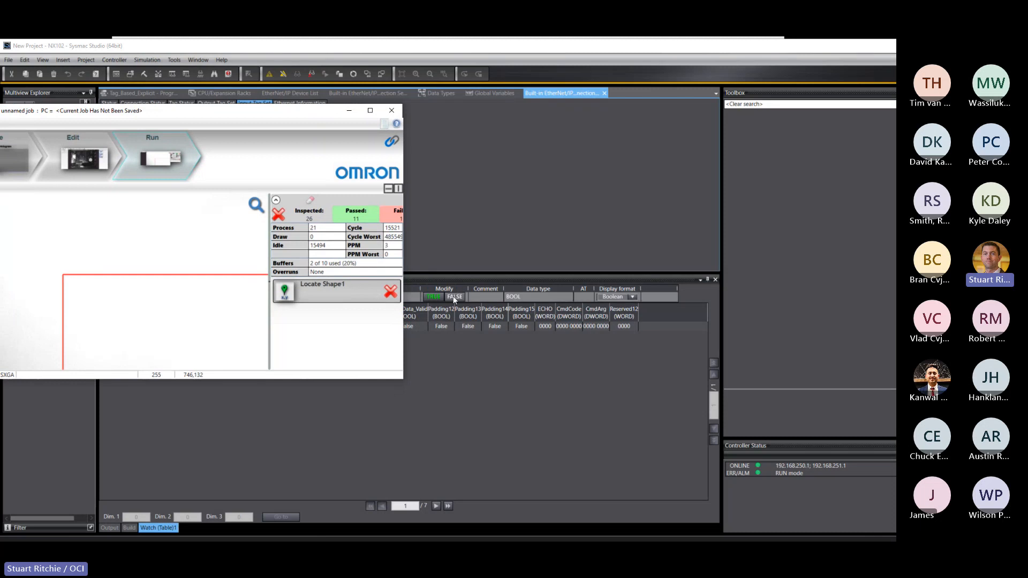
Retrigger the camera through FALSE and TRUE, enlarge its job window to inspect the image and inspection counts, and minimize that window.
{"action": "left_click", "coordinate": [450, 297]}
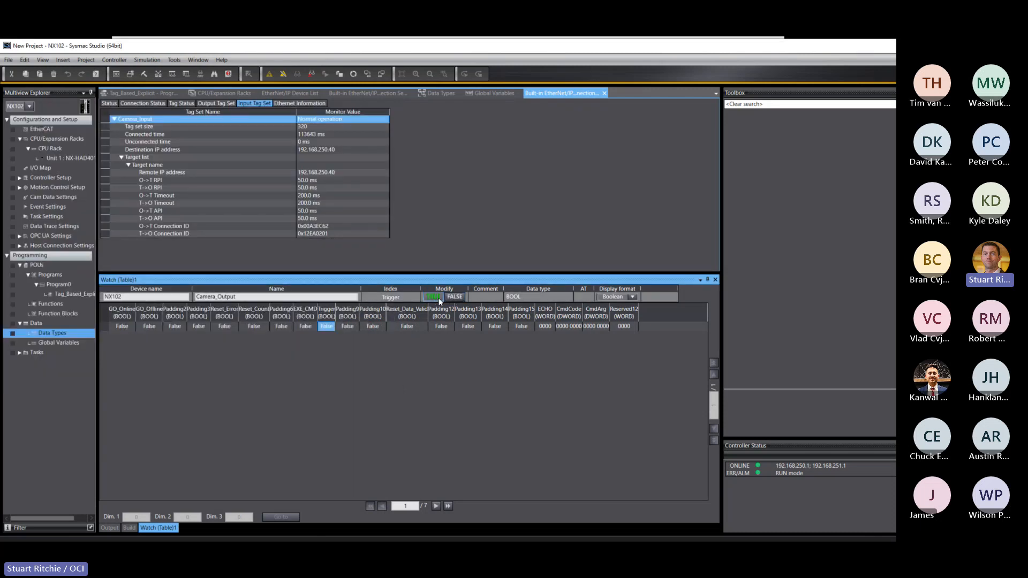
{"action": "key", "text": "alt+Tab"}
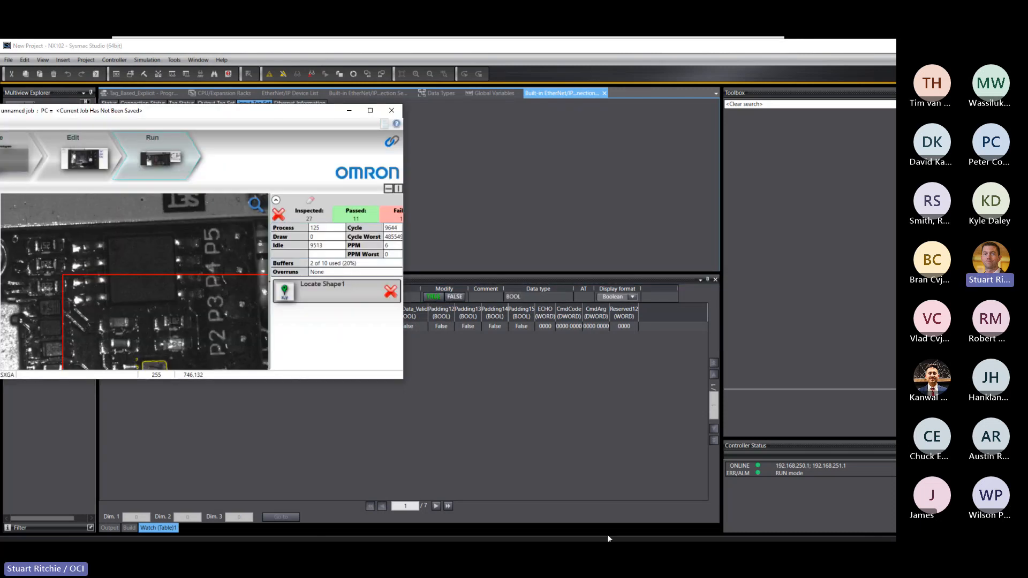
{"action": "left_click_drag", "start_coordinate": [254, 113], "coordinate": [236, 84]}
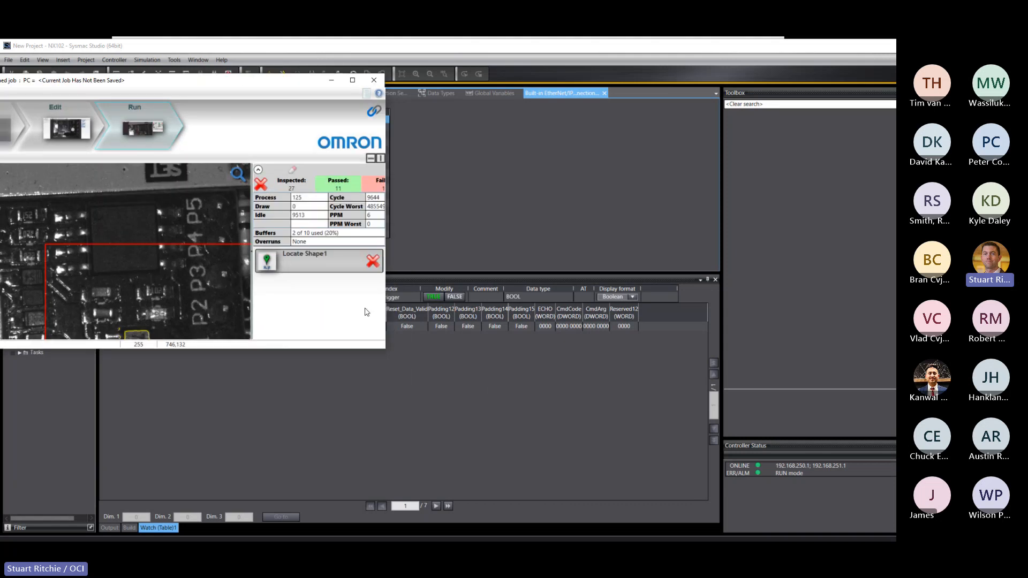
{"action": "left_click_drag", "start_coordinate": [385, 349], "coordinate": [676, 438]}
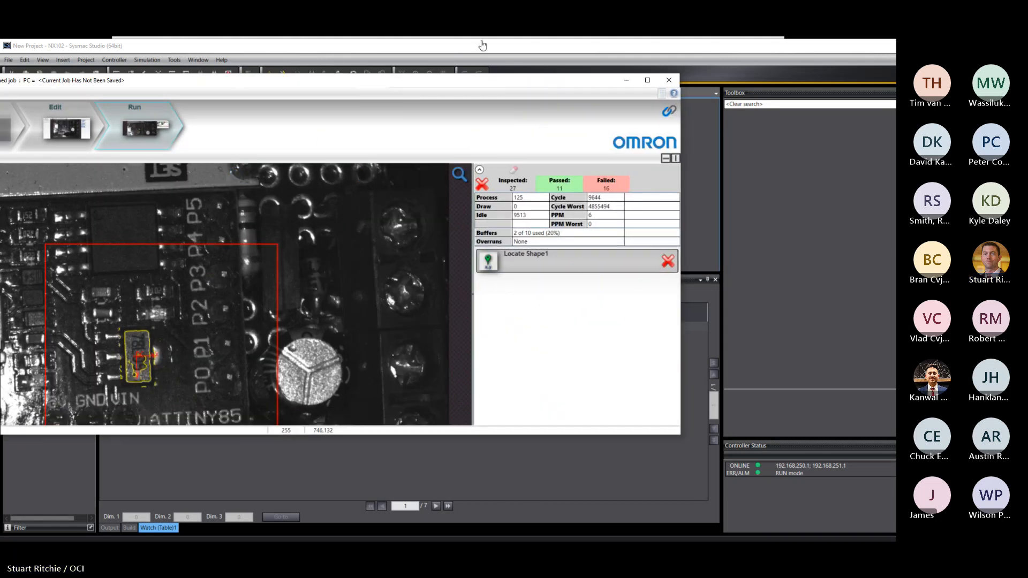
{"action": "left_click", "coordinate": [626, 81]}
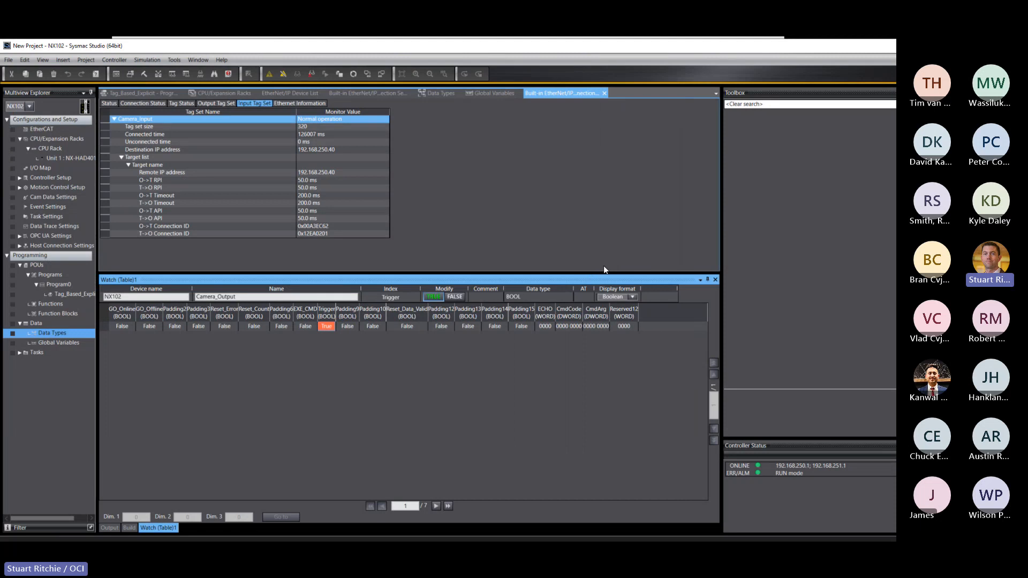
Review the connection type of the MicroHAWK tag data link in the EtherNet/IP connection settings, and shrink the watch pane to enlarge the view.
{"action": "left_click", "coordinate": [362, 92]}
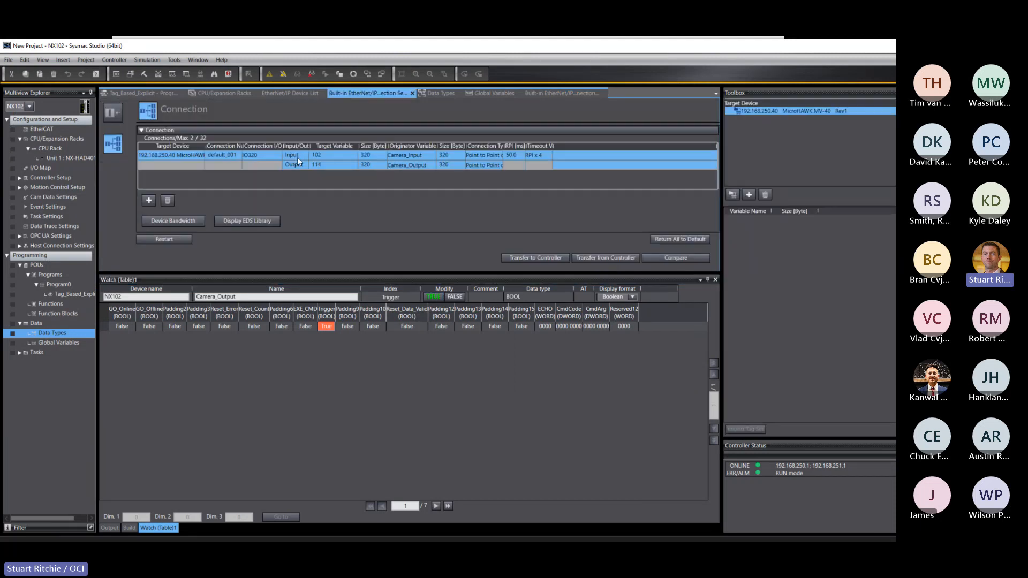
{"action": "left_click", "coordinate": [483, 154]}
{"action": "left_click", "coordinate": [375, 175]}
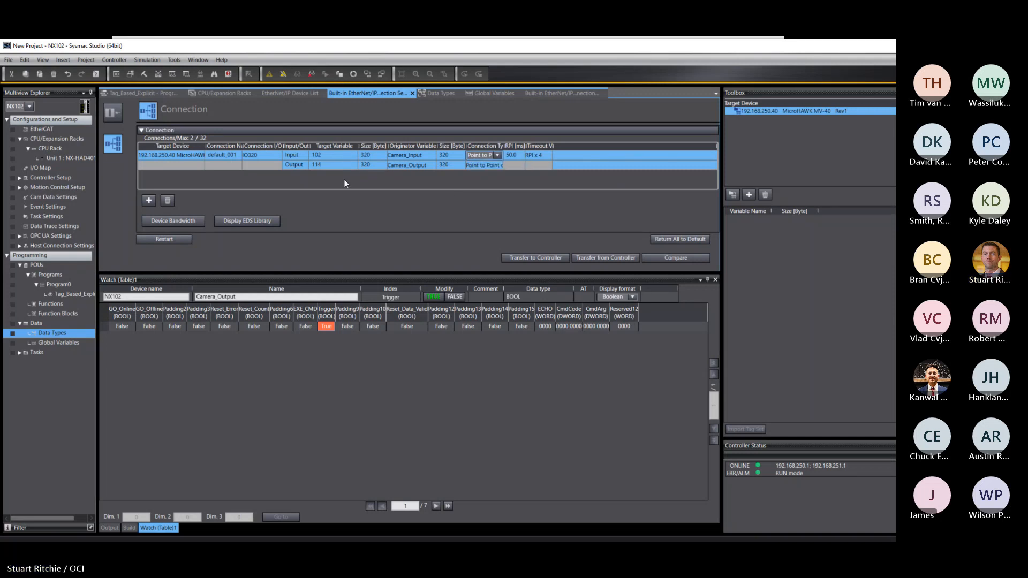
{"action": "left_click", "coordinate": [267, 182]}
{"action": "left_click_drag", "start_coordinate": [324, 273], "coordinate": [322, 396]}
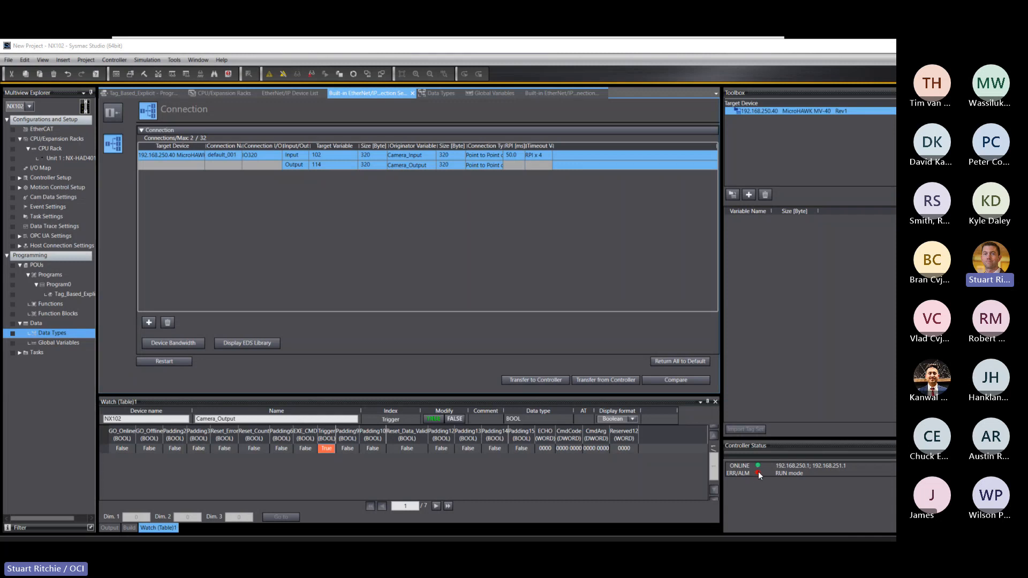
Read the details and causes of the EtherNet/IP controller error in Troubleshooting, and close the window.
{"action": "left_click", "coordinate": [227, 75]}
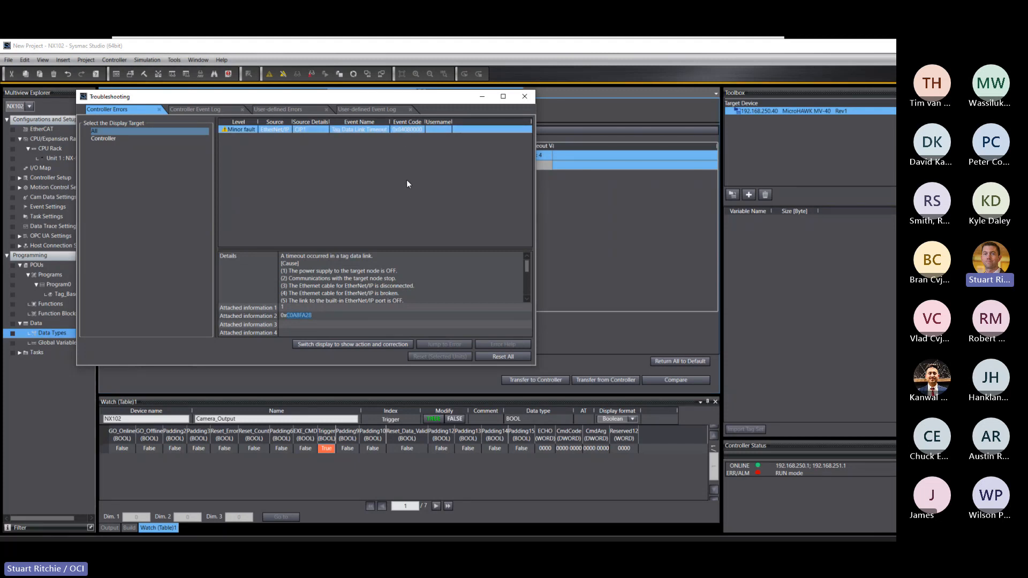
{"action": "left_click_drag", "start_coordinate": [525, 265], "coordinate": [526, 314]}
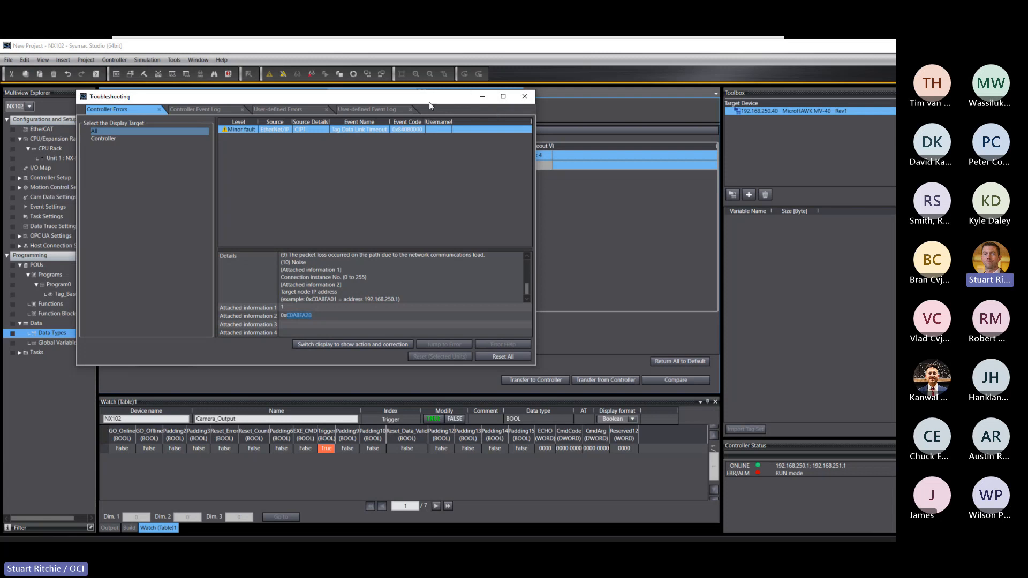
{"action": "left_click", "coordinate": [527, 97]}
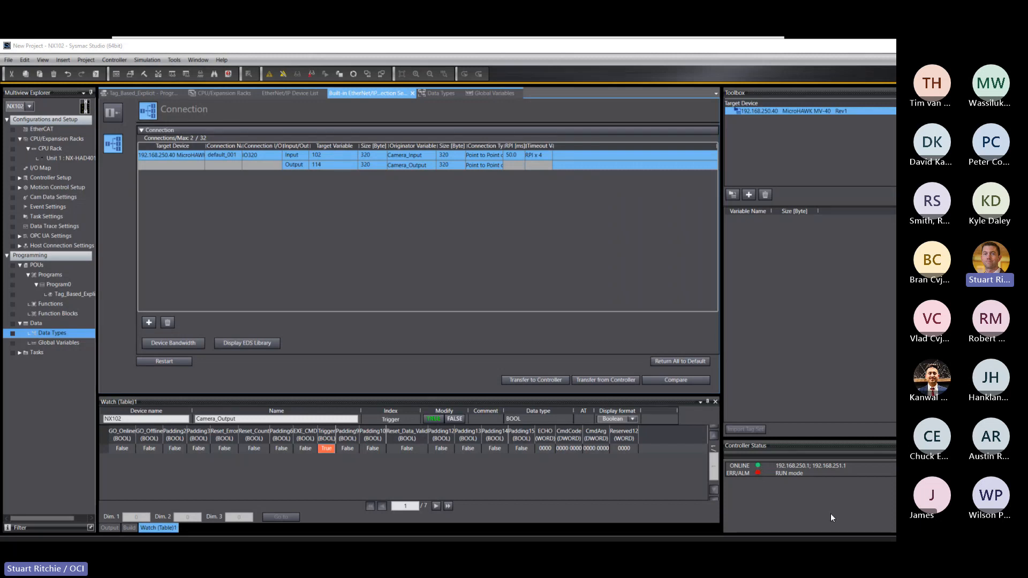
Set the Trigger bit back to FALSE and minimize the project window to return to the slides.
{"action": "left_click", "coordinate": [456, 419]}
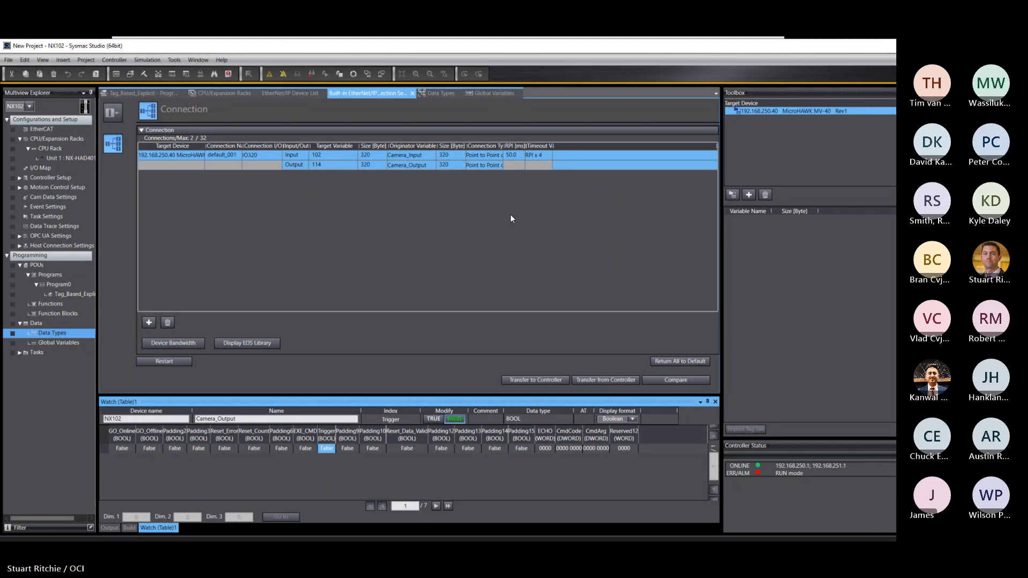
{"action": "left_click_drag", "start_coordinate": [766, 47], "coordinate": [594, 49]}
{"action": "left_click", "coordinate": [789, 48]}
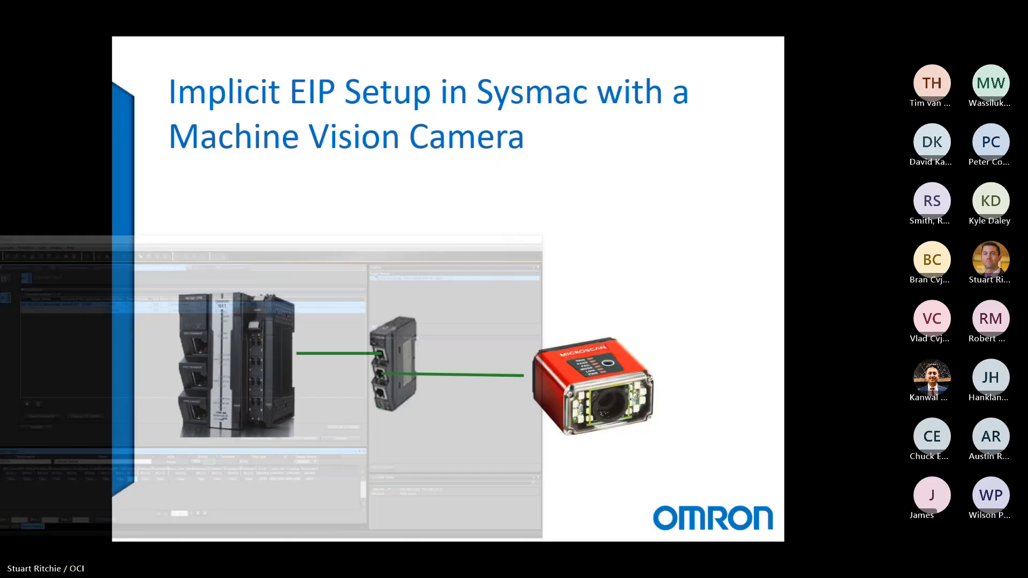
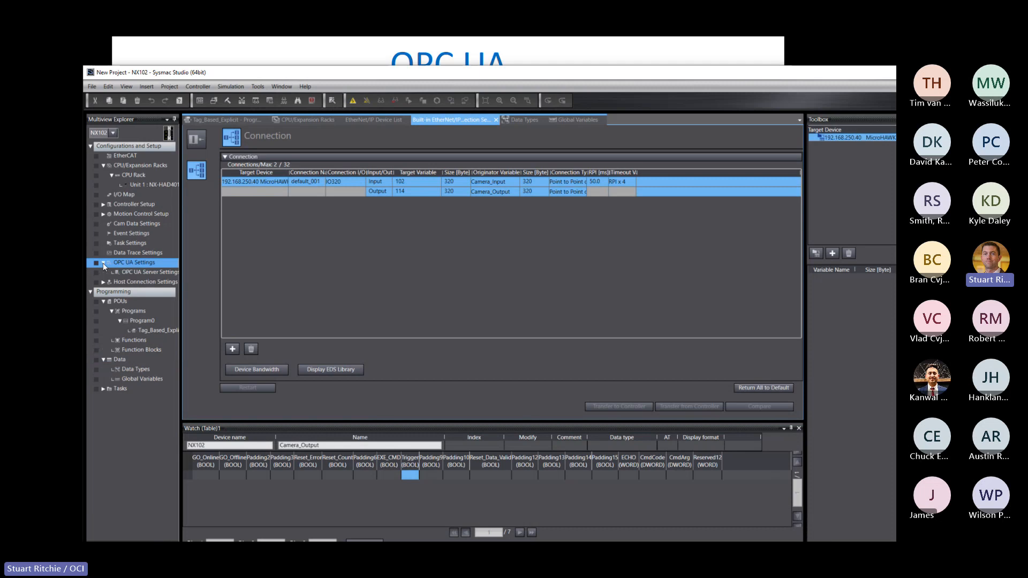
Set the OPC UA server to Use in its server settings, and synchronize the project to the controller, returning it to RUN mode.
{"action": "double_click", "coordinate": [136, 274]}
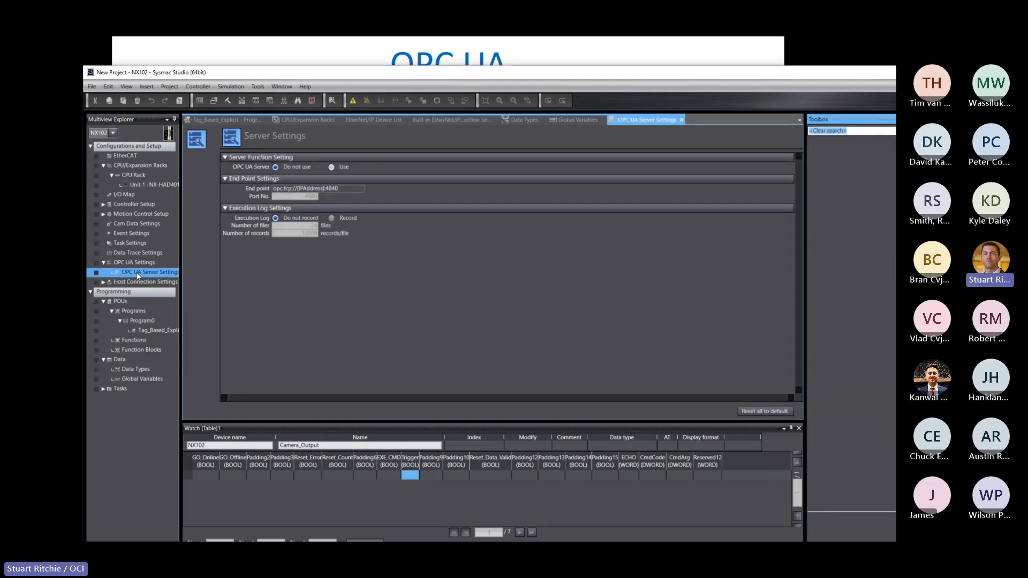
{"action": "left_click", "coordinate": [331, 167]}
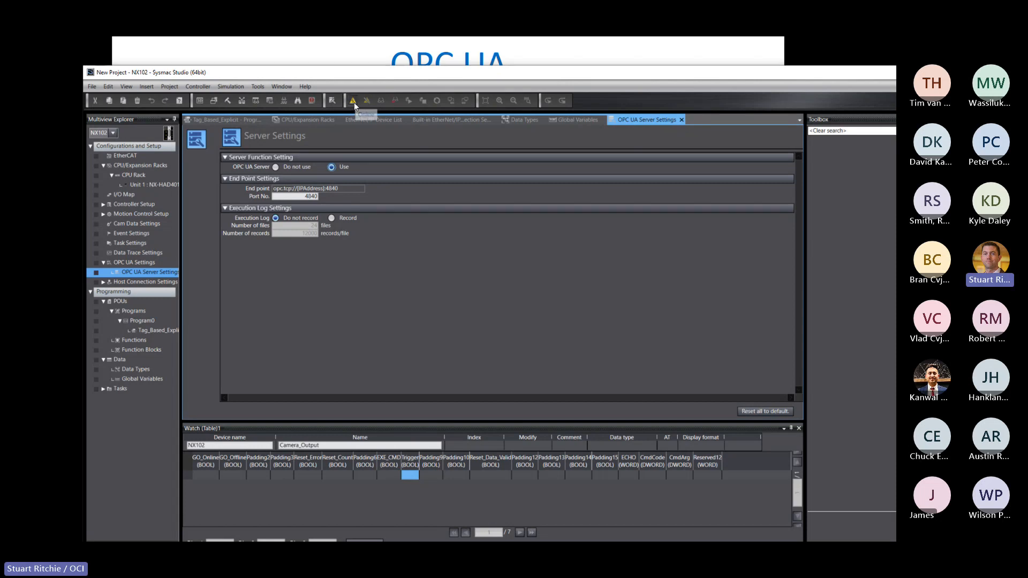
{"action": "left_click", "coordinate": [437, 100]}
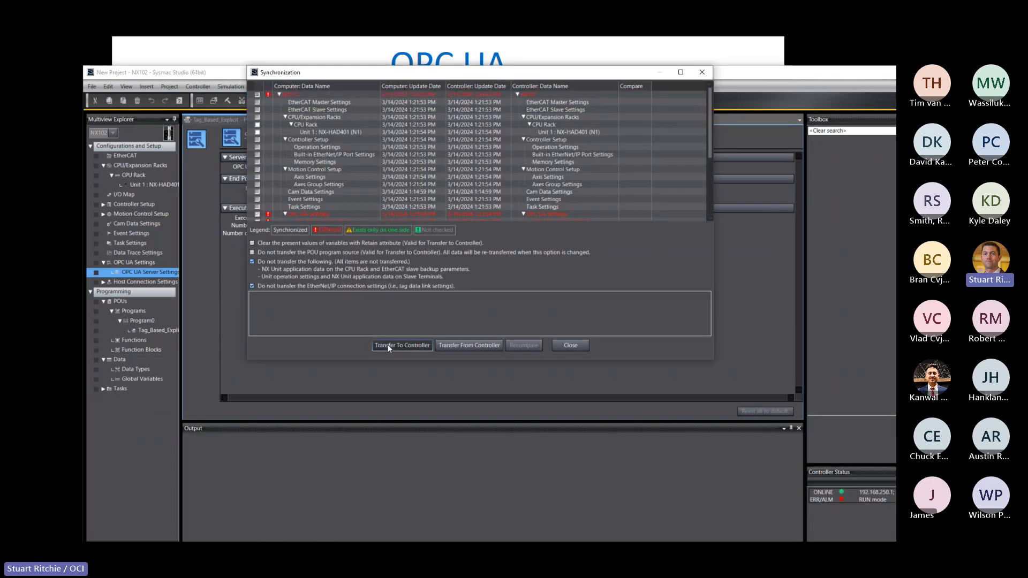
{"action": "left_click", "coordinate": [401, 345]}
{"action": "left_click", "coordinate": [430, 311]}
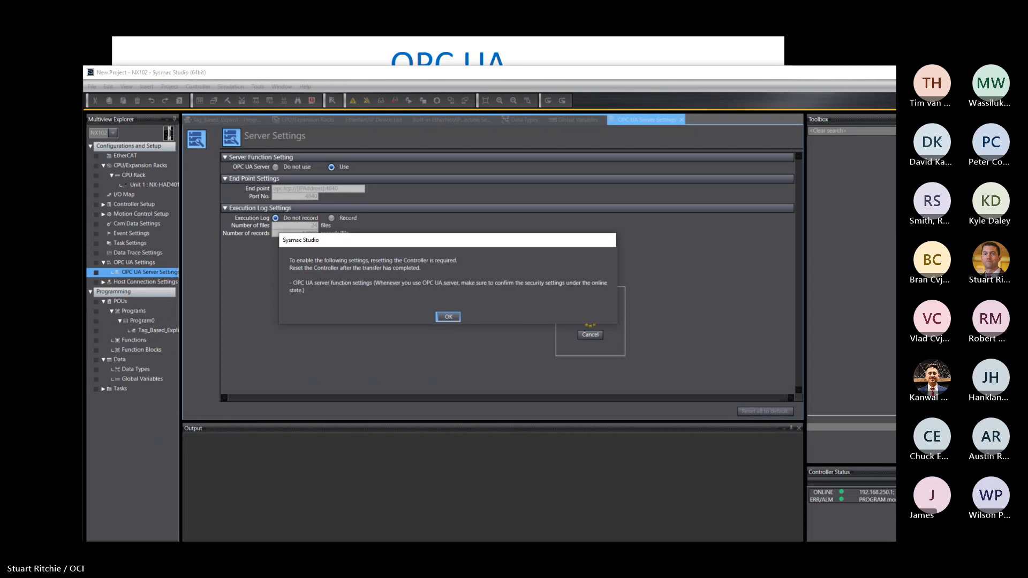
{"action": "left_click", "coordinate": [447, 317]}
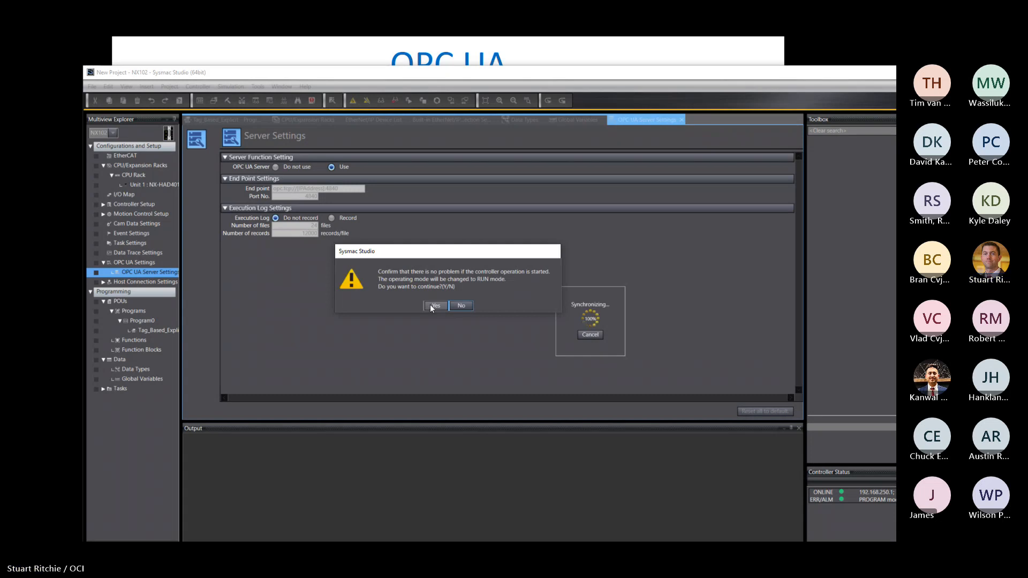
{"action": "left_click", "coordinate": [432, 307]}
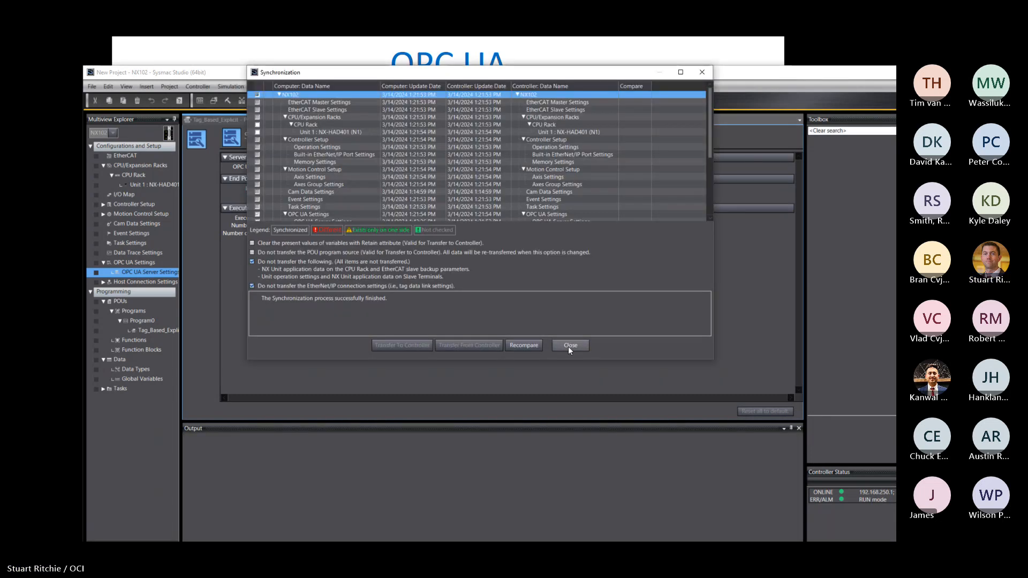
{"action": "left_click", "coordinate": [569, 346]}
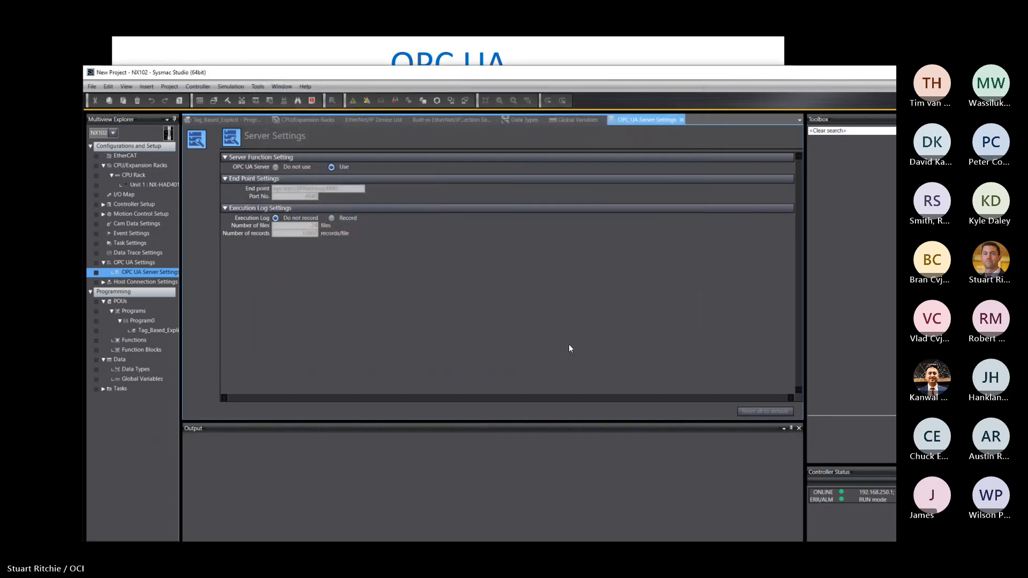
Change the controller to PROGRAM mode, reset it, and bring it back online.
{"action": "left_click", "coordinate": [168, 87]}
{"action": "mouse_move", "coordinate": [195, 87]}
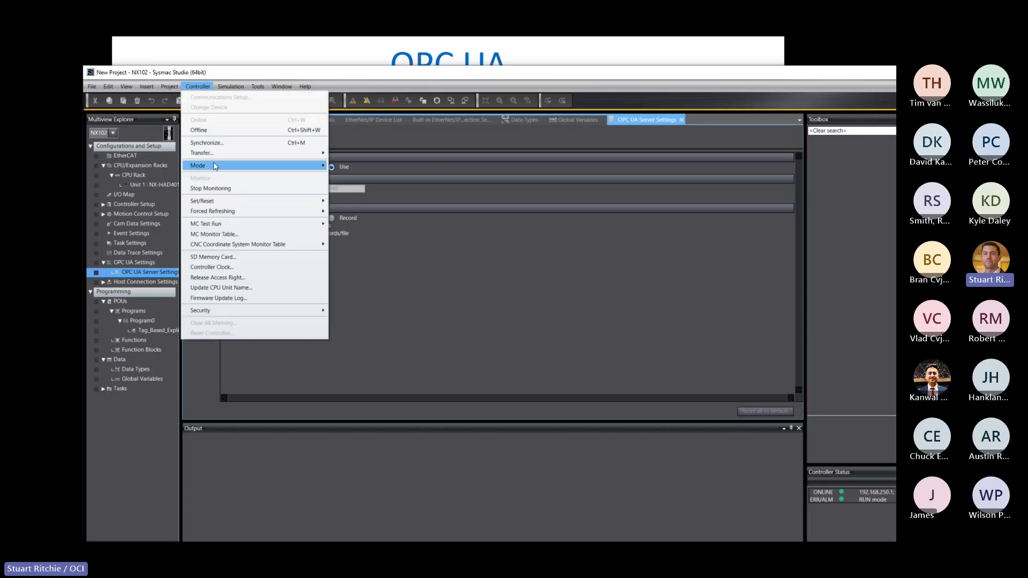
{"action": "mouse_move", "coordinate": [268, 166]}
{"action": "left_click", "coordinate": [368, 177]}
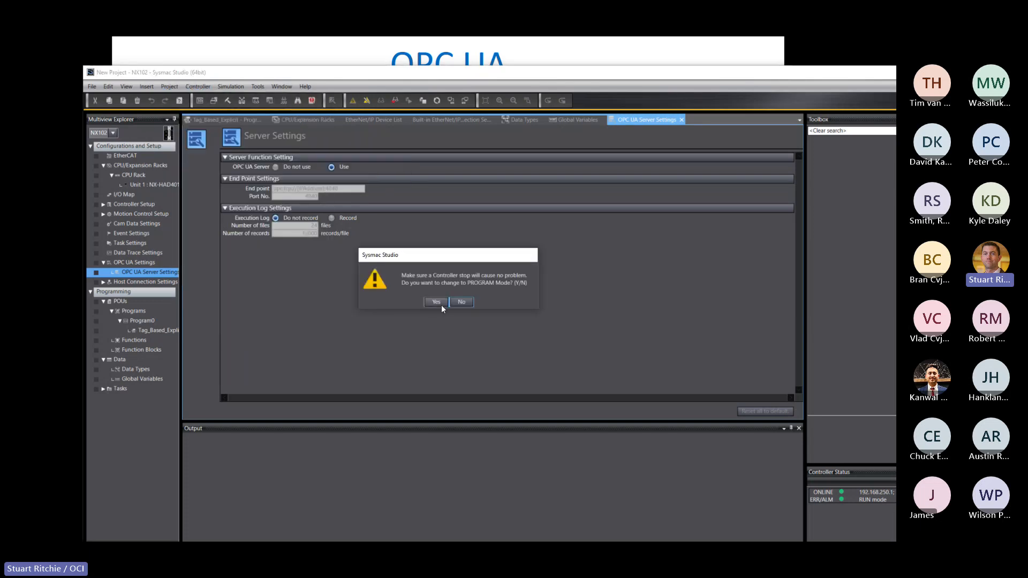
{"action": "left_click", "coordinate": [436, 302]}
{"action": "left_click", "coordinate": [193, 85]}
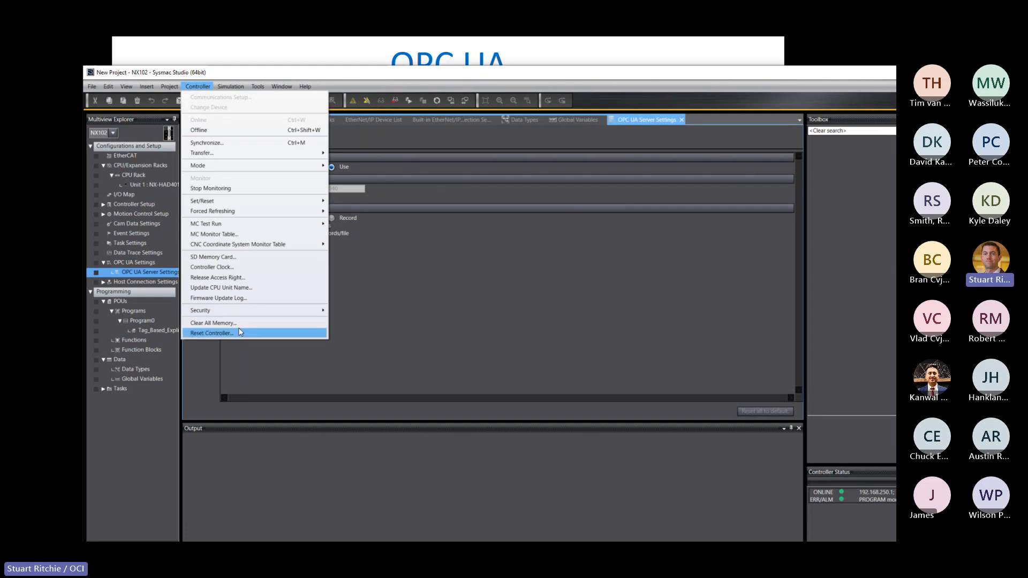
{"action": "left_click", "coordinate": [203, 333]}
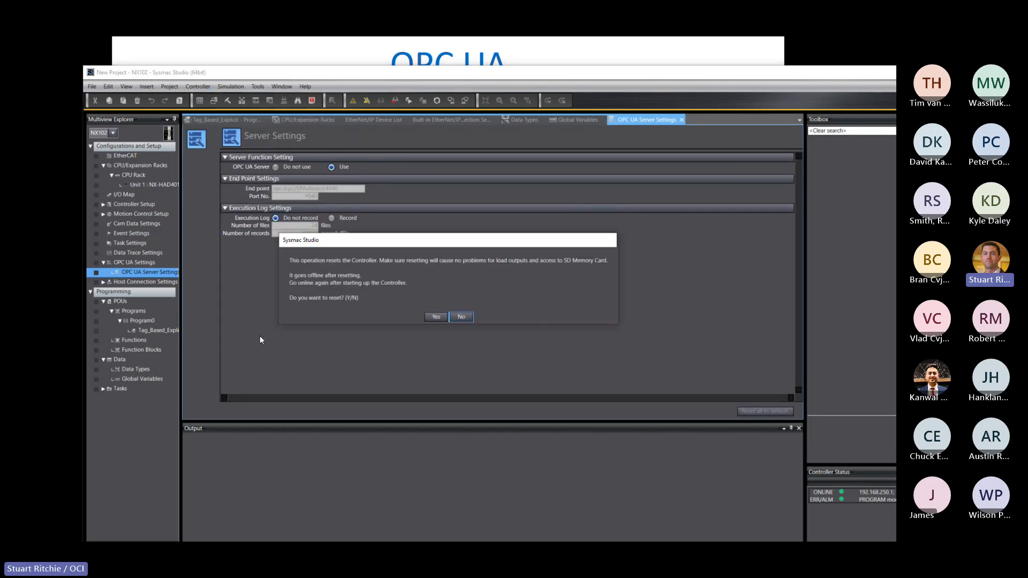
{"action": "left_click", "coordinate": [431, 315]}
{"action": "left_click", "coordinate": [436, 299]}
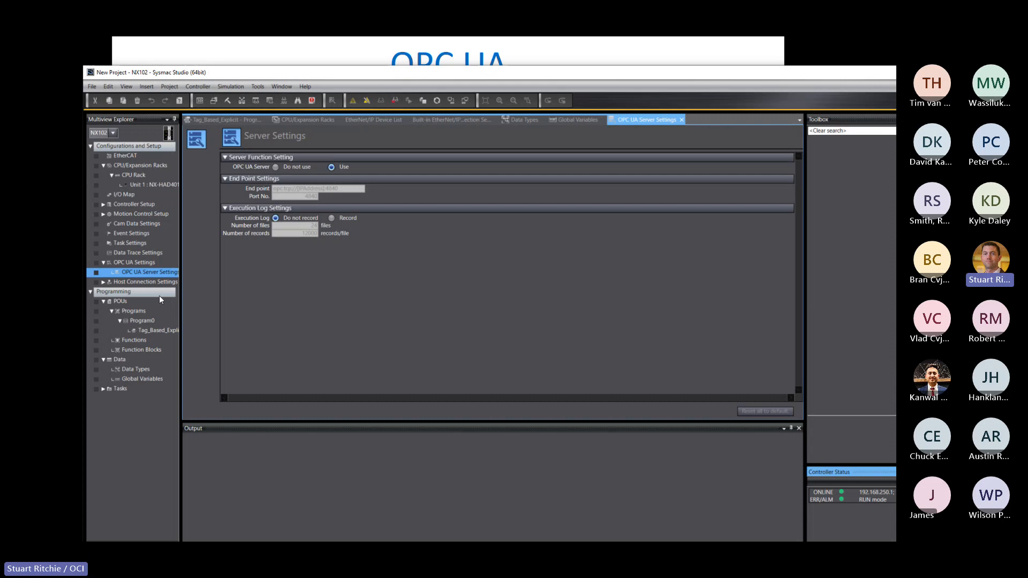
Transfer the OPC UA security settings to the controller with anonymous login permitted and all security policies enabled.
{"action": "left_click", "coordinate": [136, 273]}
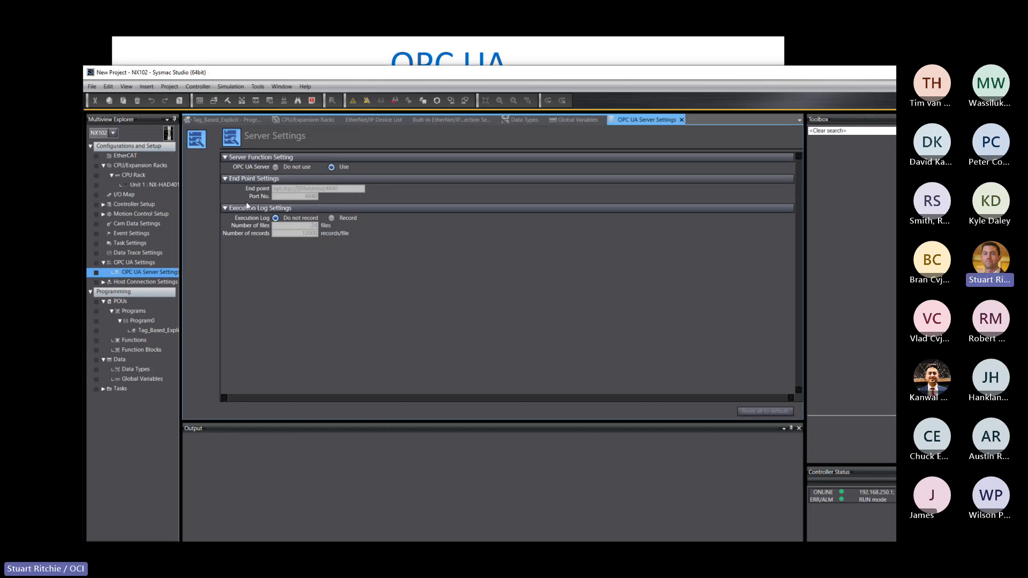
{"action": "right_click", "coordinate": [136, 274]}
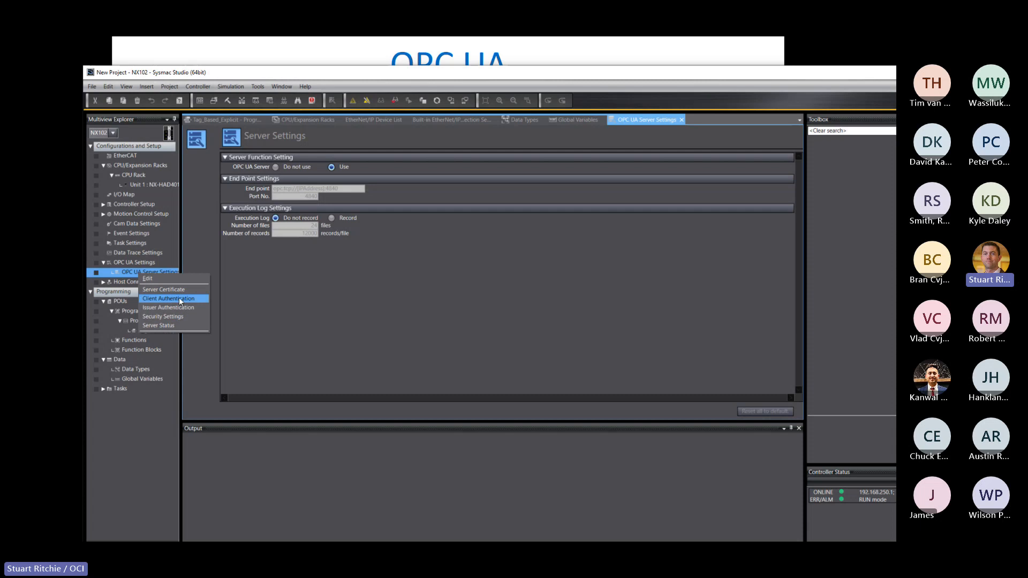
{"action": "left_click", "coordinate": [156, 318]}
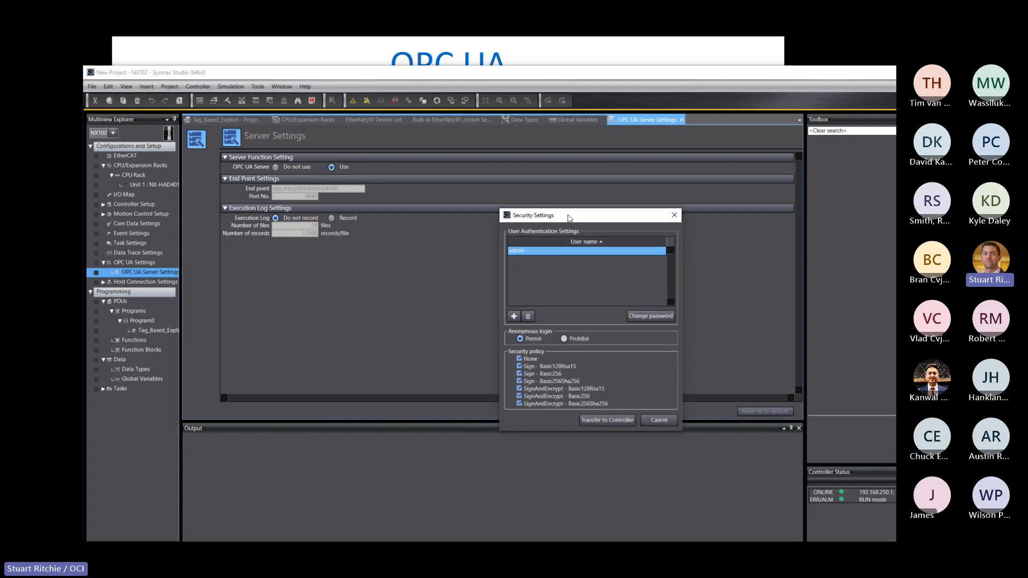
{"action": "left_click_drag", "start_coordinate": [568, 218], "coordinate": [422, 137]}
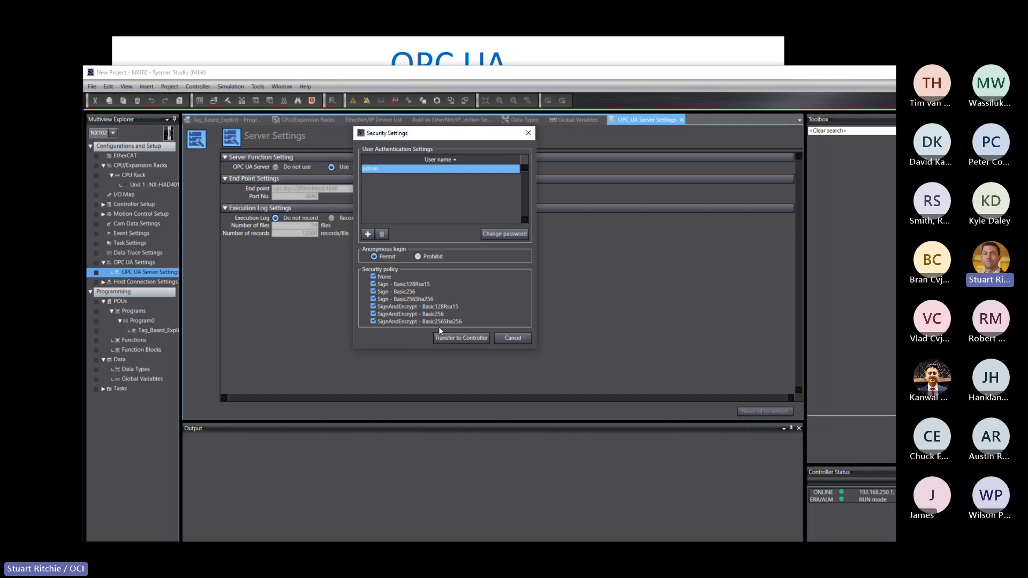
{"action": "left_click", "coordinate": [451, 339]}
{"action": "left_click", "coordinate": [431, 293]}
{"action": "left_click", "coordinate": [447, 297]}
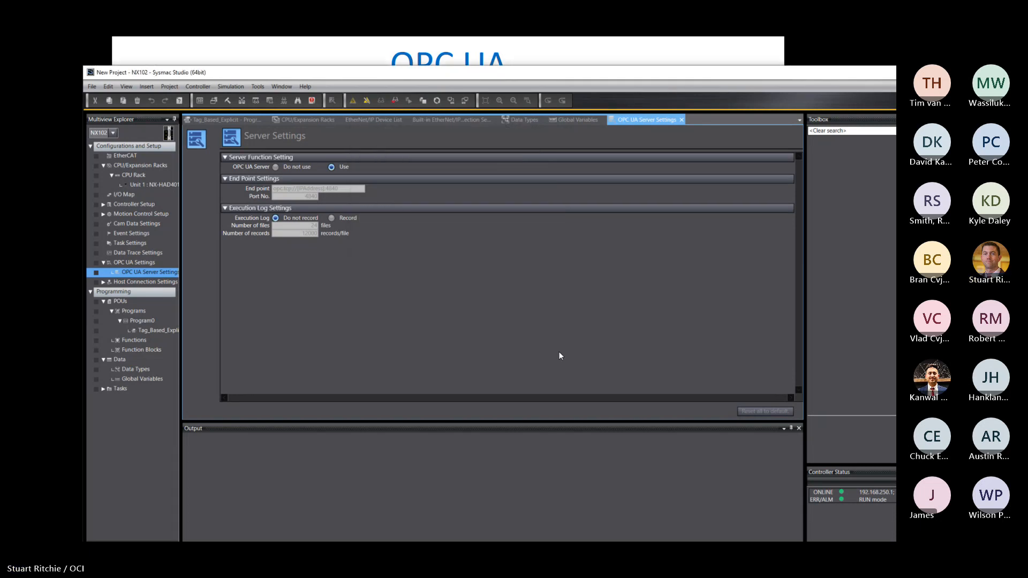
Display the OPC UA server status and copy its end point address.
{"action": "right_click", "coordinate": [148, 266]}
{"action": "left_click", "coordinate": [166, 327]}
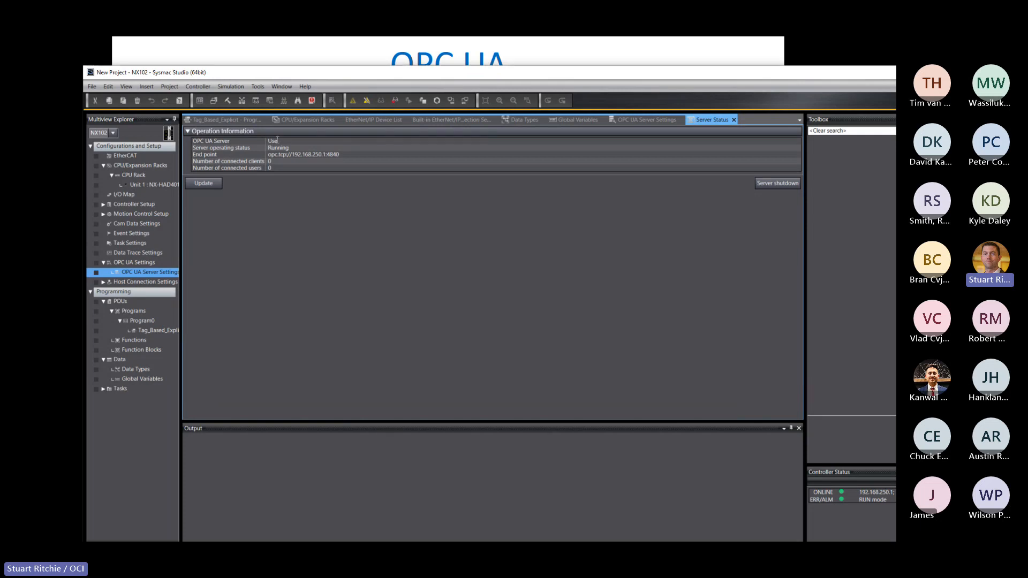
{"action": "left_click_drag", "start_coordinate": [341, 154], "coordinate": [264, 155]}
{"action": "right_click", "coordinate": [297, 159]}
{"action": "left_click", "coordinate": [310, 162]}
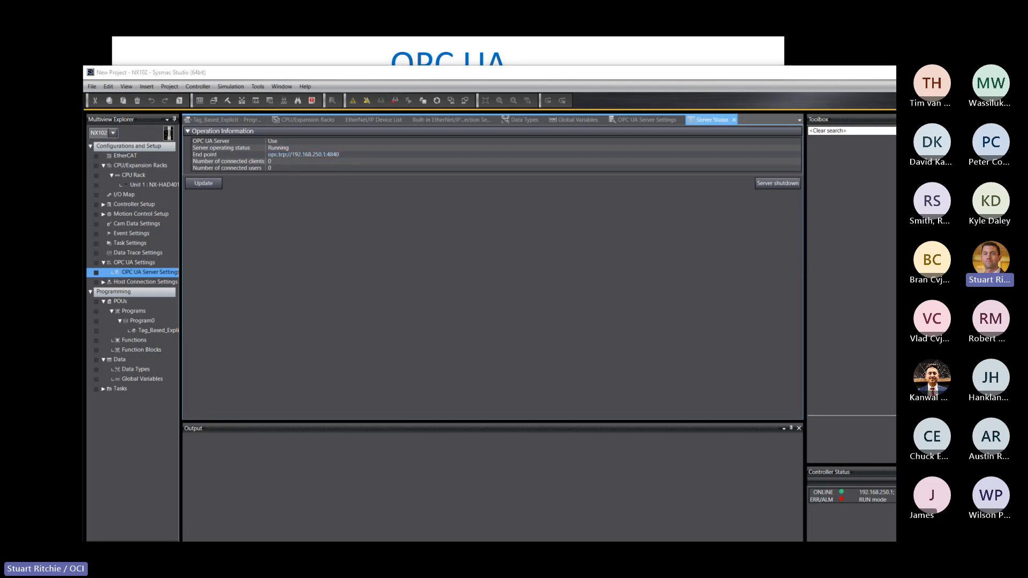
Switch to UaExpert, move and enlarge its window, and minimize it to return to the controller project.
{"action": "left_click_drag", "start_coordinate": [244, 92], "coordinate": [216, 64]}
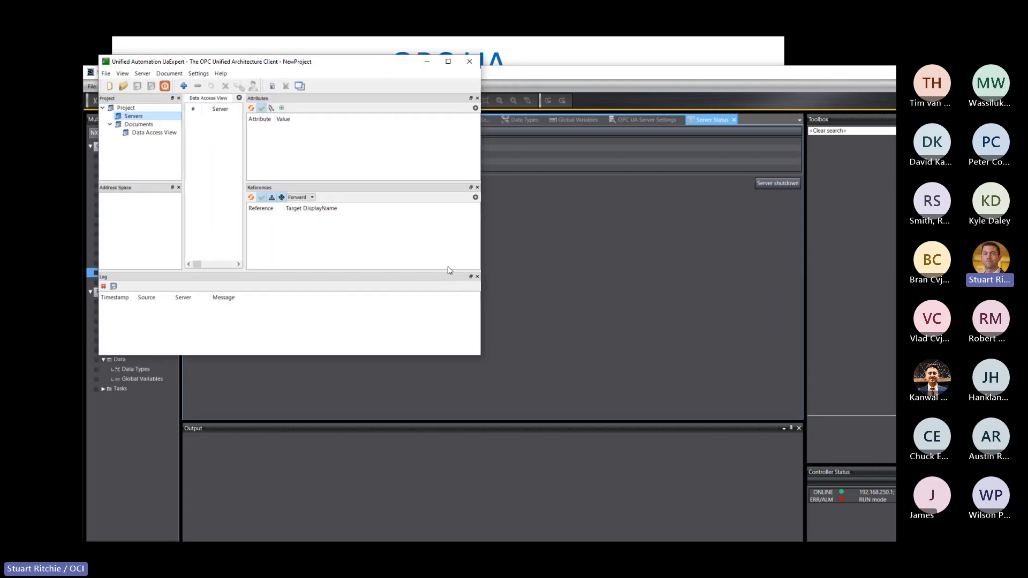
{"action": "left_click_drag", "start_coordinate": [480, 356], "coordinate": [855, 516]}
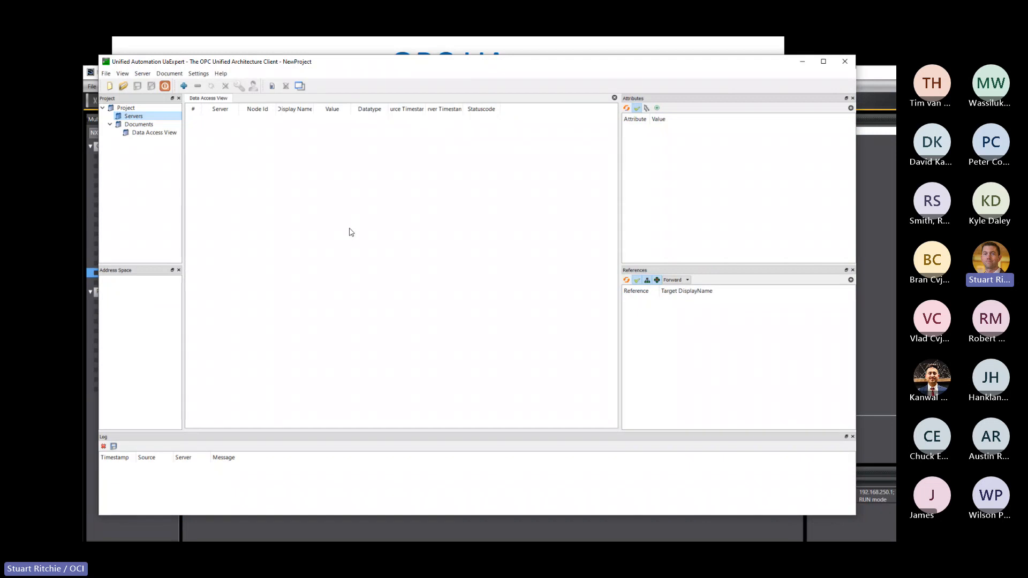
{"action": "left_click", "coordinate": [801, 64]}
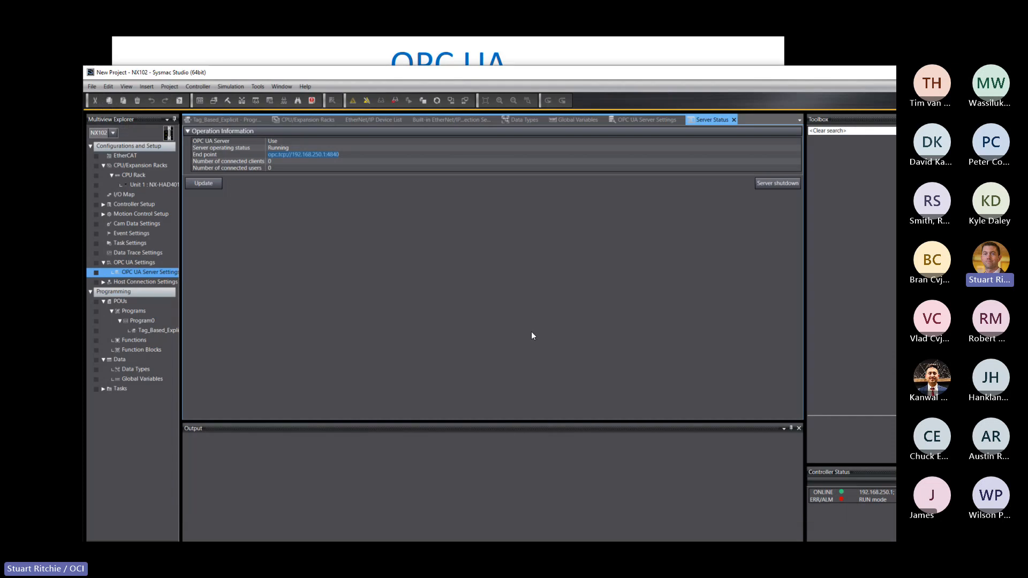
Open the project's global variables table and start online editing.
{"action": "double_click", "coordinate": [148, 377]}
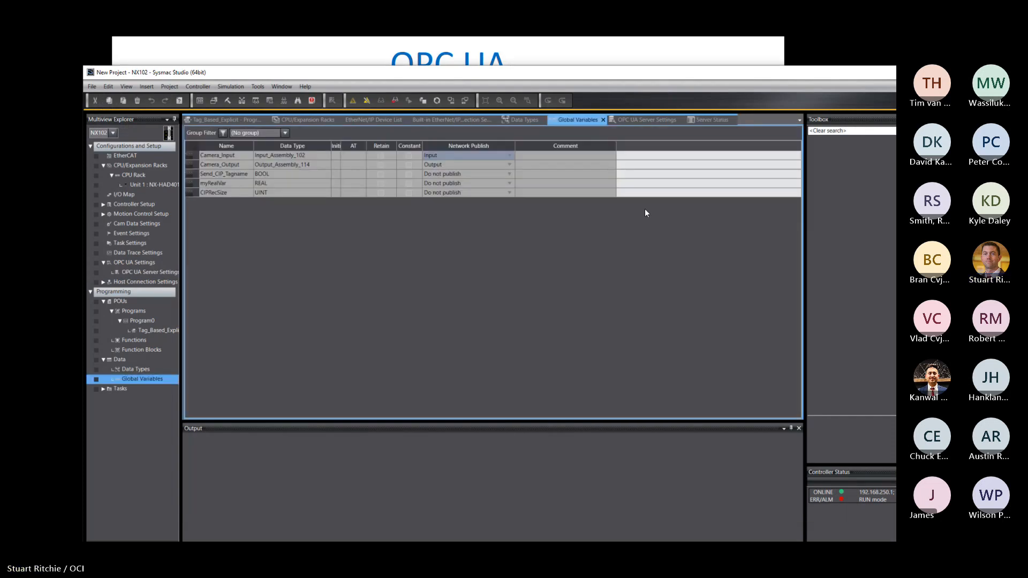
{"action": "left_click", "coordinate": [170, 87]}
{"action": "mouse_move", "coordinate": [246, 165]}
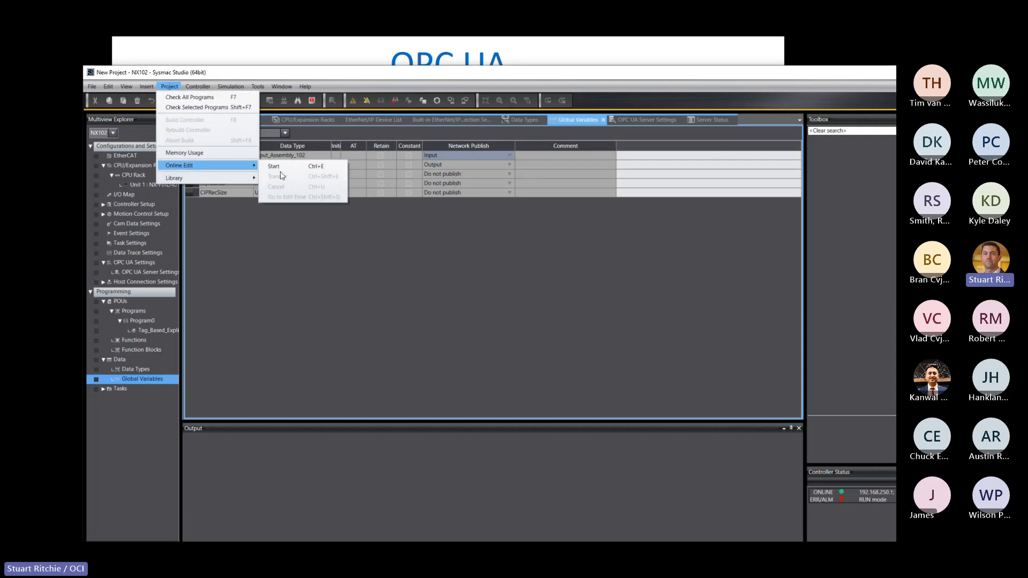
{"action": "left_click", "coordinate": [286, 240]}
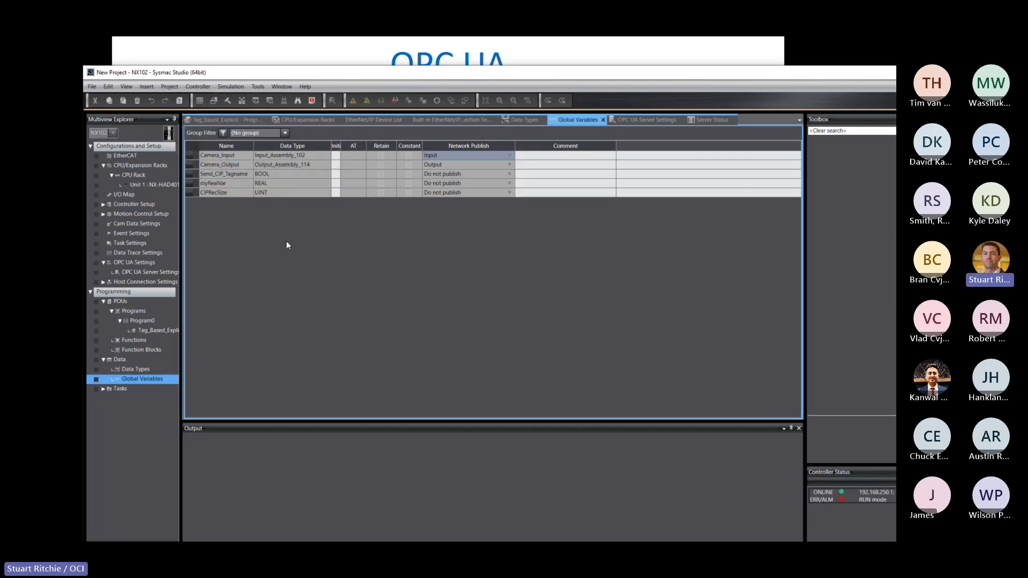
Add a UINT global variable named myUINT and set its Network Publish attribute to Publish Only.
{"action": "right_click", "coordinate": [216, 203]}
{"action": "left_click", "coordinate": [225, 210]}
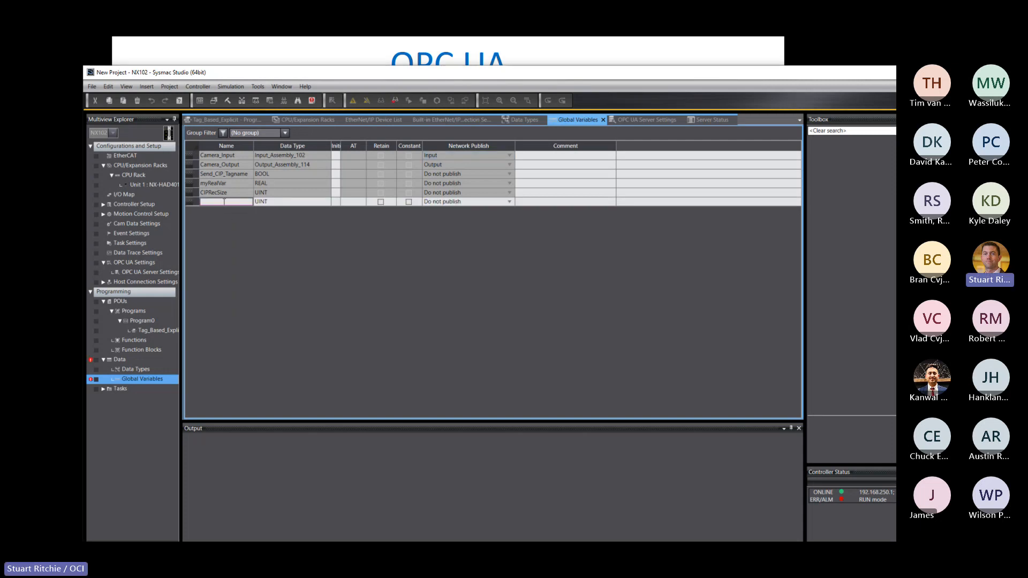
{"action": "type", "text": "myUINT"}
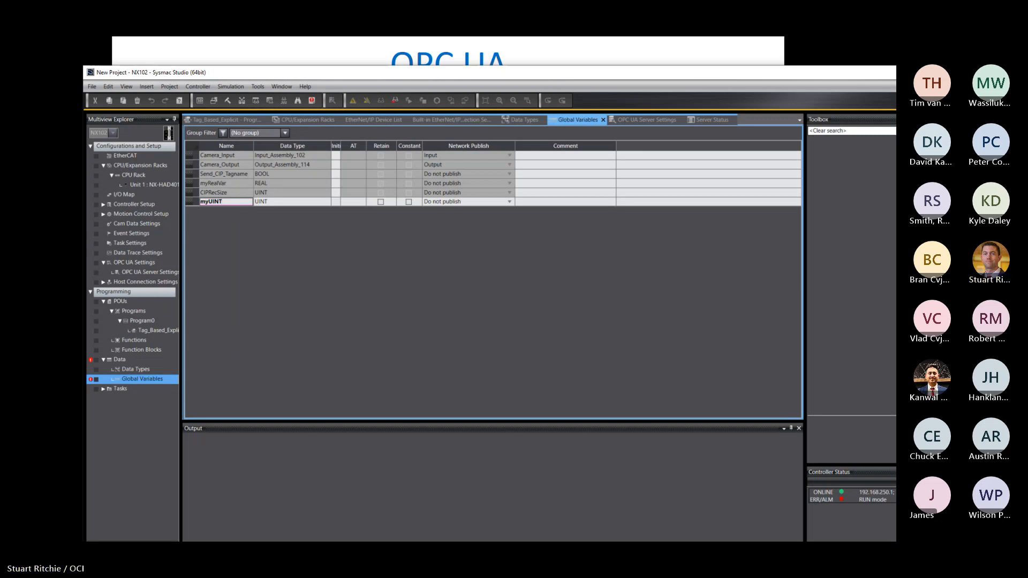
{"action": "key", "text": "Return"}
{"action": "left_click", "coordinate": [507, 202]}
{"action": "left_click", "coordinate": [509, 201]}
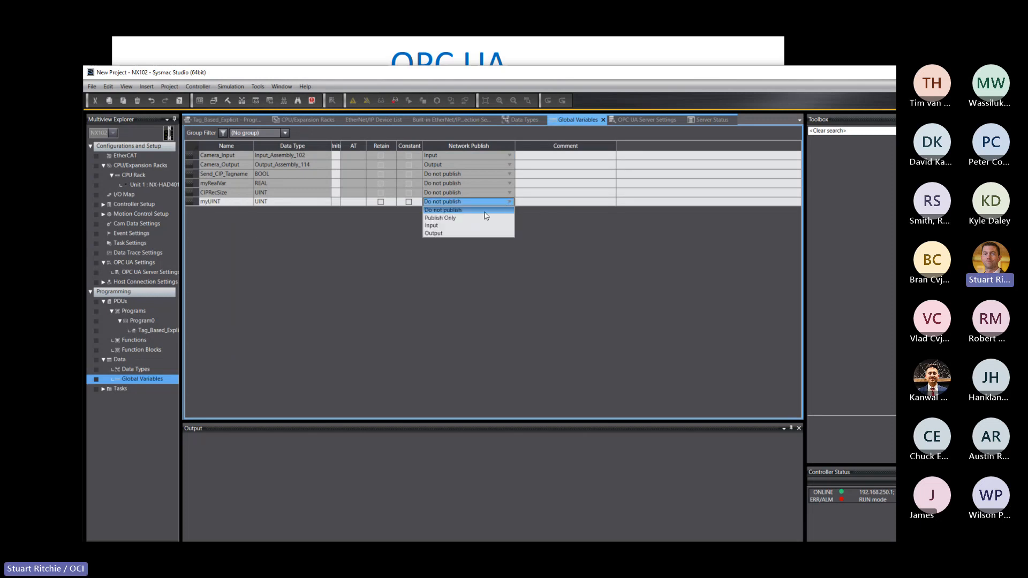
{"action": "left_click", "coordinate": [453, 218]}
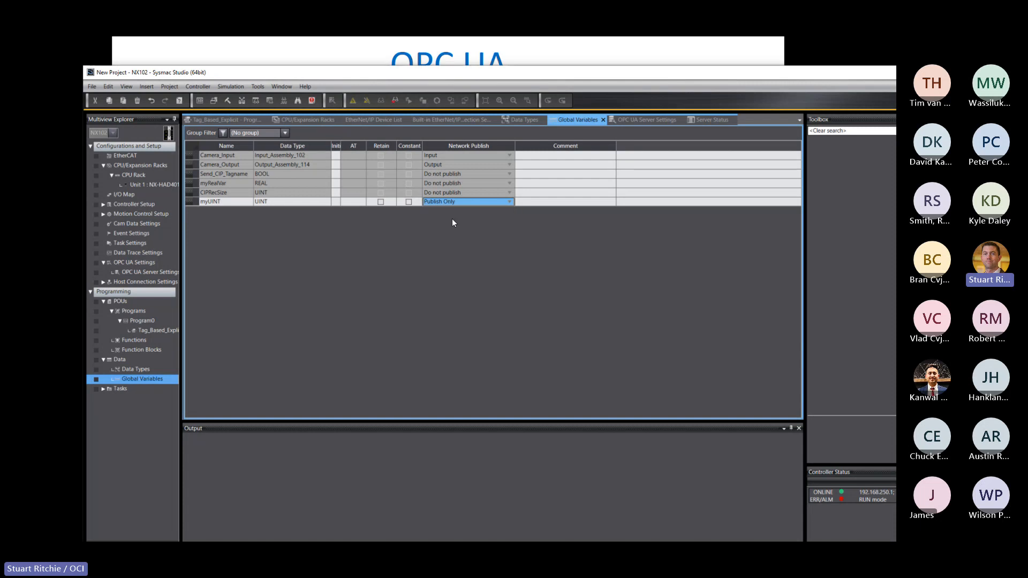
Create three copies of the myUINT variable in the global variables table.
{"action": "left_click", "coordinate": [194, 202]}
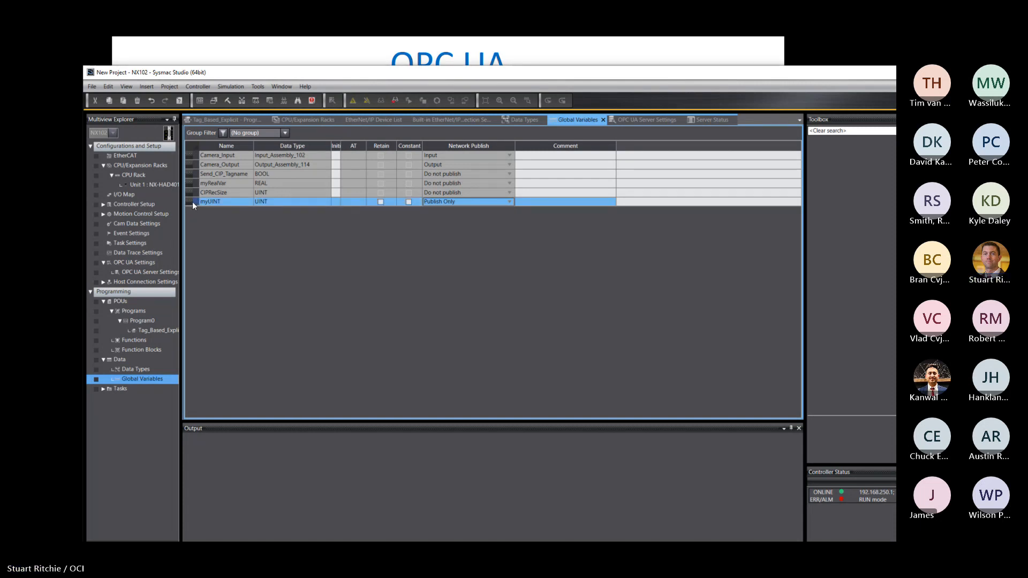
{"action": "key", "text": "ctrl+v"}
{"action": "key", "text": "ctrl+v"}
{"action": "key", "text": "ctrl+v"}
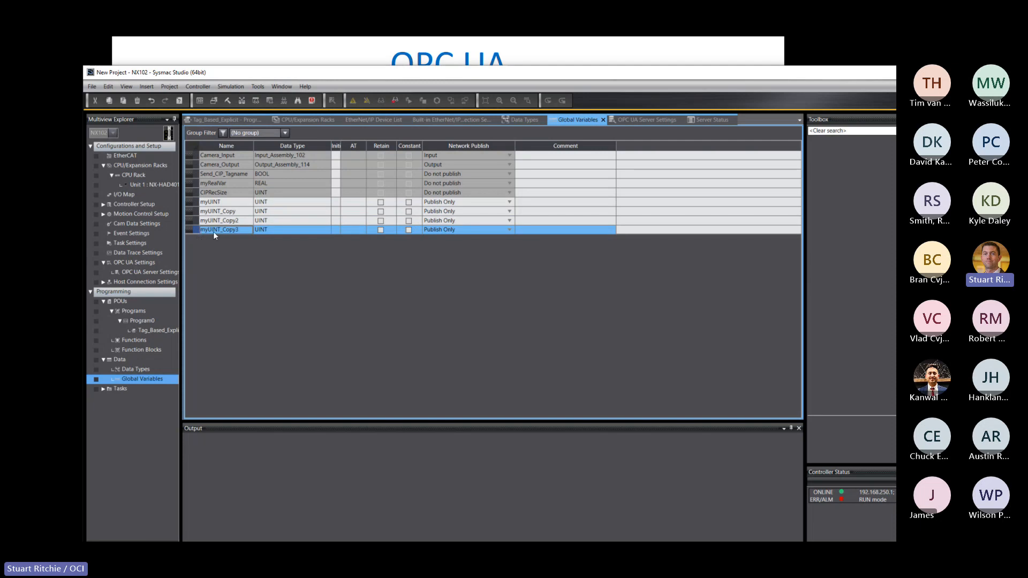
Rename the third myUINT copy to myREAL and set its data type to REAL.
{"action": "left_click", "coordinate": [216, 230]}
{"action": "left_click_drag", "start_coordinate": [243, 231], "coordinate": [207, 229]}
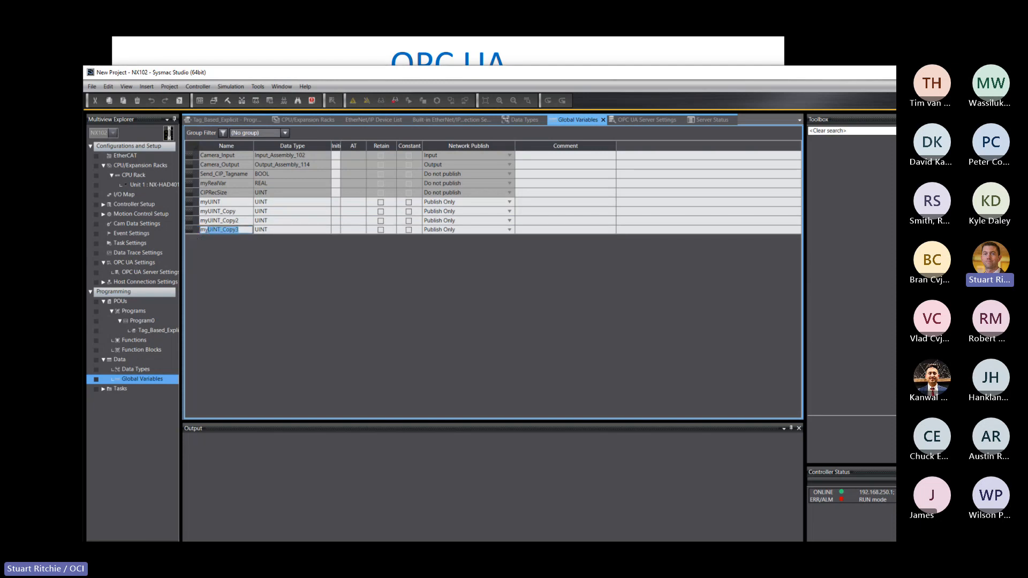
{"action": "type", "text": "REAL"}
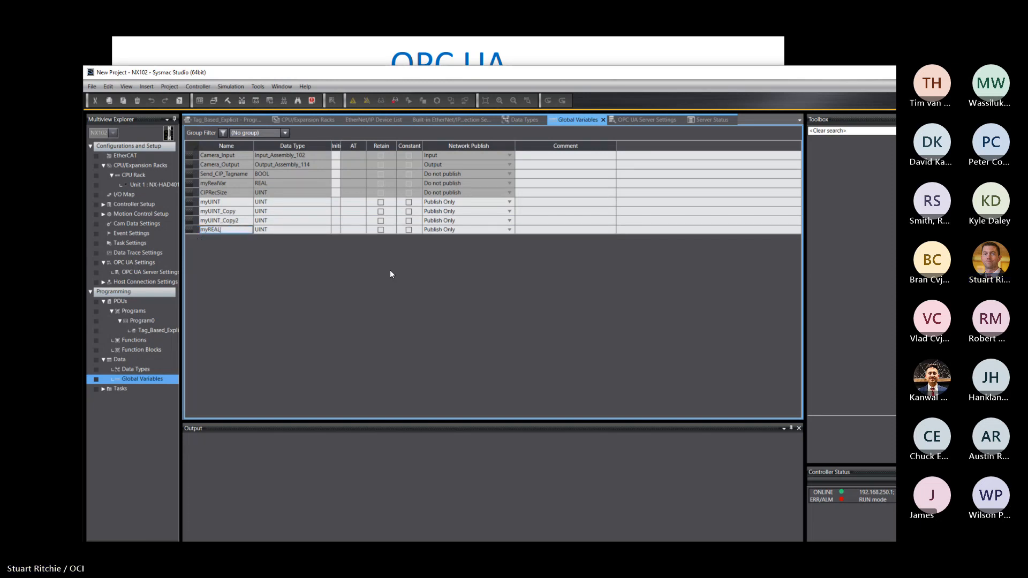
{"action": "left_click", "coordinate": [302, 229]}
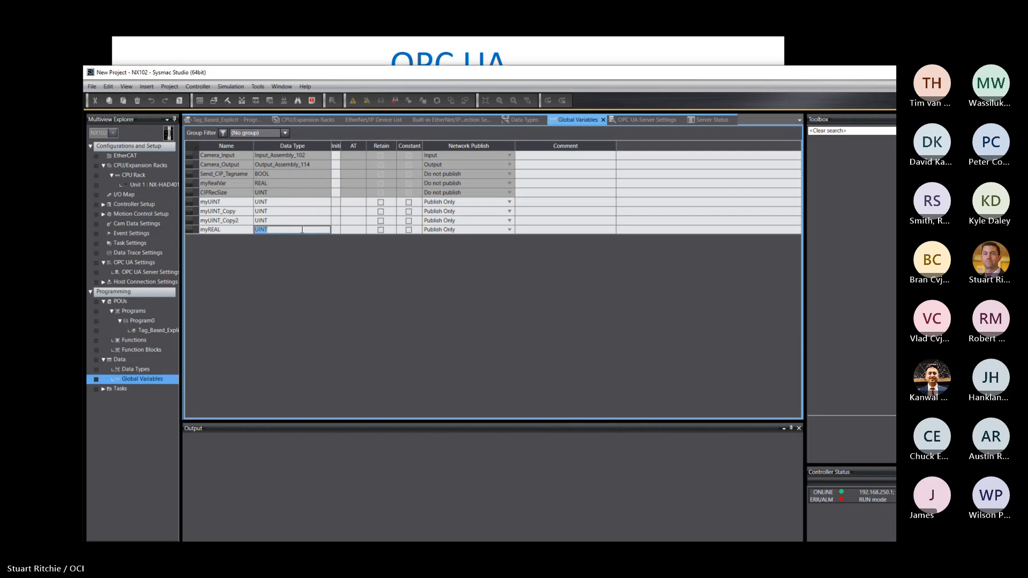
{"action": "type", "text": "REAL"}
Create four copies of the myREAL variable in the global variables table.
{"action": "left_click", "coordinate": [193, 229]}
{"action": "key", "text": "ctrl+c"}
{"action": "key", "text": "ctrl+v"}
{"action": "key", "text": "ctrl+v"}
{"action": "key", "text": "ctrl+v"}
{"action": "key", "text": "ctrl+v"}
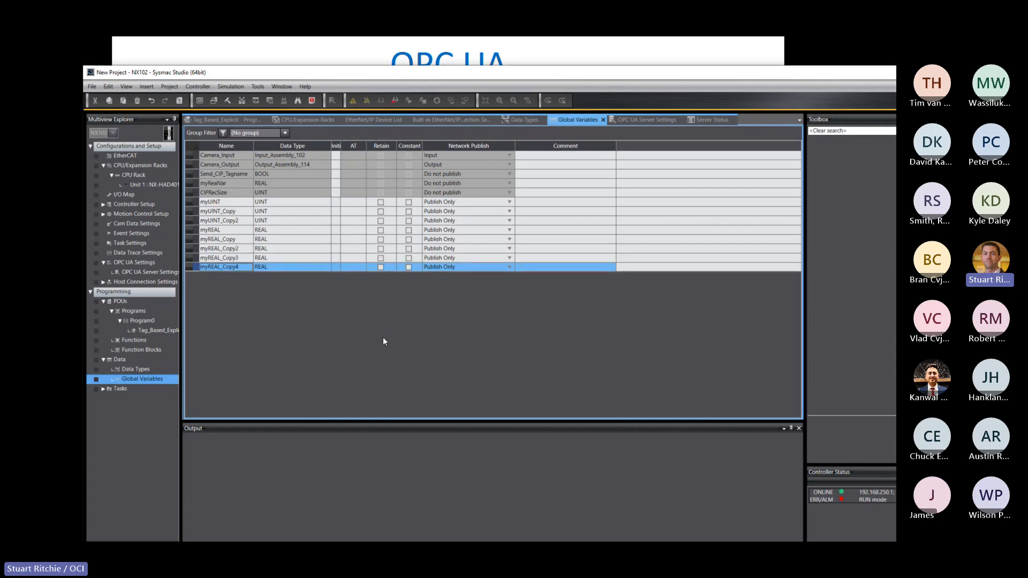
Transfer the online edit changes to the controller and accept applying them.
{"action": "left_click", "coordinate": [169, 86]}
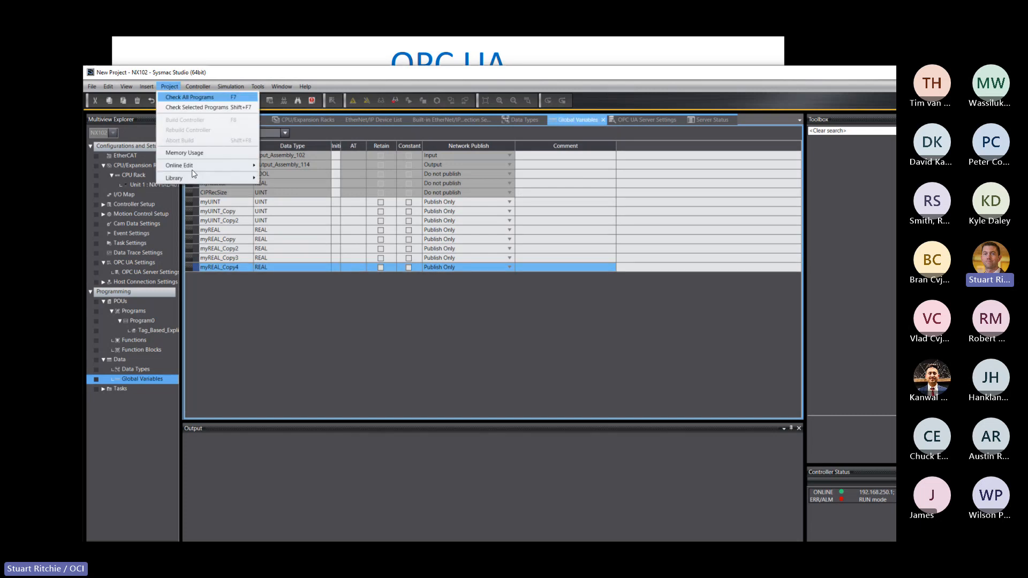
{"action": "mouse_move", "coordinate": [214, 165]}
{"action": "left_click", "coordinate": [276, 177]}
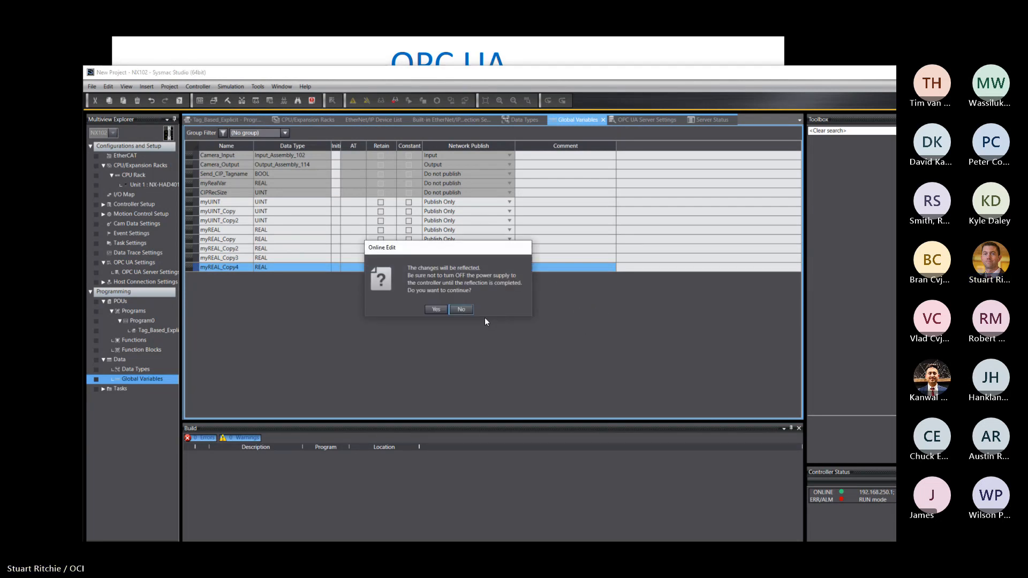
{"action": "left_click", "coordinate": [435, 309]}
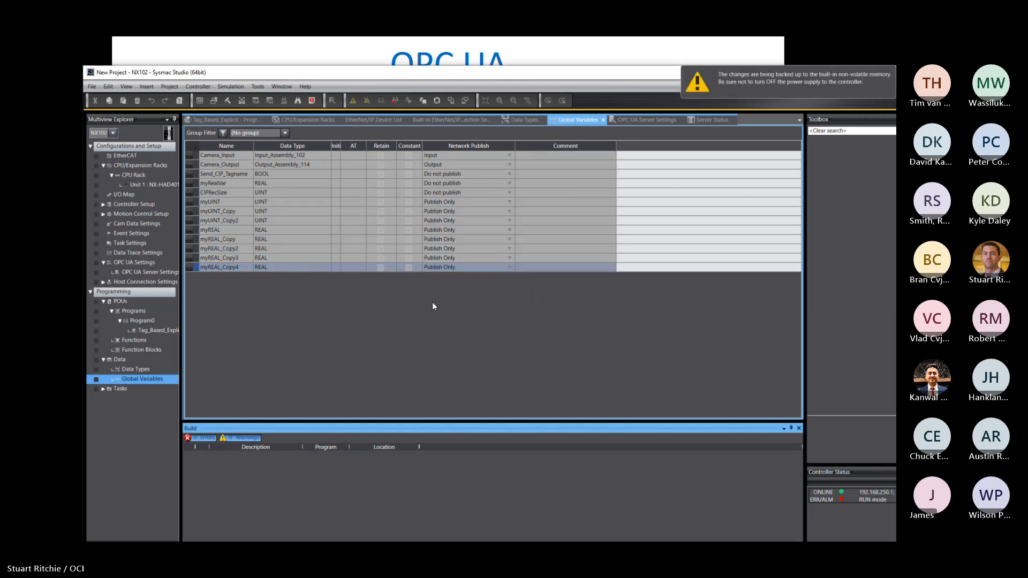
In UaExpert, add and connect the server NX PLC at opc.tcp://192.168.250.1:4840 with security policy None and anonymous authentication.
{"action": "key", "text": "alt+Tab"}
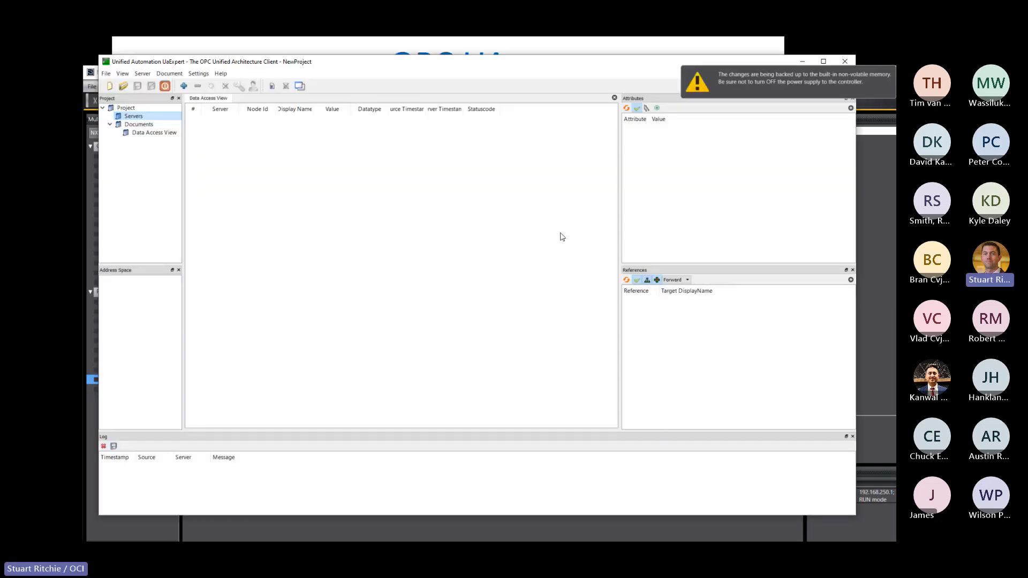
{"action": "right_click", "coordinate": [134, 117]}
{"action": "left_click", "coordinate": [147, 125]}
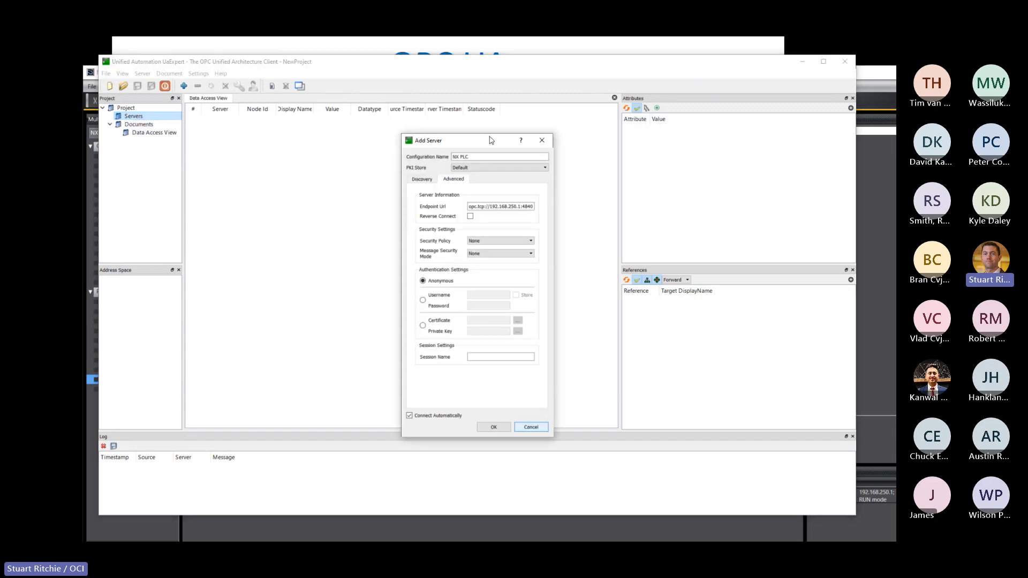
{"action": "left_click_drag", "start_coordinate": [470, 157], "coordinate": [329, 110]}
{"action": "left_click_drag", "start_coordinate": [342, 175], "coordinate": [457, 170]}
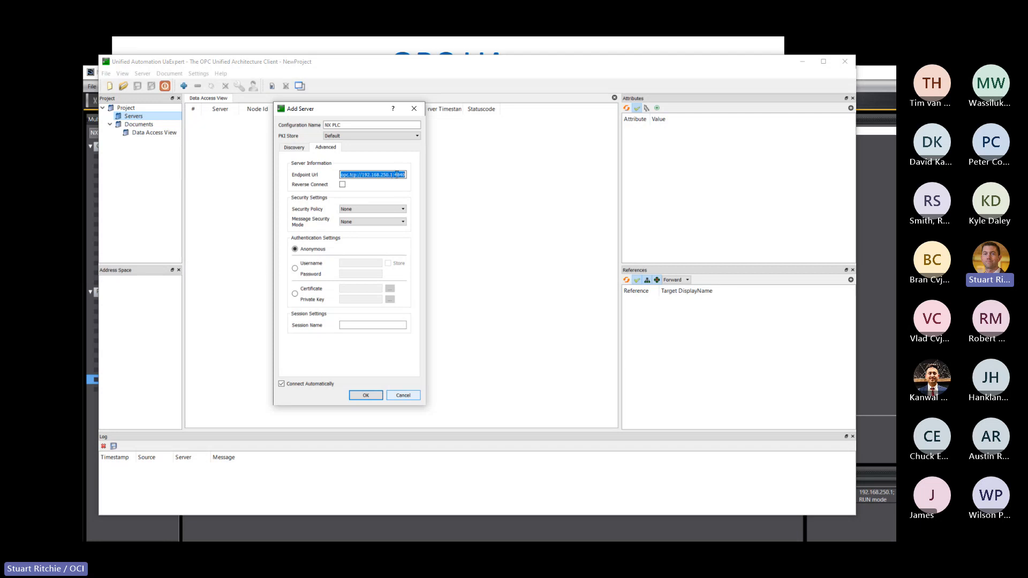
{"action": "left_click", "coordinate": [353, 209]}
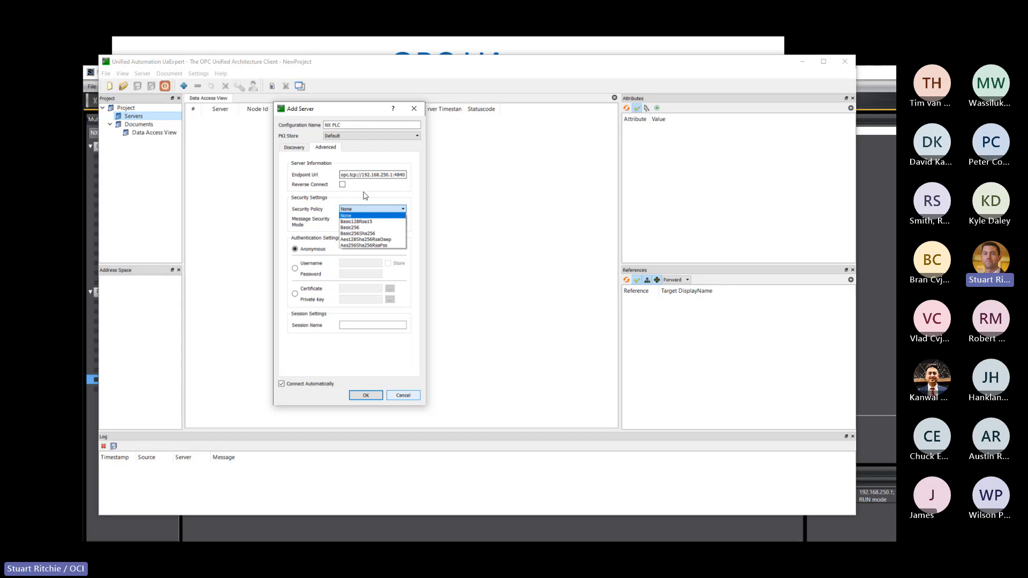
{"action": "left_click", "coordinate": [362, 201]}
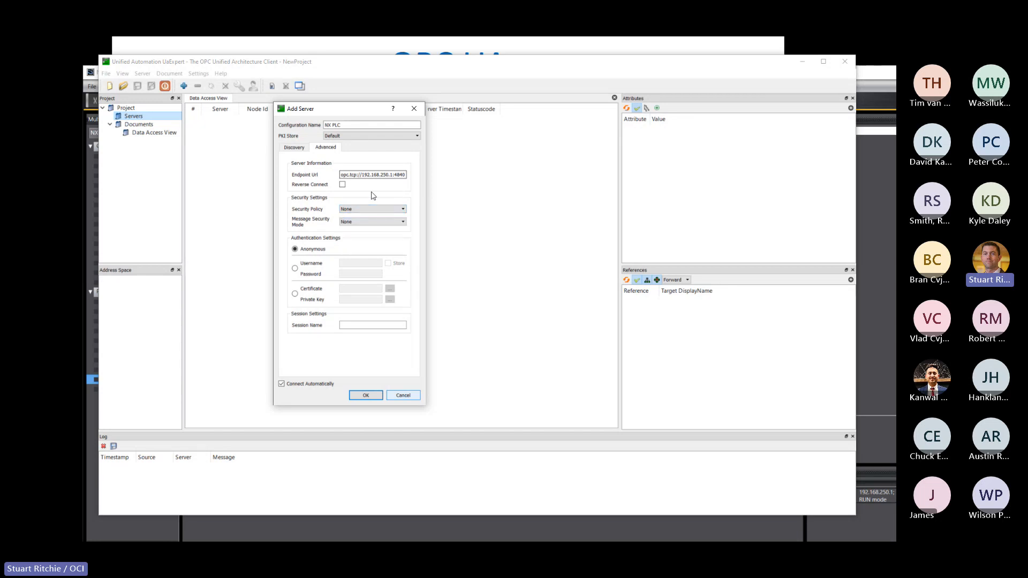
{"action": "left_click", "coordinate": [371, 396]}
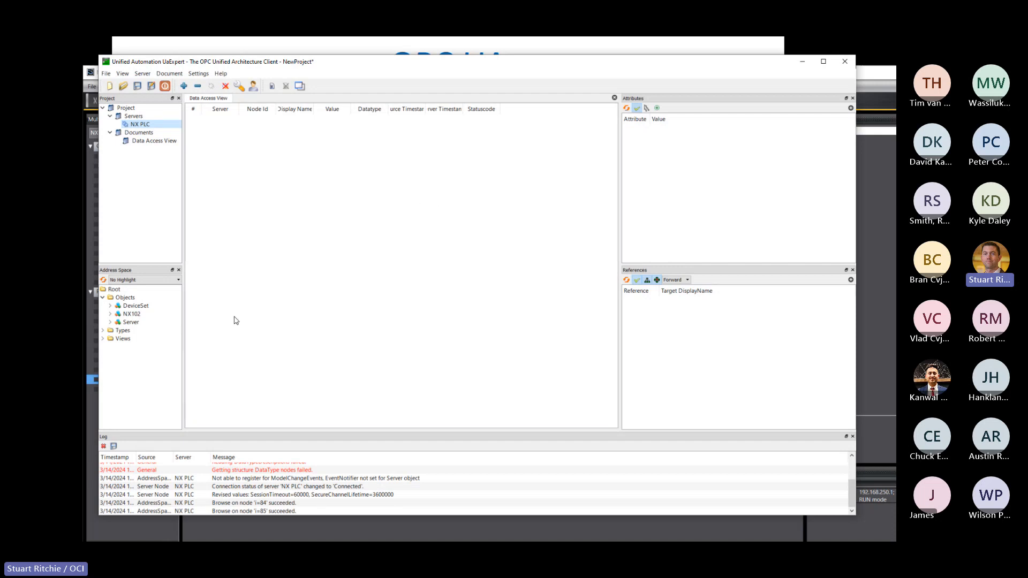
Expand NX102 and its GlobalVars folder in the address space, widen the tree for full variable names, and select GlobalVars.
{"action": "left_click", "coordinate": [110, 314]}
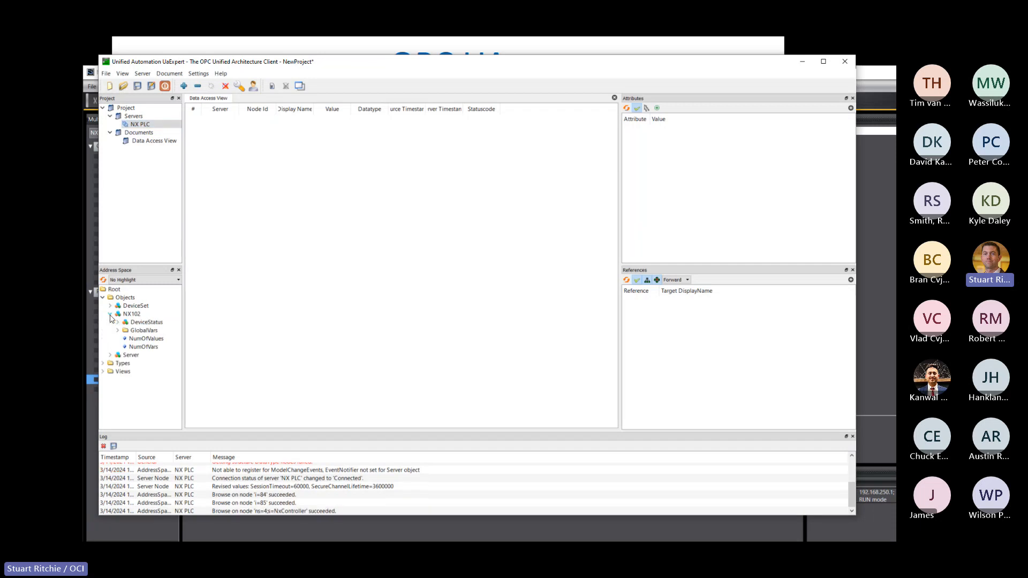
{"action": "left_click", "coordinate": [118, 330]}
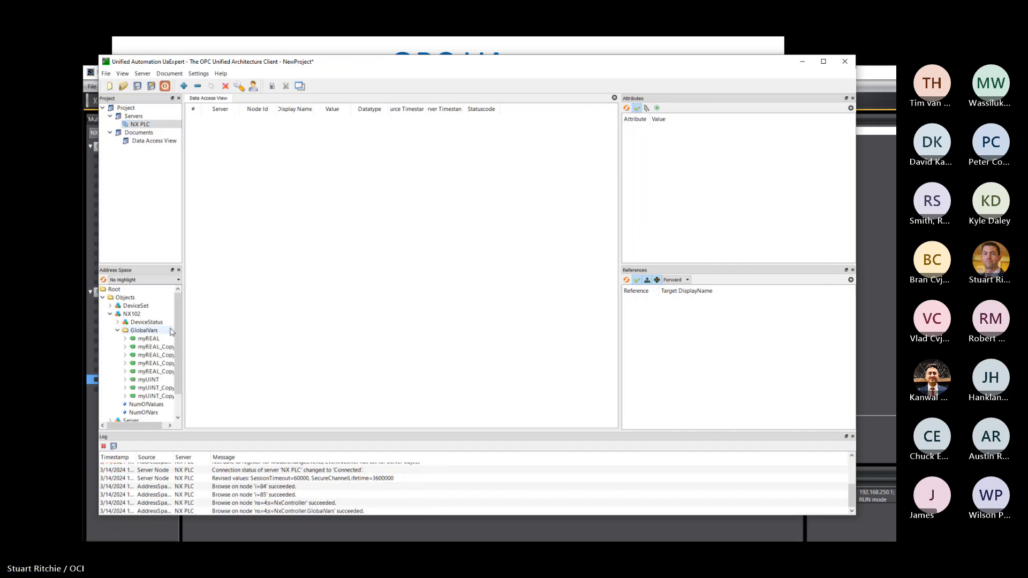
{"action": "left_click_drag", "start_coordinate": [185, 334], "coordinate": [239, 329]}
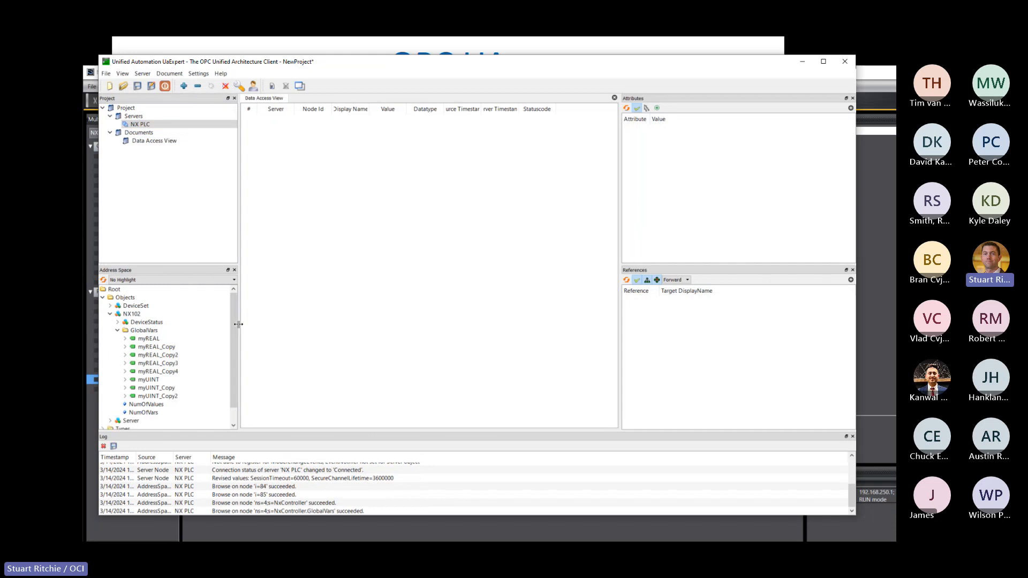
{"action": "left_click", "coordinate": [139, 332]}
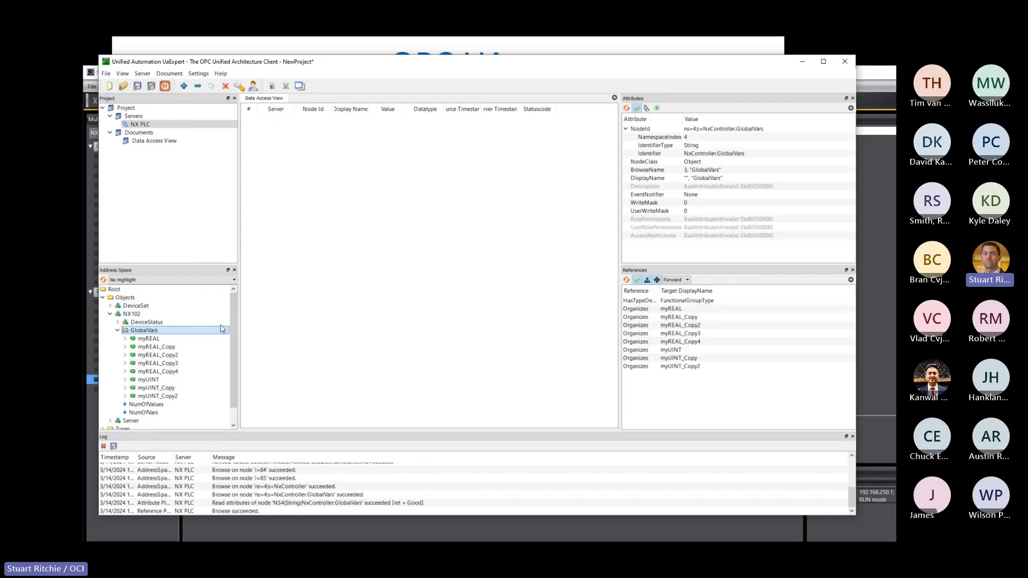
Examine the attributes of the published myREAL variable and its four copies.
{"action": "left_click", "coordinate": [161, 339]}
{"action": "left_click", "coordinate": [150, 346]}
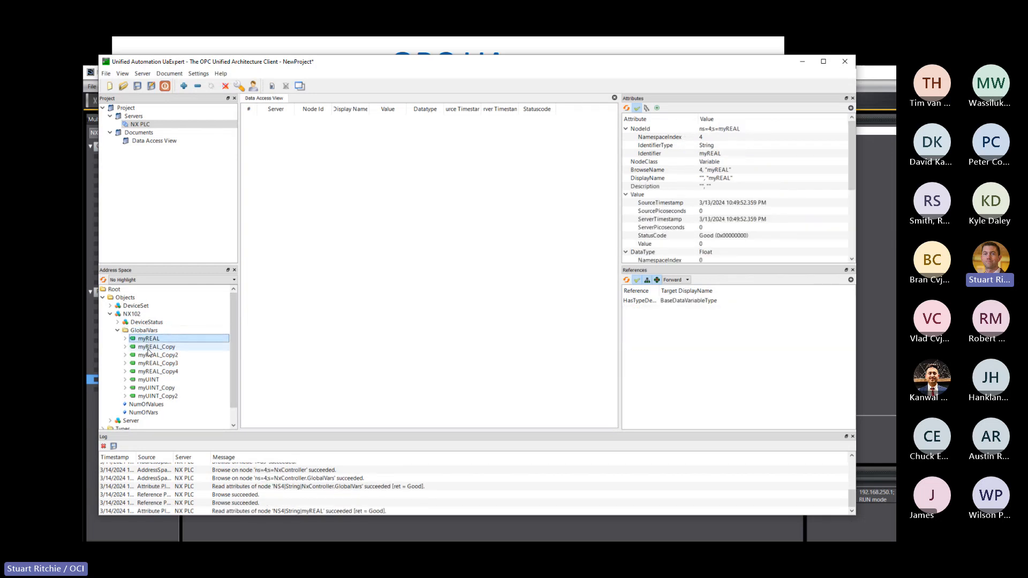
{"action": "left_click", "coordinate": [150, 356]}
{"action": "left_click", "coordinate": [149, 363]}
{"action": "left_click", "coordinate": [150, 371]}
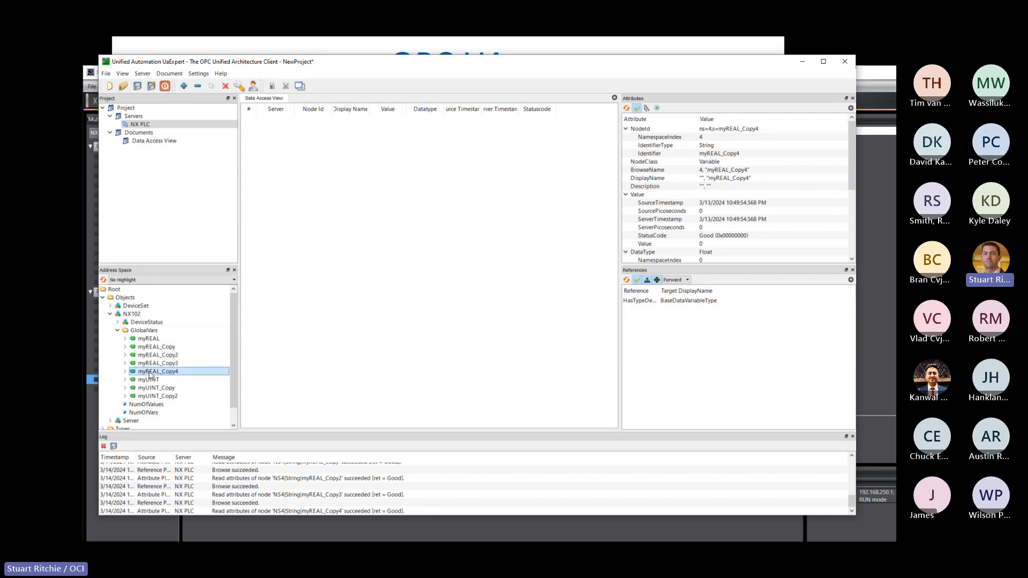
Examine the attributes of the published myUINT variable and its two copies.
{"action": "left_click", "coordinate": [149, 379]}
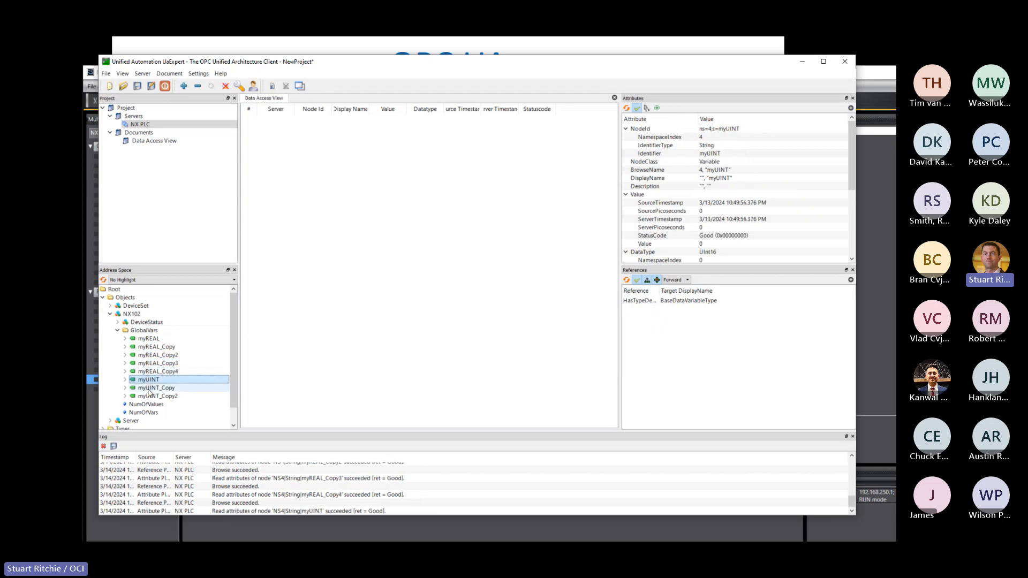
{"action": "left_click", "coordinate": [149, 387]}
{"action": "left_click", "coordinate": [149, 396]}
{"action": "left_click", "coordinate": [150, 387]}
{"action": "key", "text": "Up"}
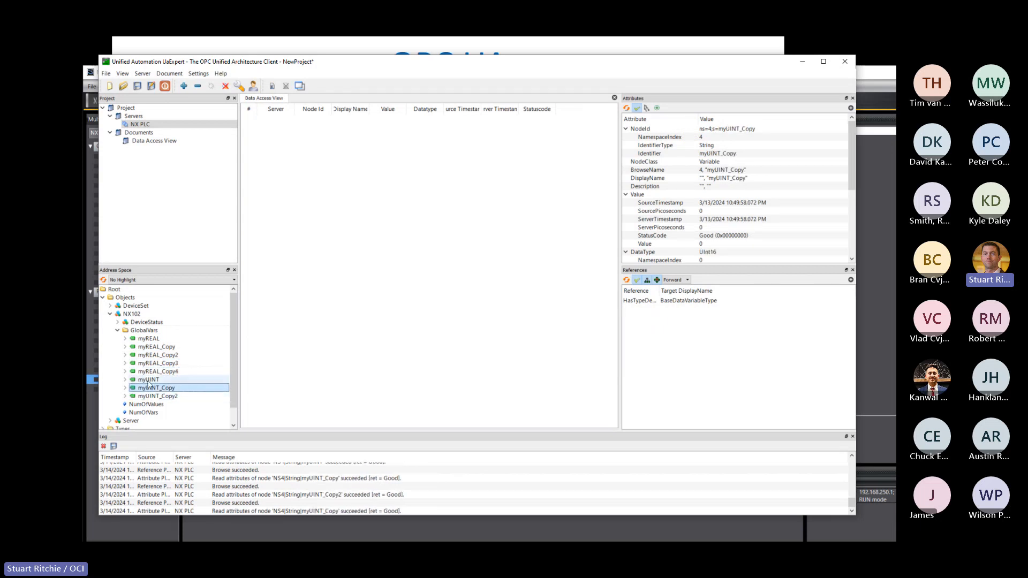
{"action": "key", "text": "Down"}
{"action": "key", "text": "Down"}
{"action": "key", "text": "Up"}
{"action": "key", "text": "Up"}
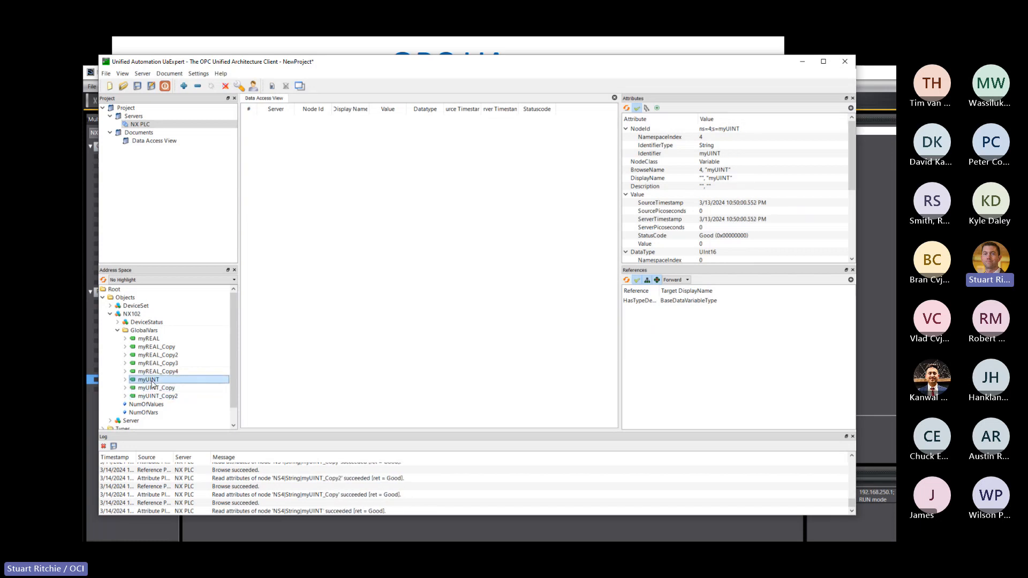
Review the attributes of myREAL again and those of the GlobalVars folder with its references.
{"action": "left_click", "coordinate": [148, 336]}
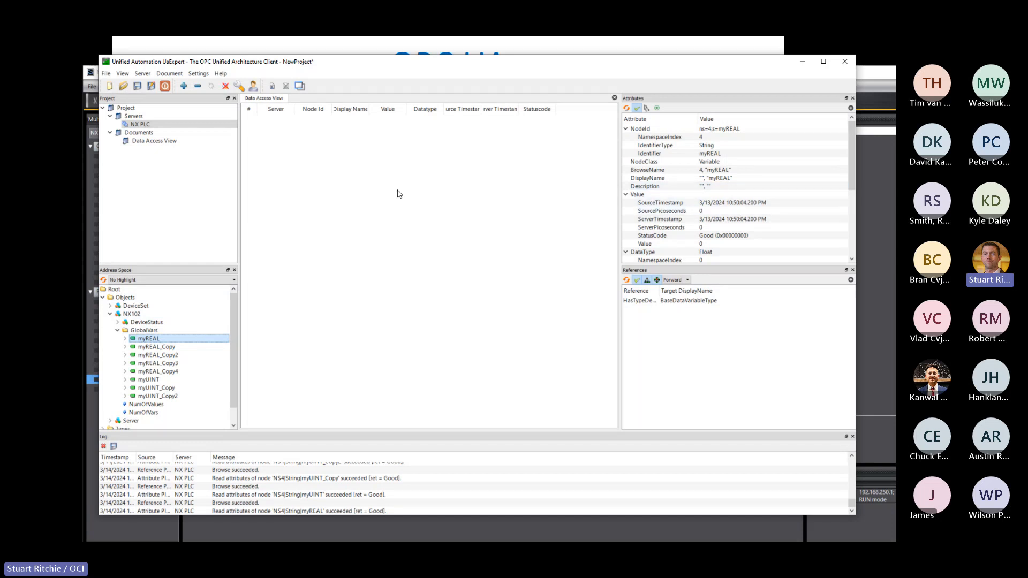
{"action": "left_click", "coordinate": [416, 210]}
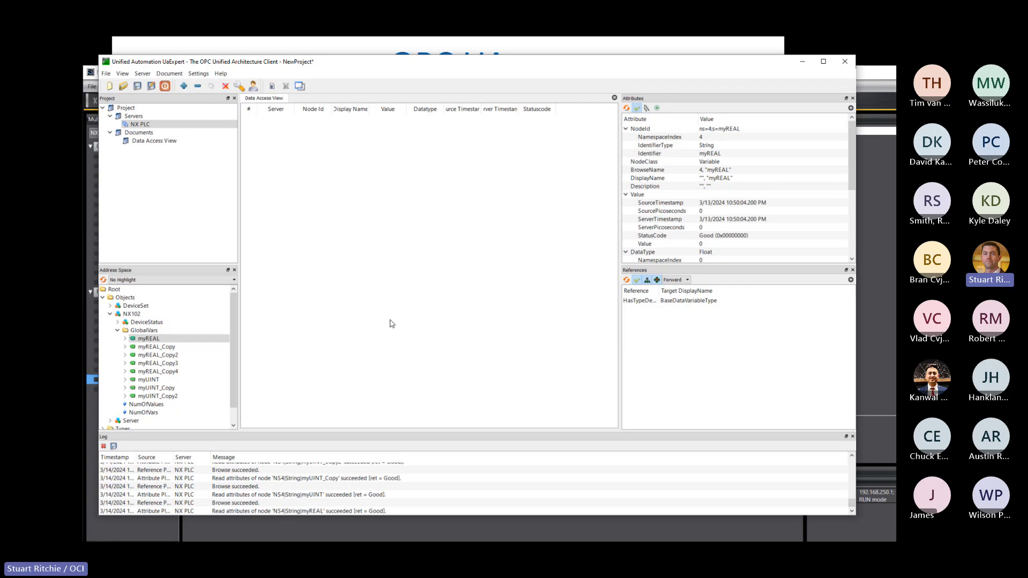
{"action": "left_click", "coordinate": [148, 337]}
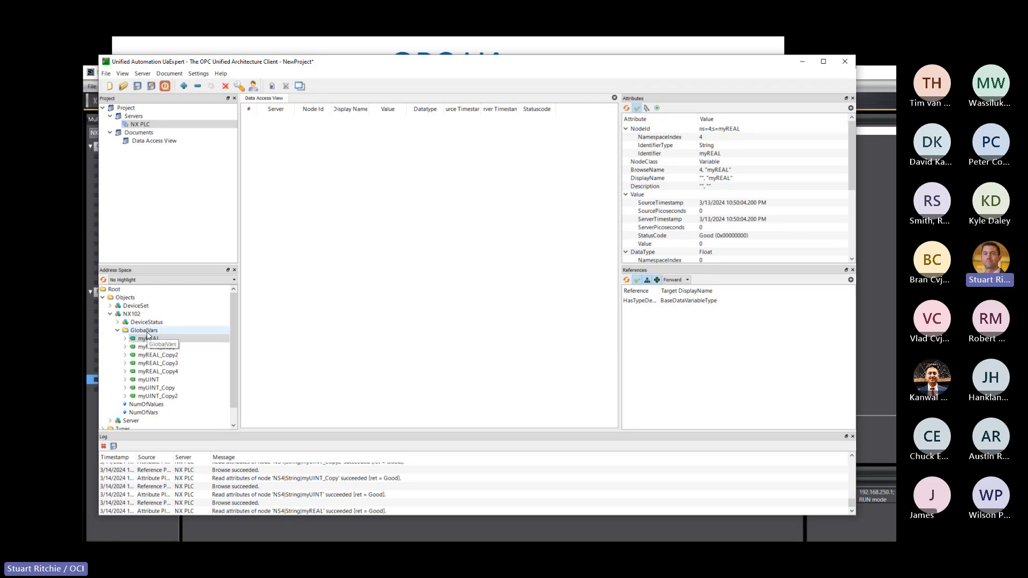
{"action": "left_click", "coordinate": [147, 331]}
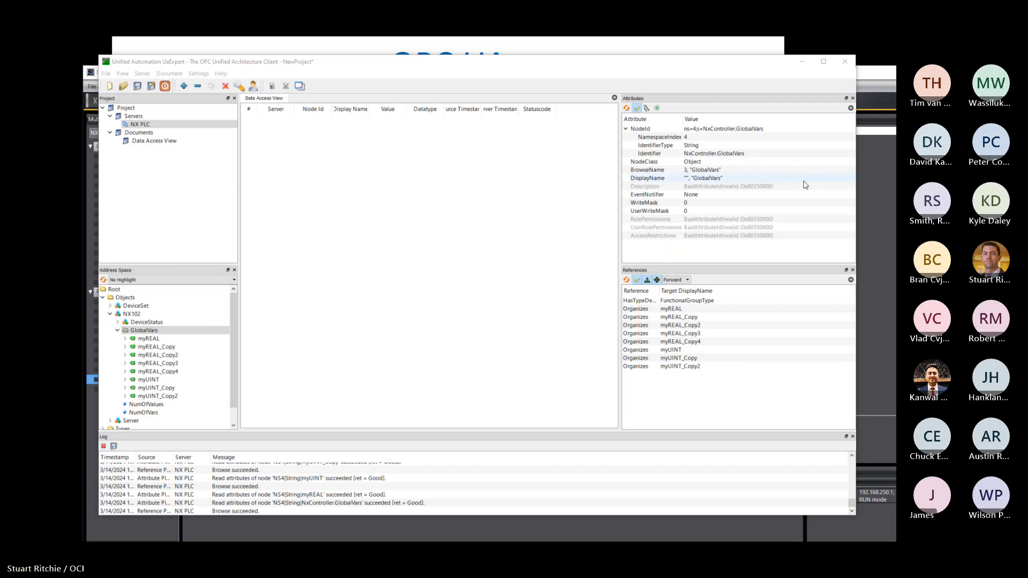
Switch to Sysmac Studio and refresh the OPC UA server status to check the connected clients and users.
{"action": "left_click", "coordinate": [873, 159]}
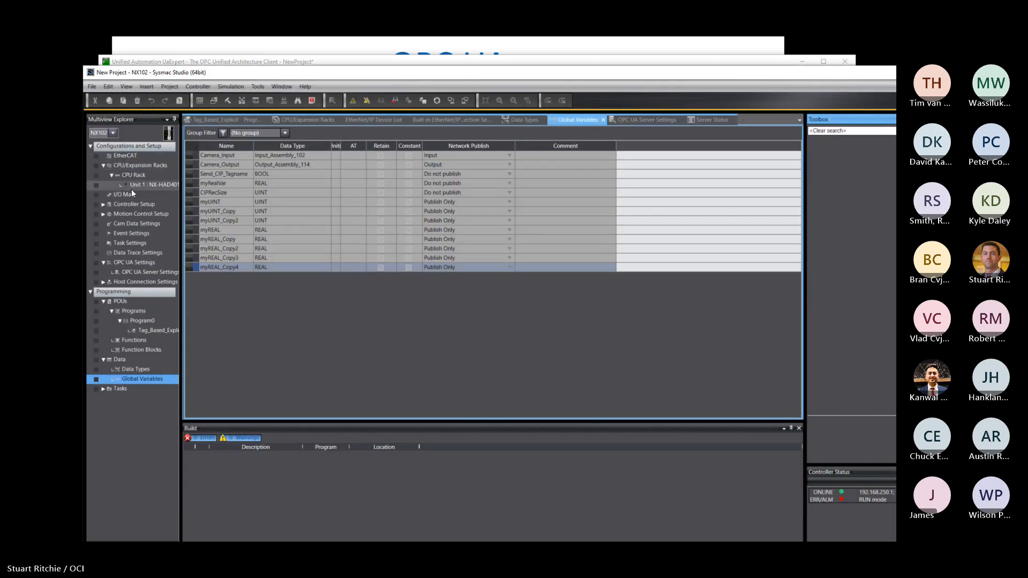
{"action": "left_click", "coordinate": [704, 121]}
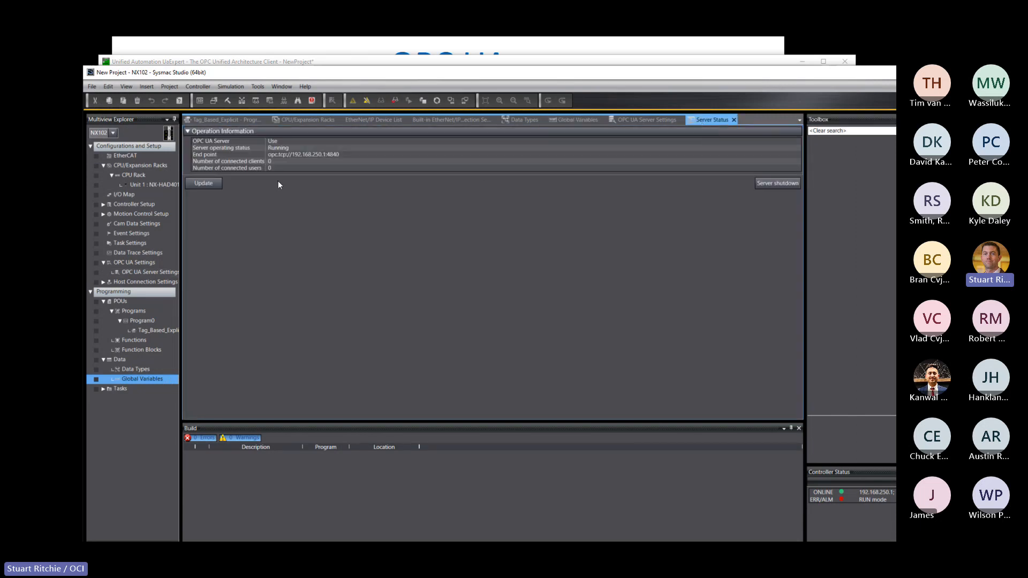
{"action": "left_click", "coordinate": [198, 181]}
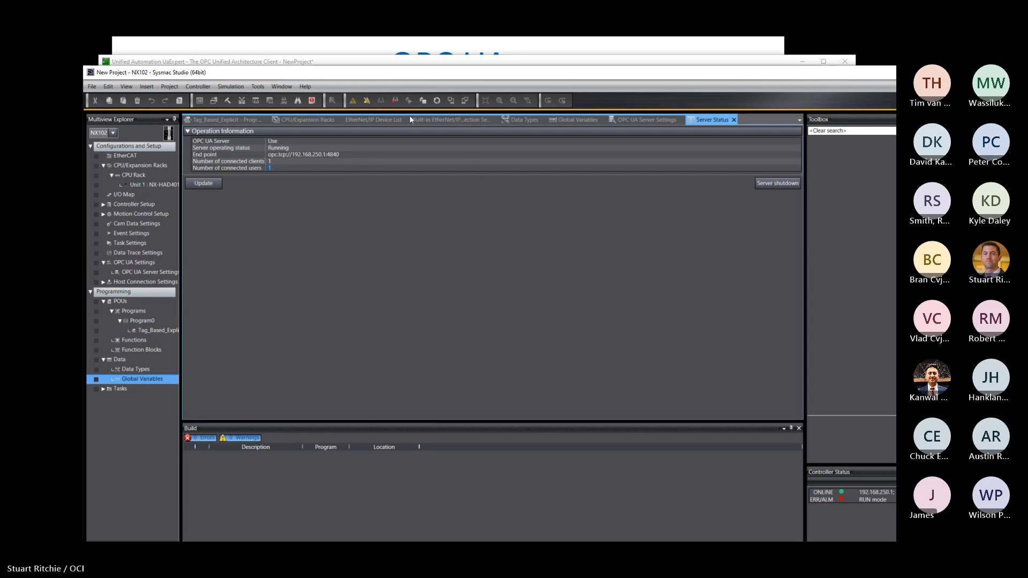
Exit UaExpert without saving the project and return to the OPC UA presentation slide.
{"action": "left_click", "coordinate": [136, 63]}
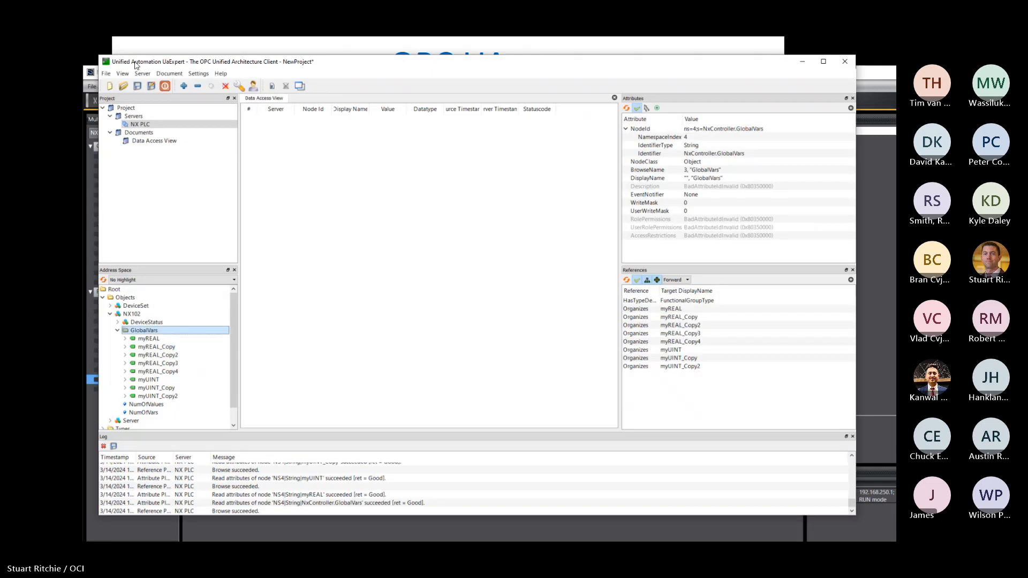
{"action": "left_click", "coordinate": [106, 74]}
{"action": "left_click", "coordinate": [119, 132]}
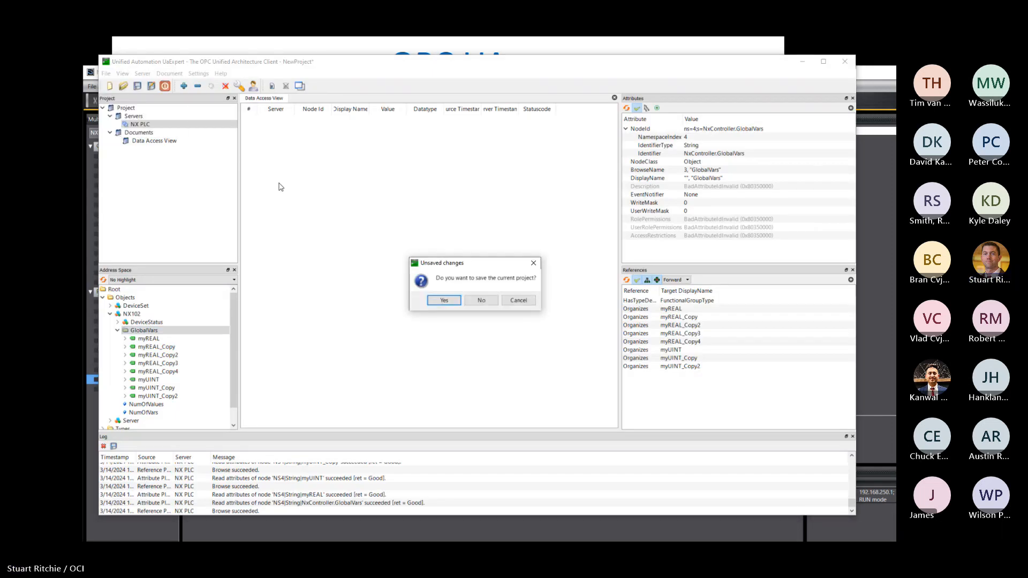
{"action": "left_click", "coordinate": [479, 297]}
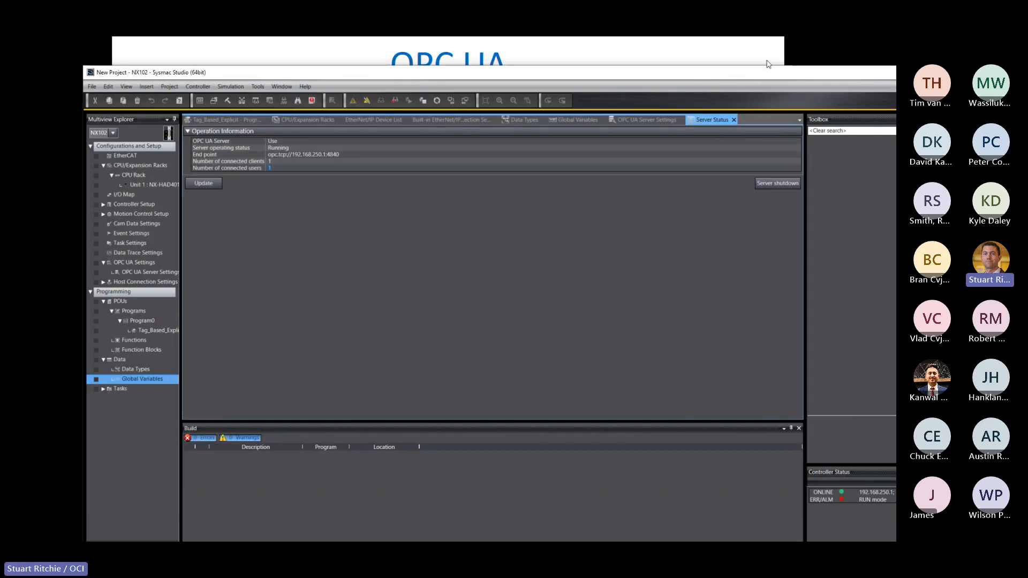
{"action": "left_click", "coordinate": [690, 57]}
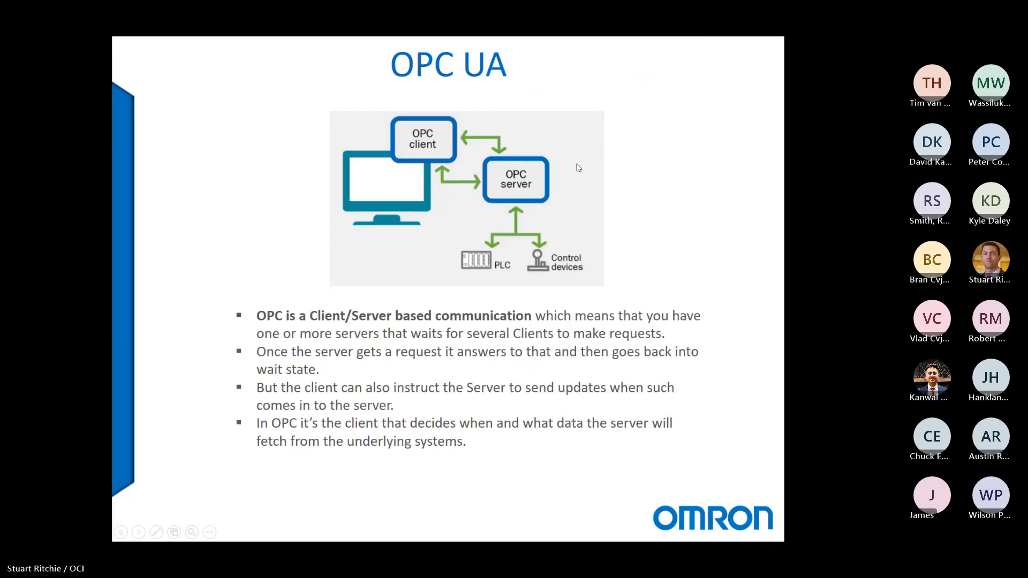